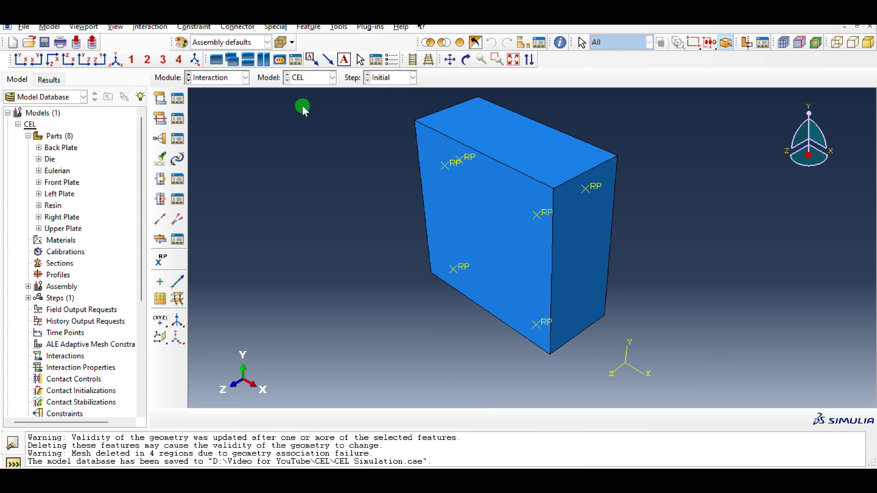
Open the Die in the Part module and examine its stepped shell geometry from several directions
{"action": "scroll", "coordinate": [303, 105], "scroll_direction": "up", "scroll_amount": 1}
{"action": "scroll", "coordinate": [317, 127], "scroll_direction": "down", "scroll_amount": 1}
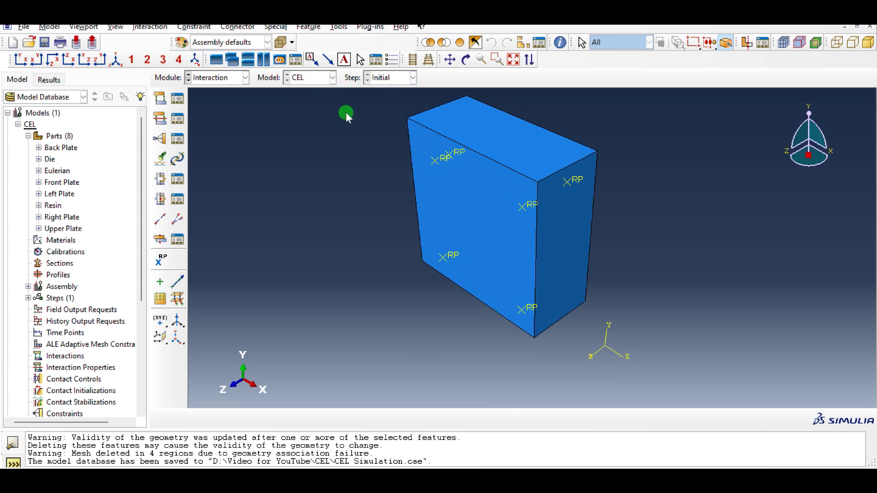
{"action": "left_click", "coordinate": [229, 78]}
{"action": "left_click", "coordinate": [219, 89]}
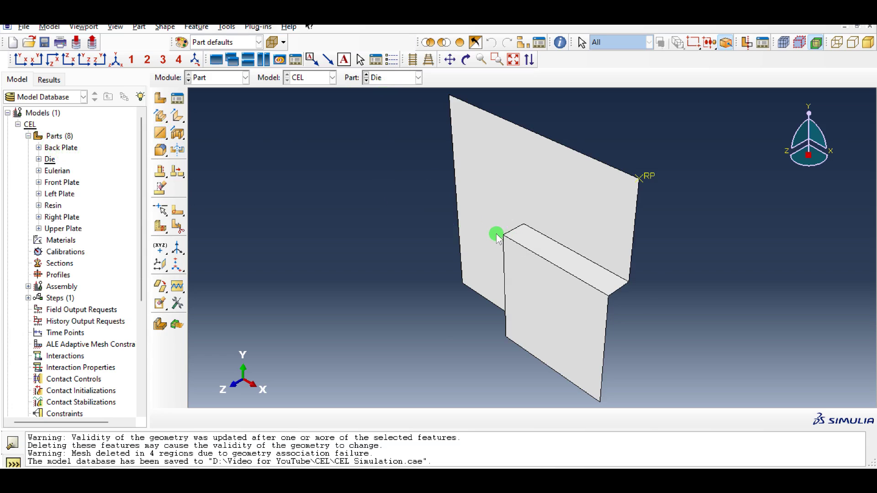
{"action": "key", "text": "F3"}
{"action": "left_click_drag", "start_coordinate": [499, 233], "coordinate": [476, 245]}
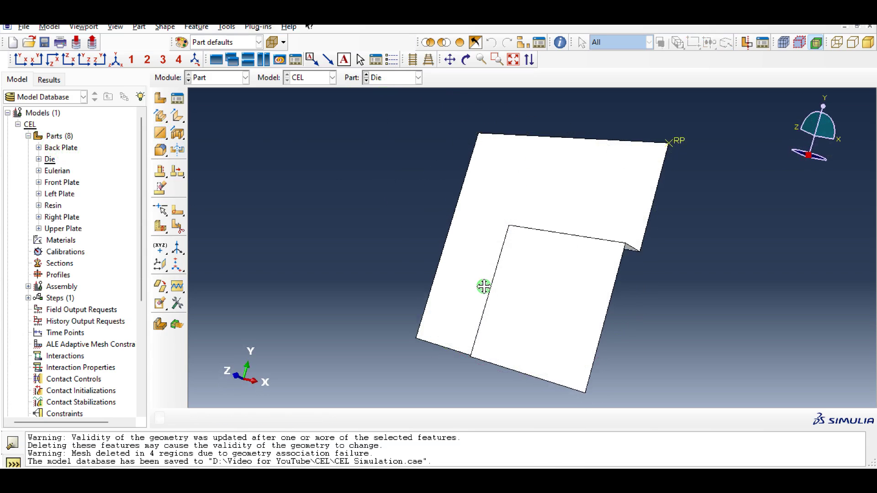
{"action": "key", "text": "F2"}
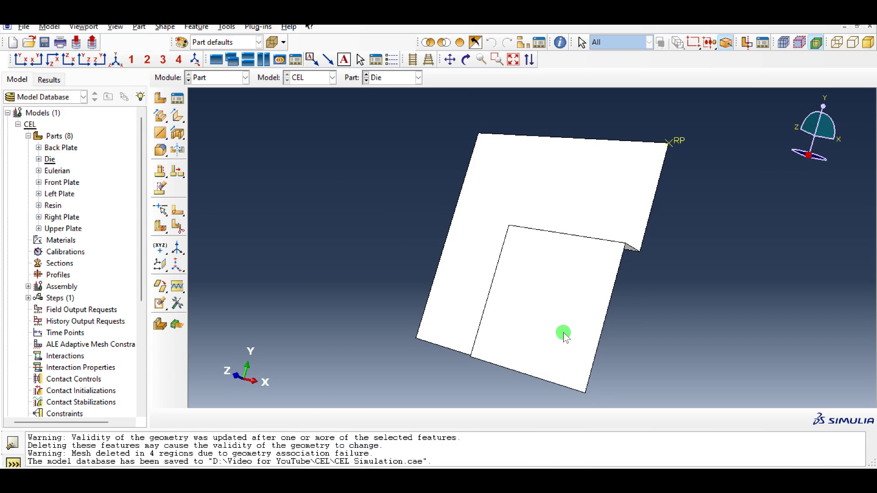
{"action": "scroll", "coordinate": [626, 257], "scroll_direction": "down", "scroll_amount": 1}
{"action": "key", "text": "F3"}
{"action": "left_click_drag", "start_coordinate": [452, 249], "coordinate": [561, 180]}
{"action": "middle_click_drag", "start_coordinate": [656, 276], "coordinate": [670, 263], "text": "ctrl+alt"}
{"action": "left_click_drag", "start_coordinate": [671, 264], "coordinate": [669, 201], "text": "ctrl+alt"}
{"action": "left_click_drag", "start_coordinate": [551, 274], "coordinate": [595, 240], "text": "ctrl+alt"}
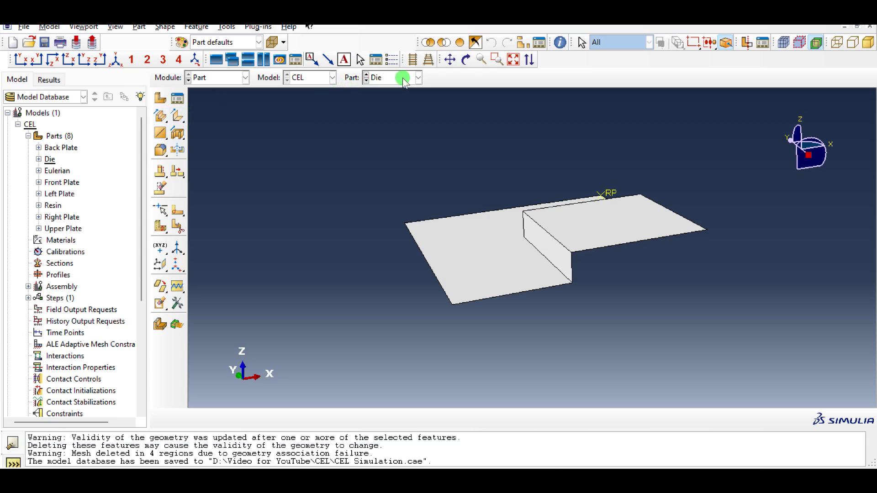
{"action": "left_click_drag", "start_coordinate": [557, 259], "coordinate": [597, 251], "text": "ctrl+alt"}
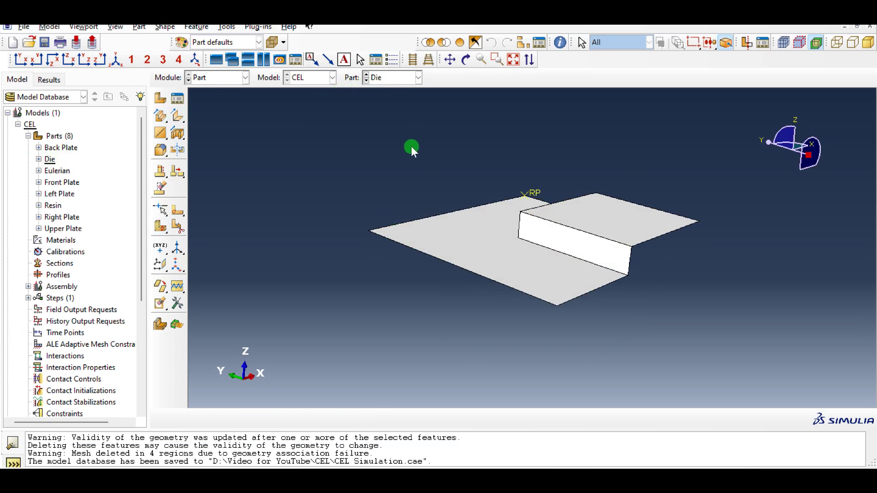
Check the modeling space and type defined for the Die part, leaving its definition unedited
{"action": "right_click", "coordinate": [50, 161]}
{"action": "left_click", "coordinate": [71, 191]}
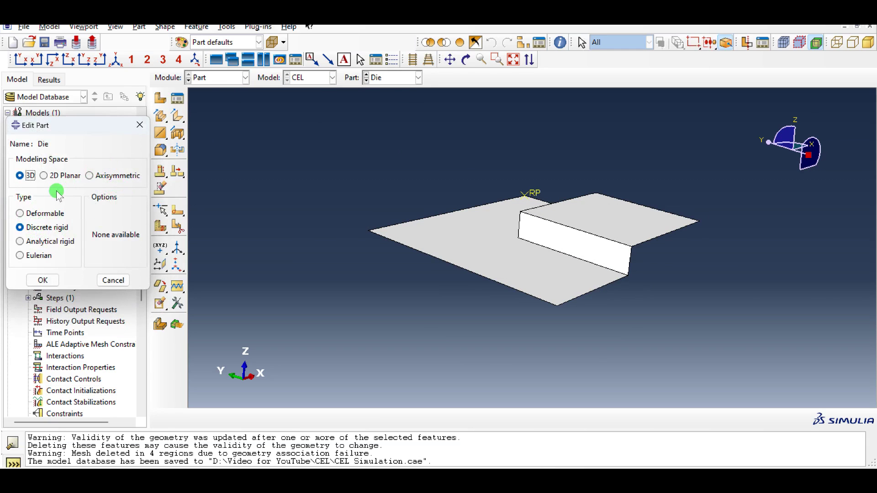
{"action": "left_click", "coordinate": [137, 125]}
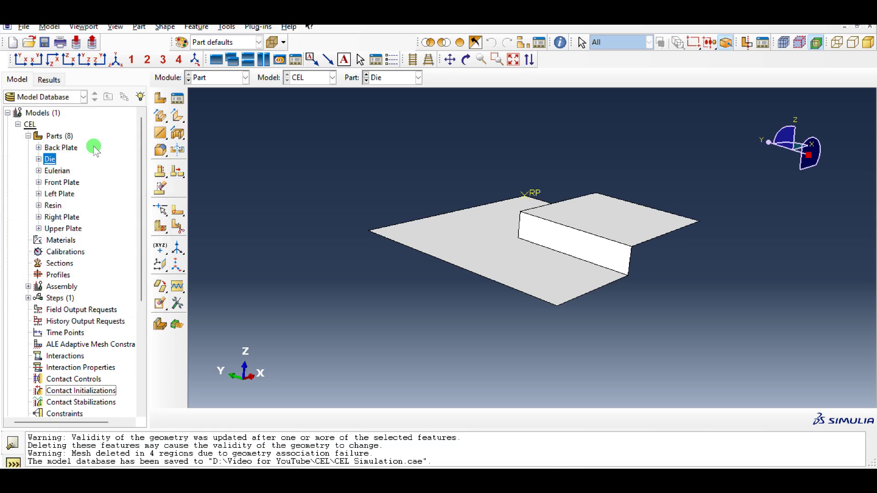
Display the Back Plate part, and switch to the Assembly module
{"action": "left_click", "coordinate": [392, 77]}
{"action": "left_click", "coordinate": [396, 92]}
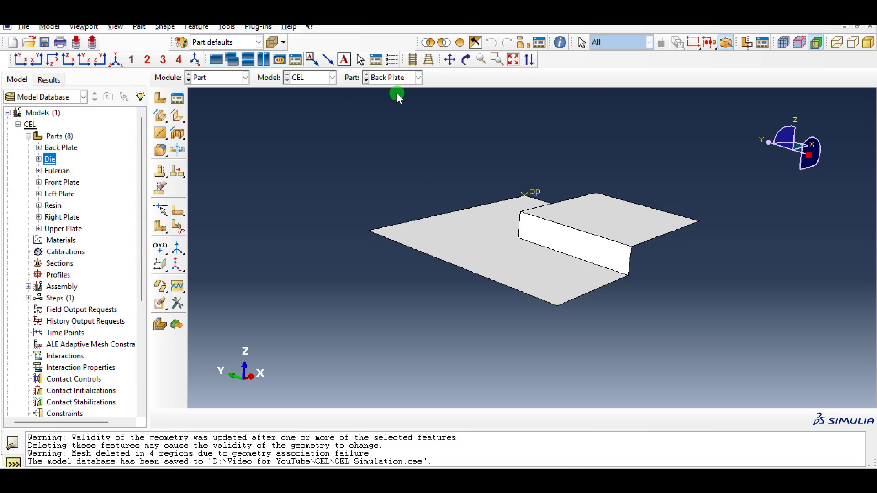
{"action": "left_click", "coordinate": [227, 79]}
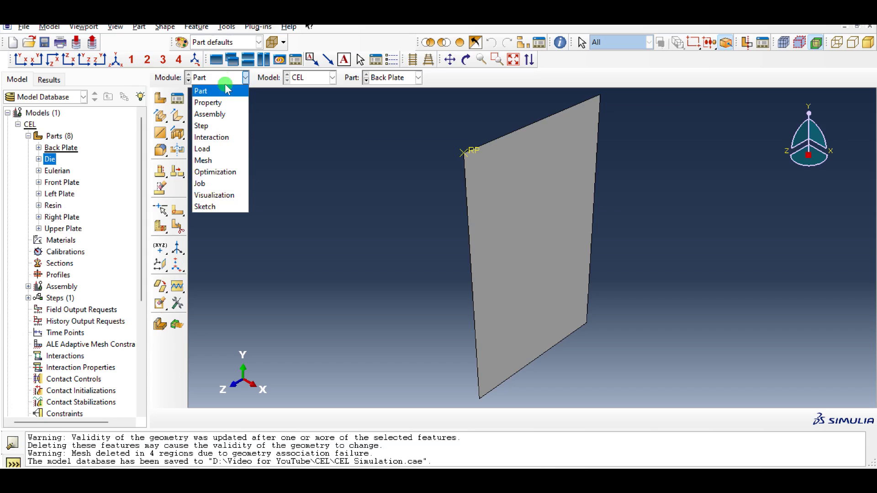
{"action": "left_click", "coordinate": [220, 114]}
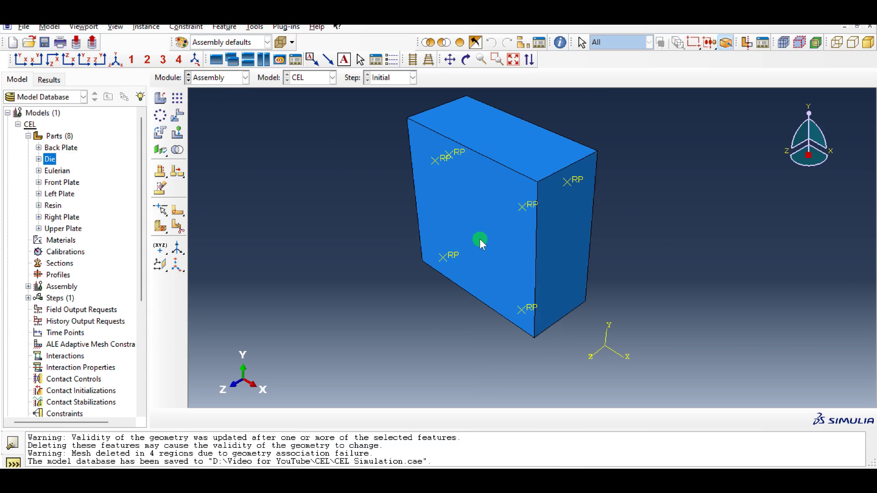
Remove the Eulerian-1 instance from the assembly display and color-code the remaining model by Parts
{"action": "left_click_drag", "start_coordinate": [479, 239], "coordinate": [535, 218], "text": "ctrl+alt"}
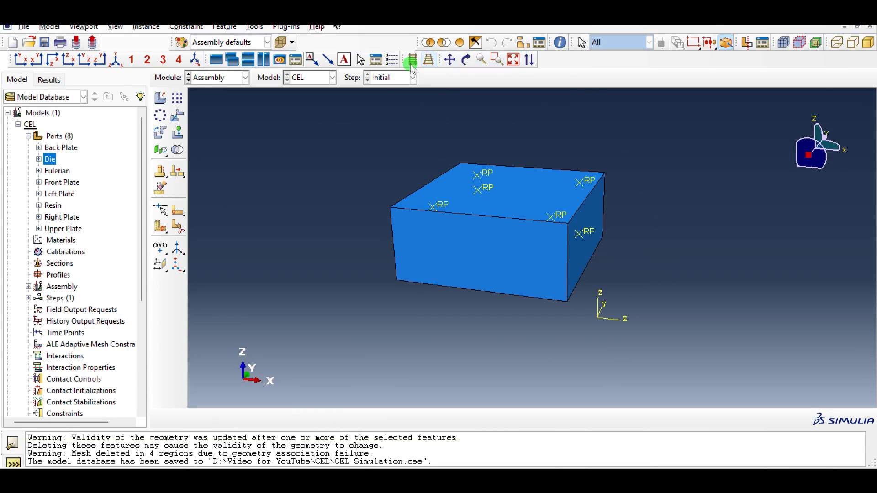
{"action": "left_click", "coordinate": [524, 42]}
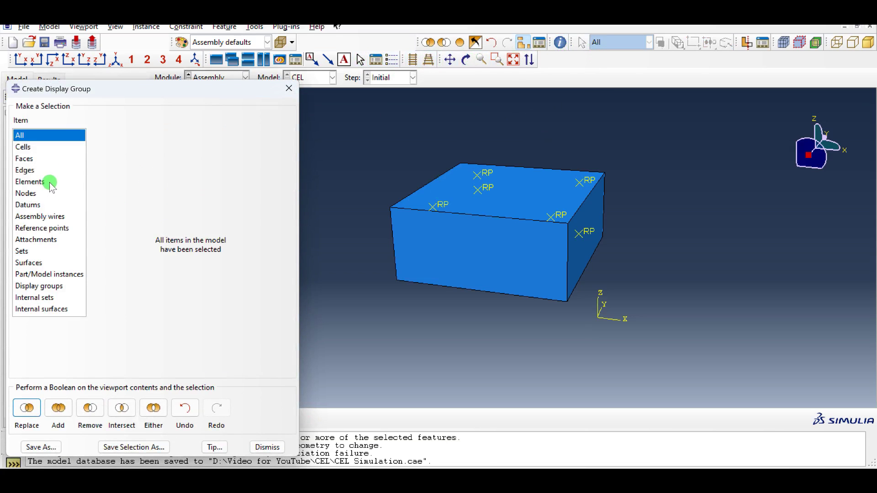
{"action": "left_click", "coordinate": [50, 274]}
{"action": "left_click", "coordinate": [131, 211]}
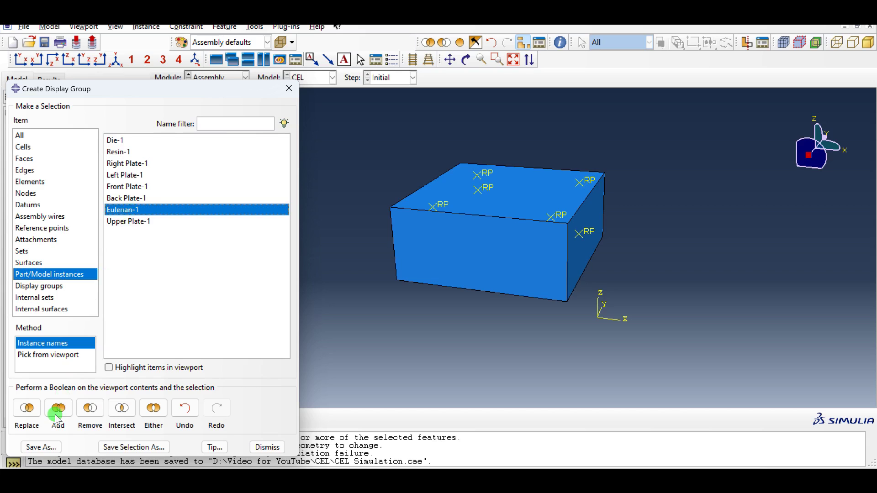
{"action": "left_click", "coordinate": [90, 408]}
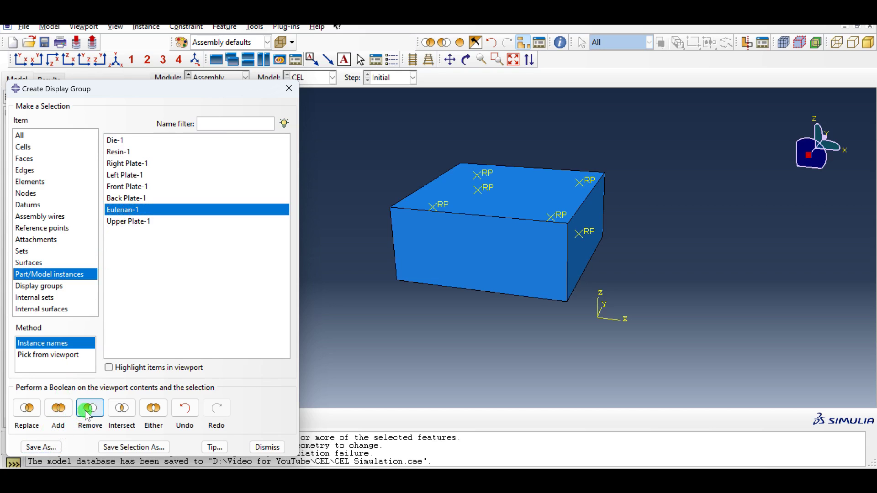
{"action": "left_click", "coordinate": [289, 93]}
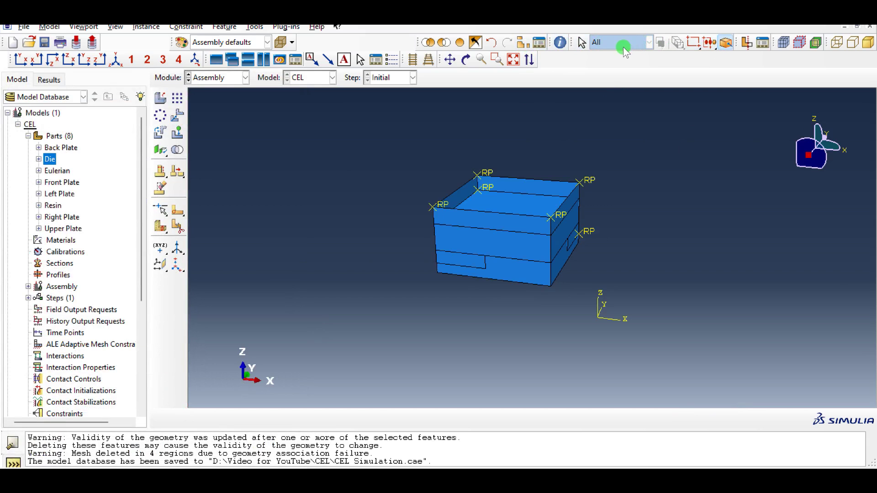
{"action": "left_click", "coordinate": [225, 67]}
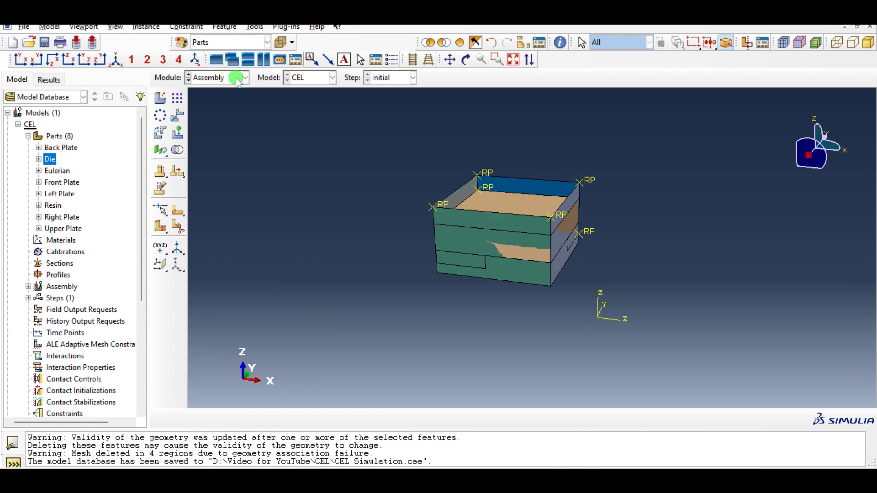
{"action": "left_click_drag", "start_coordinate": [564, 272], "coordinate": [587, 137], "text": "ctrl+alt"}
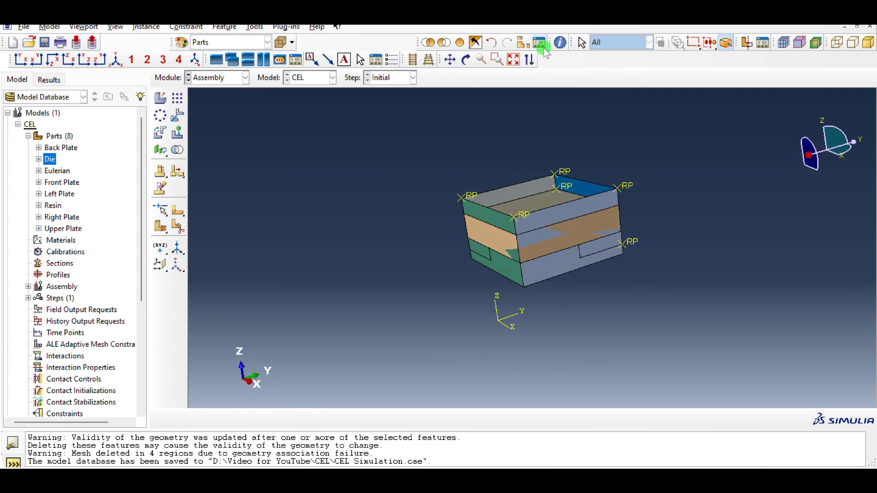
Remove the Right Plate-1 instance from the display group and inspect the inside of the assembly
{"action": "left_click", "coordinate": [523, 44]}
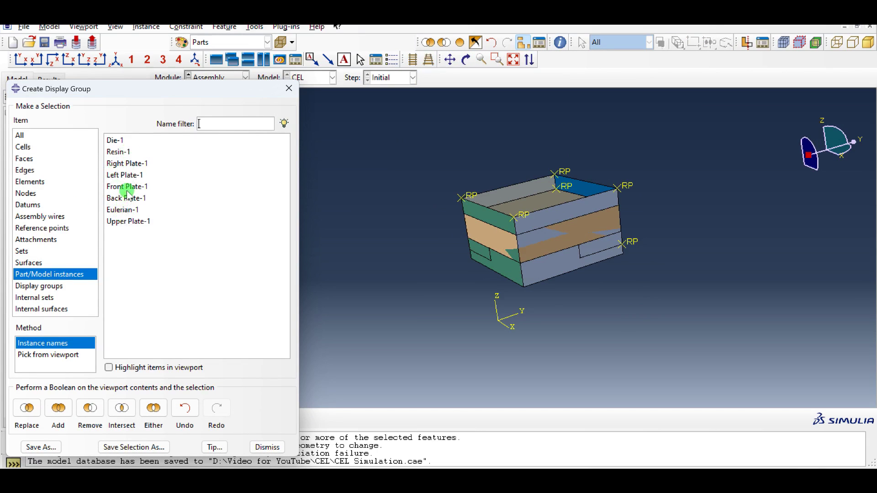
{"action": "left_click", "coordinate": [129, 165]}
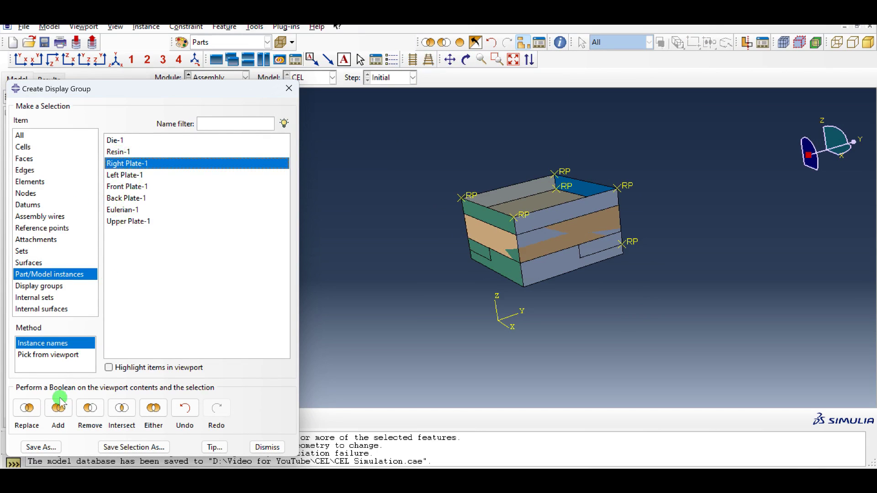
{"action": "left_click", "coordinate": [87, 420]}
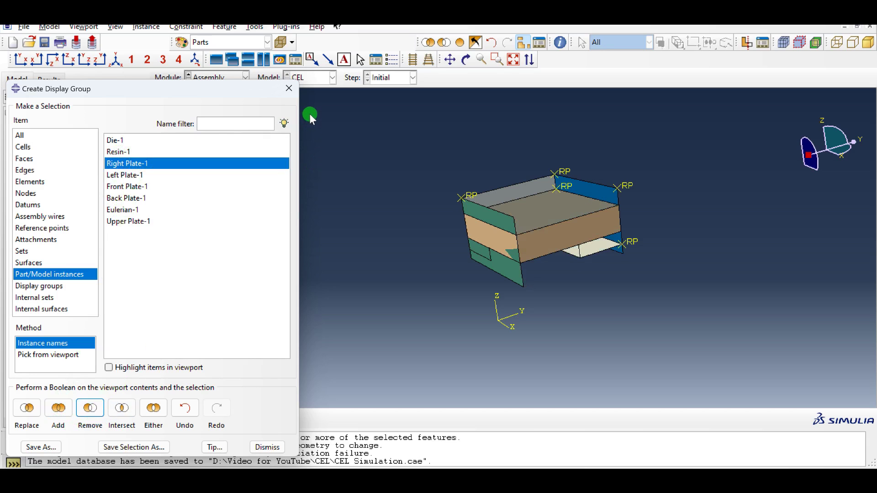
{"action": "left_click", "coordinate": [289, 88]}
{"action": "left_click_drag", "start_coordinate": [677, 274], "coordinate": [589, 232], "text": "ctrl+alt"}
{"action": "scroll", "coordinate": [597, 233], "scroll_direction": "down", "scroll_amount": 3}
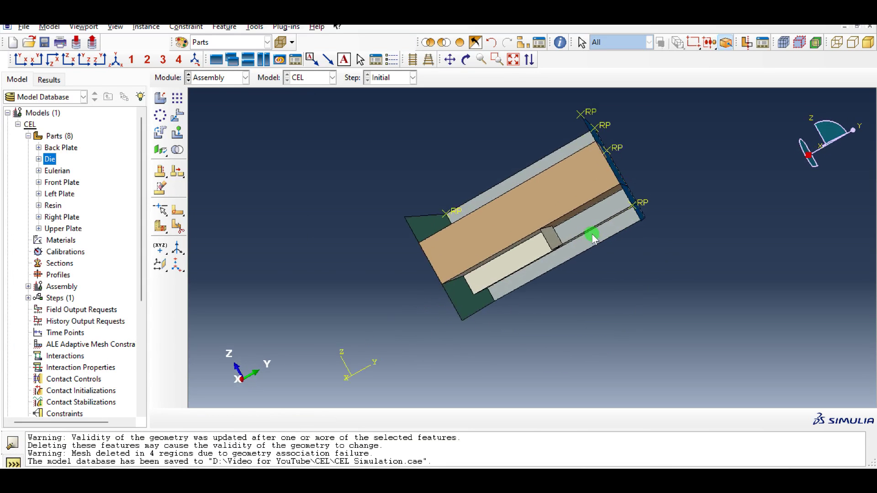
{"action": "left_click_drag", "start_coordinate": [574, 239], "coordinate": [600, 258], "text": "ctrl+alt"}
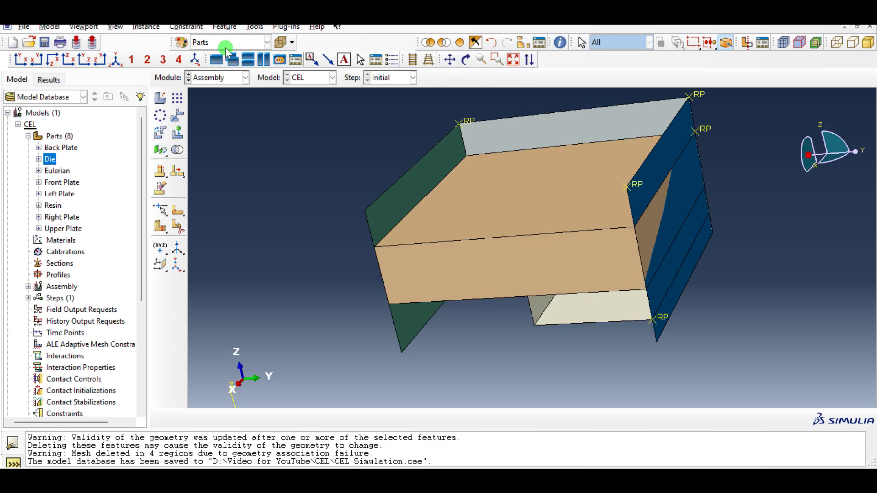
Remove the Resin-1 instance from the display group and view the die and the remaining plates
{"action": "left_click", "coordinate": [523, 42]}
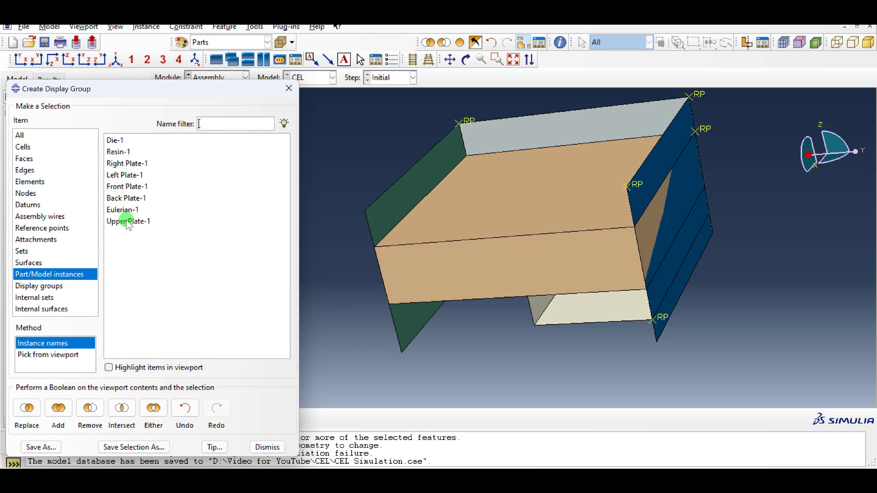
{"action": "left_click", "coordinate": [119, 152]}
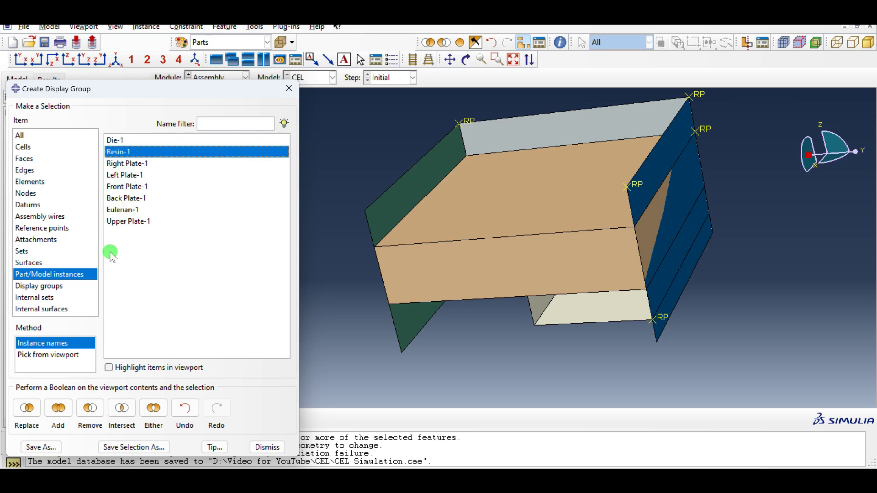
{"action": "left_click", "coordinate": [86, 408]}
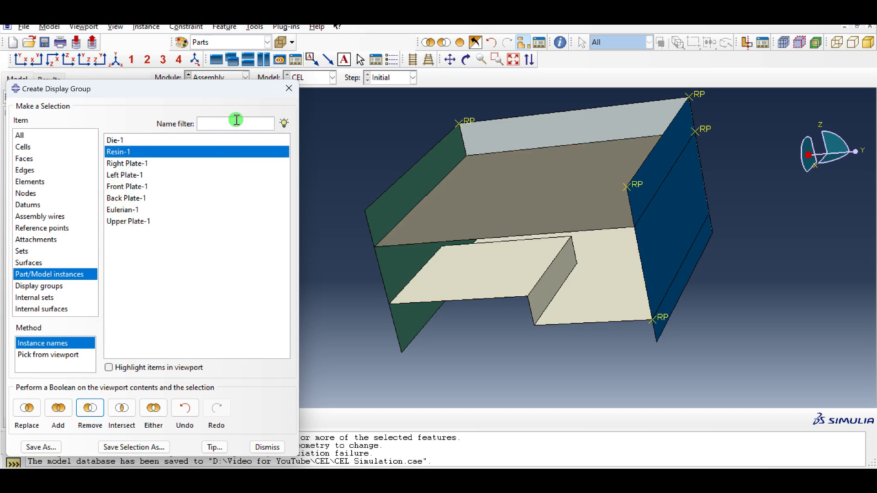
{"action": "left_click", "coordinate": [288, 88]}
{"action": "left_click_drag", "start_coordinate": [521, 257], "coordinate": [609, 265], "text": "ctrl+alt"}
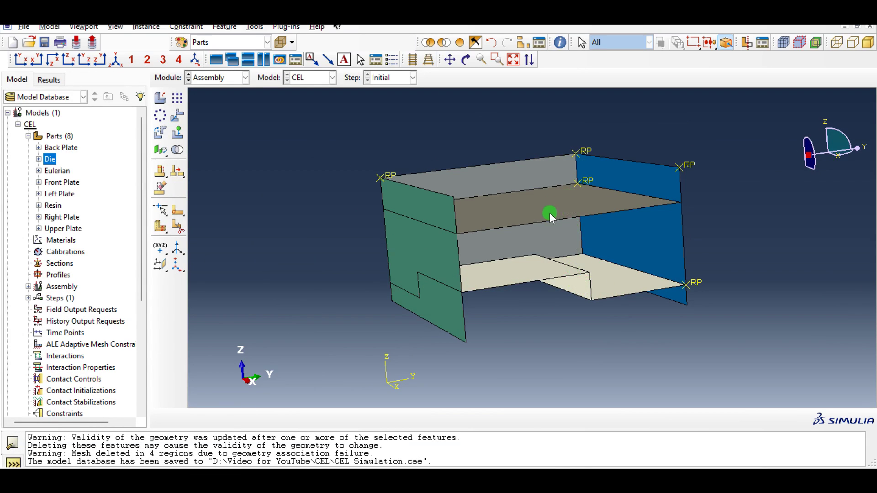
Return to the Part module and accept the Back Plate's definition as a 3D discrete rigid part
{"action": "left_click", "coordinate": [233, 77]}
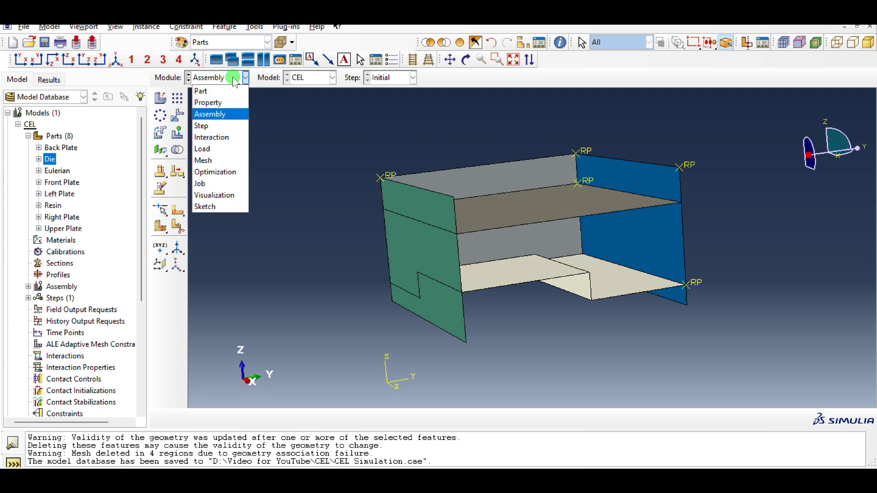
{"action": "left_click", "coordinate": [215, 90]}
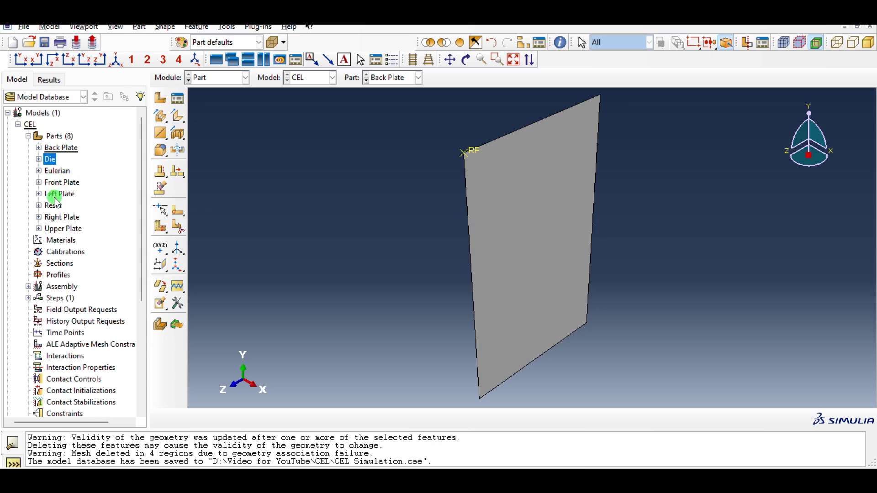
{"action": "right_click", "coordinate": [64, 148]}
{"action": "left_click", "coordinate": [95, 183]}
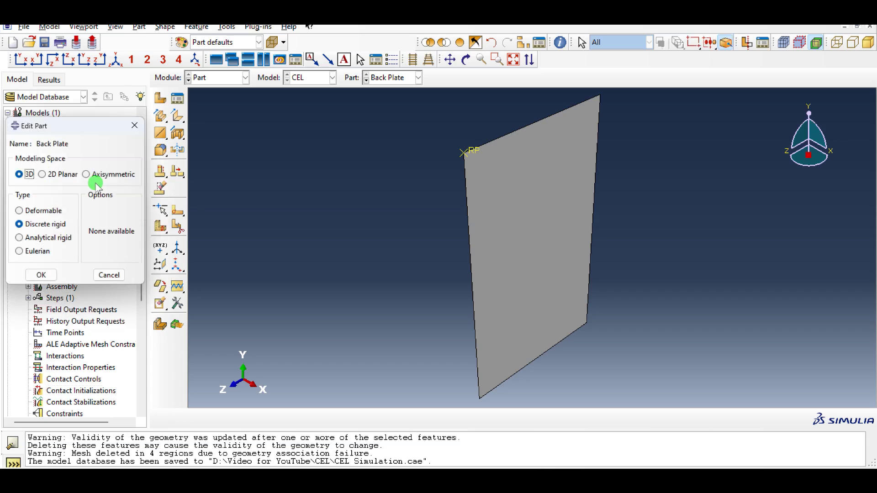
{"action": "left_click", "coordinate": [46, 282]}
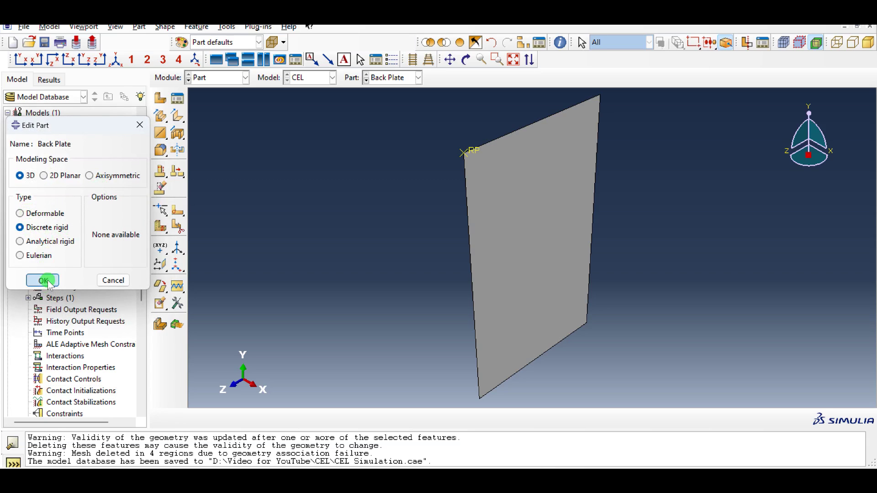
Make the Die the displayed part and view its stepped surface from above
{"action": "right_click", "coordinate": [52, 159]}
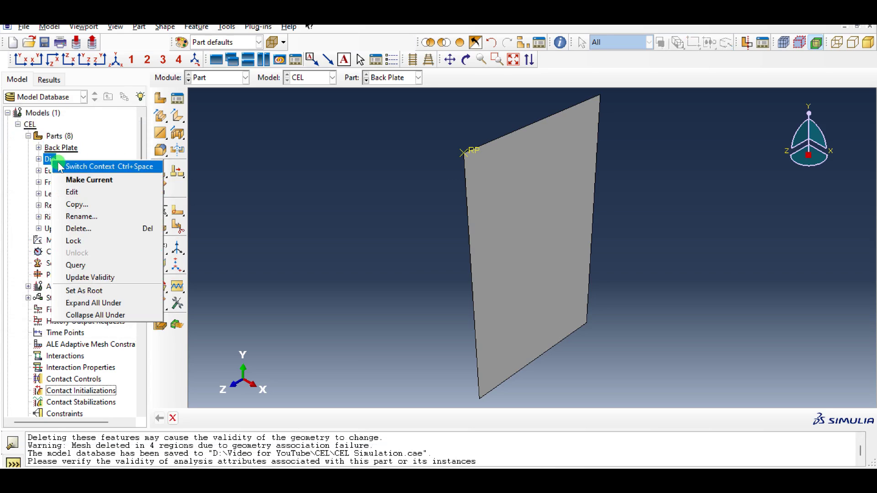
{"action": "left_click", "coordinate": [357, 139]}
{"action": "left_click", "coordinate": [418, 77]}
{"action": "left_click", "coordinate": [393, 102]}
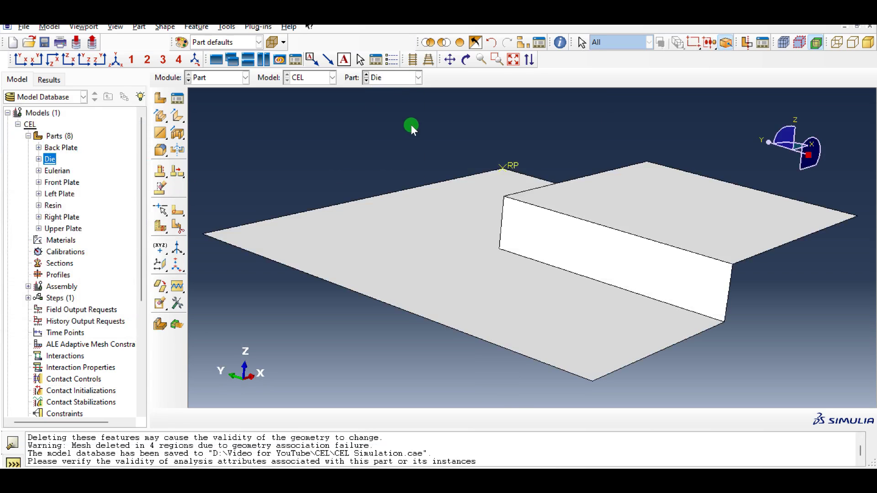
{"action": "scroll", "coordinate": [509, 209], "scroll_direction": "up", "scroll_amount": 1}
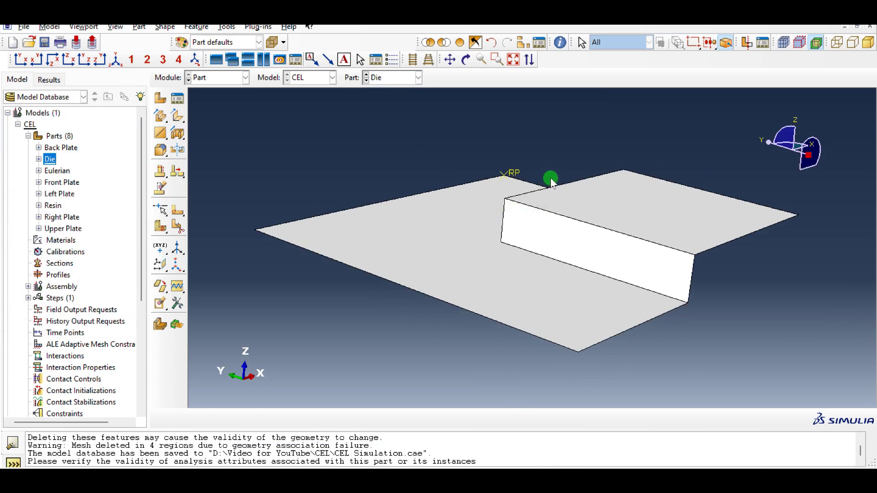
{"action": "left_click_drag", "start_coordinate": [550, 178], "coordinate": [550, 225], "text": "ctrl+alt"}
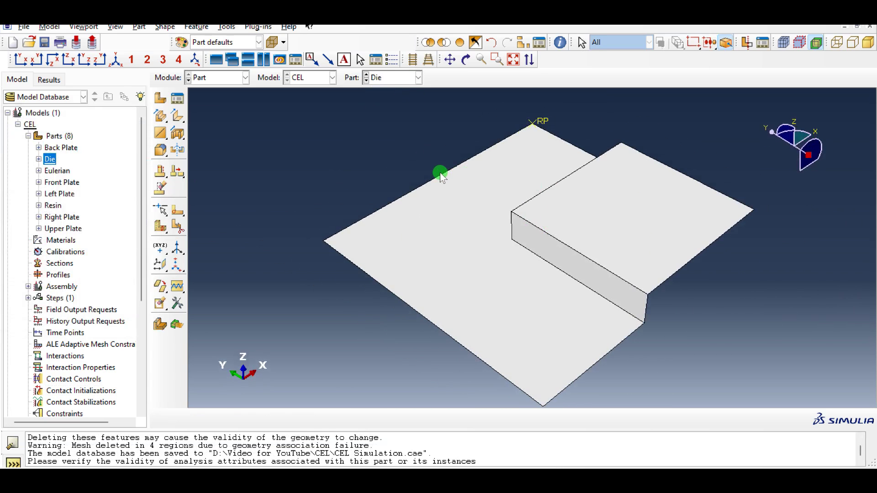
Inspect the Die's stepped surface from another angle and accept its definition as a discrete rigid part
{"action": "left_click_drag", "start_coordinate": [441, 176], "coordinate": [500, 186], "text": "ctrl+alt"}
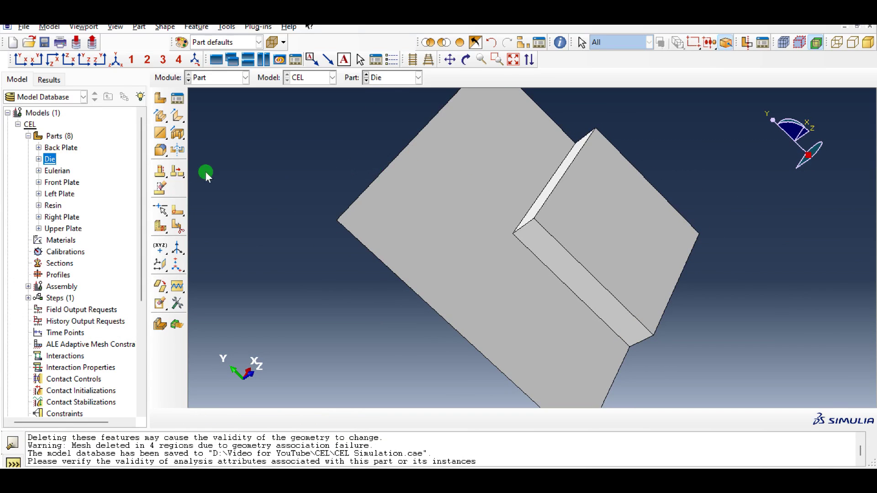
{"action": "right_click", "coordinate": [47, 157]}
{"action": "left_click", "coordinate": [73, 190]}
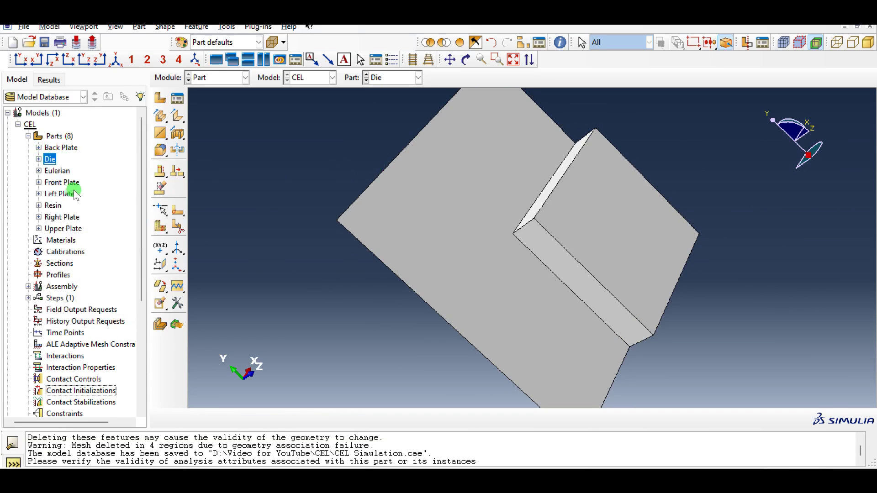
{"action": "left_click", "coordinate": [21, 225]}
{"action": "left_click", "coordinate": [40, 280]}
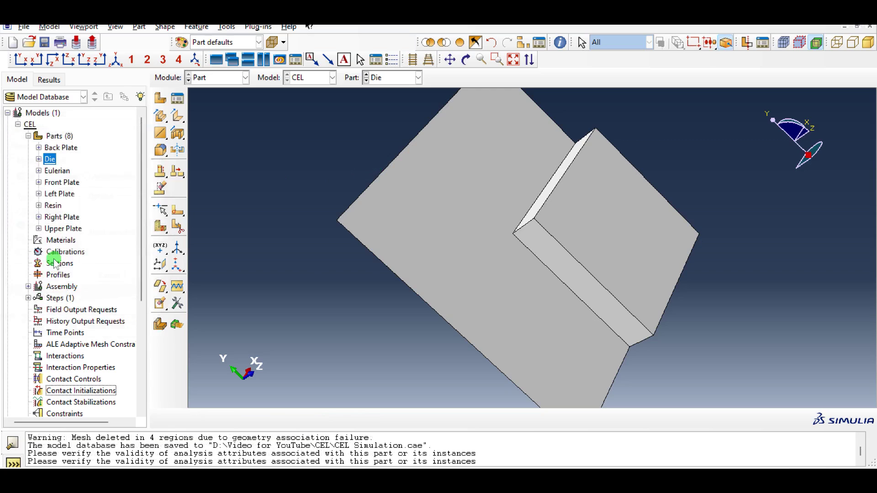
Check the Resin part's definition and accept it as a 3D deformable part
{"action": "right_click", "coordinate": [53, 206]}
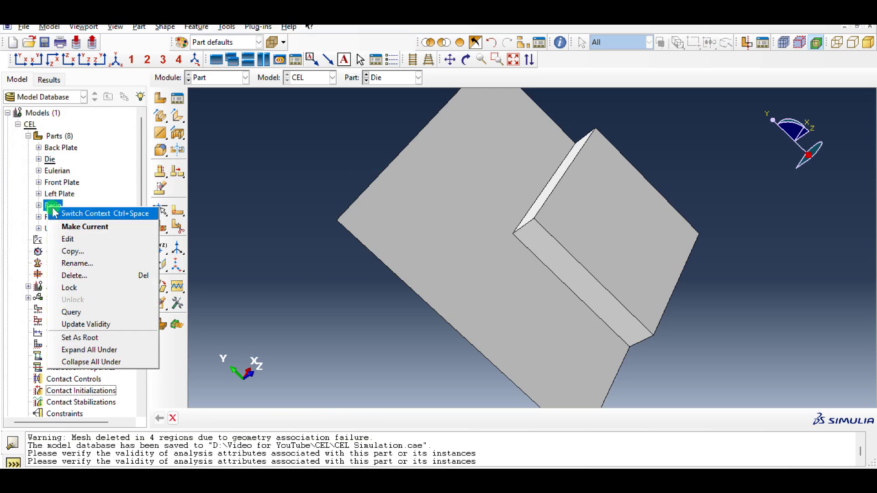
{"action": "left_click", "coordinate": [66, 238]}
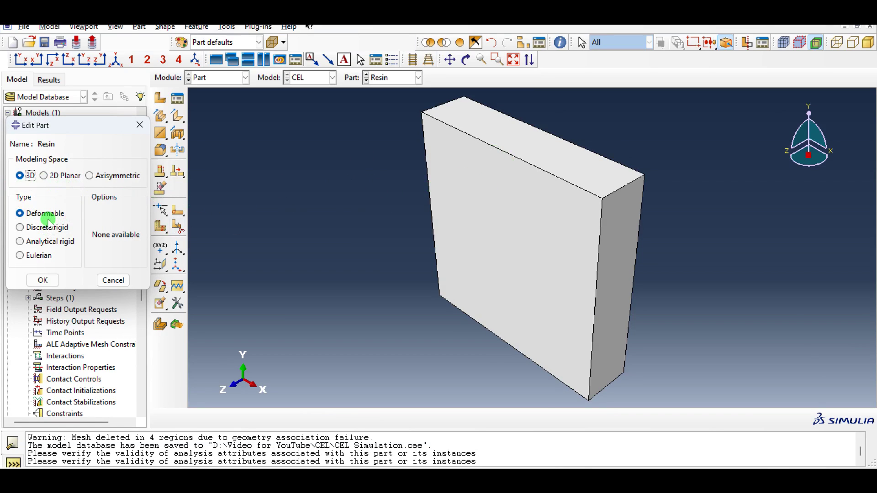
{"action": "left_click", "coordinate": [42, 280]}
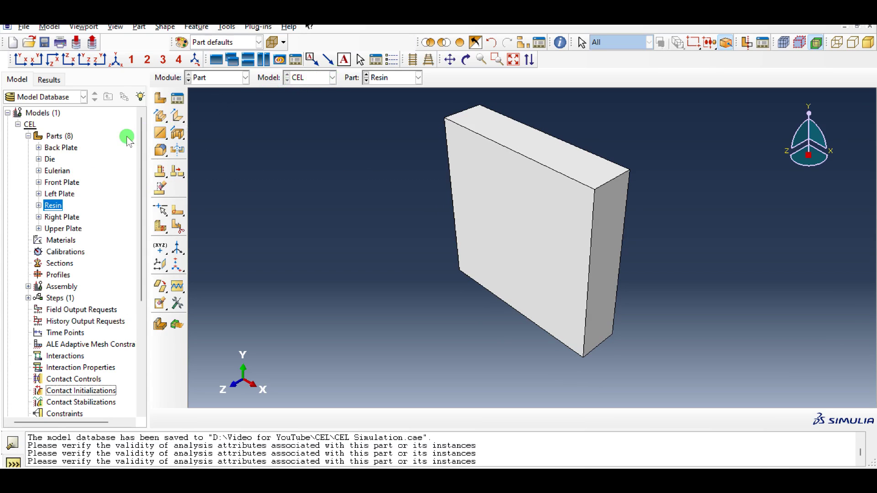
Display the Eulerian part, view its block from above, and accept its definition as a 3D Eulerian part
{"action": "right_click", "coordinate": [60, 170]}
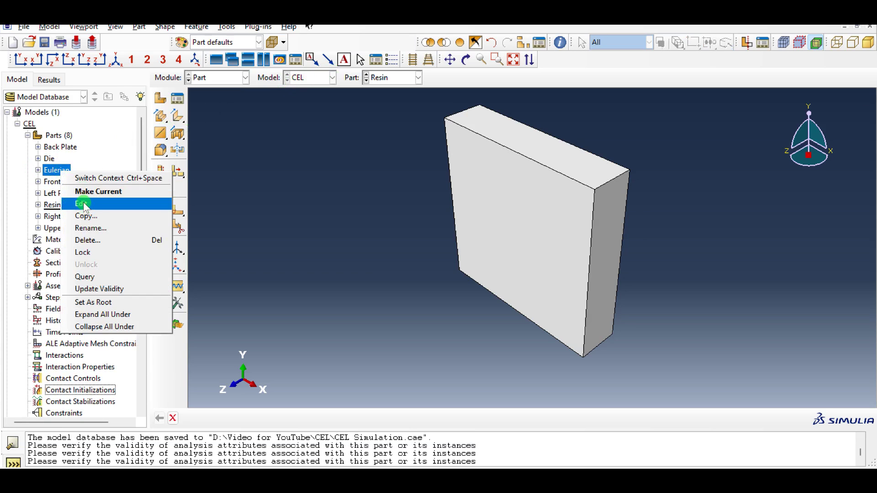
{"action": "left_click", "coordinate": [360, 193]}
{"action": "left_click", "coordinate": [393, 78]}
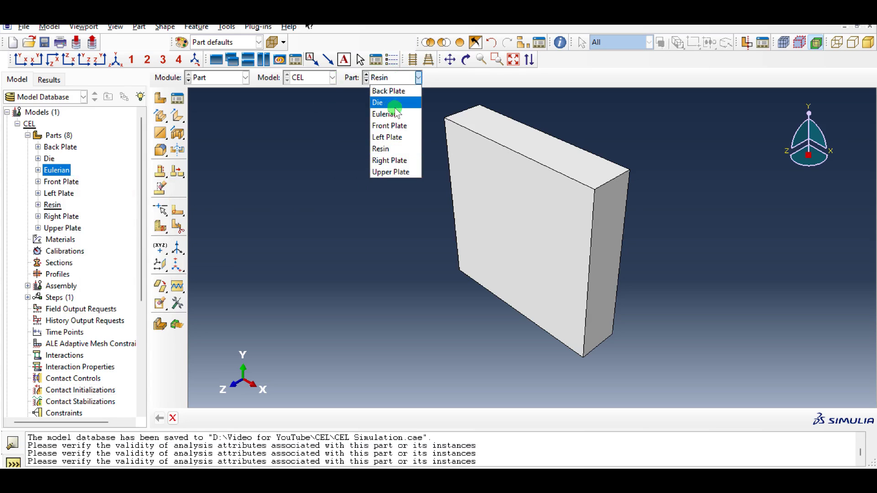
{"action": "left_click", "coordinate": [397, 114]}
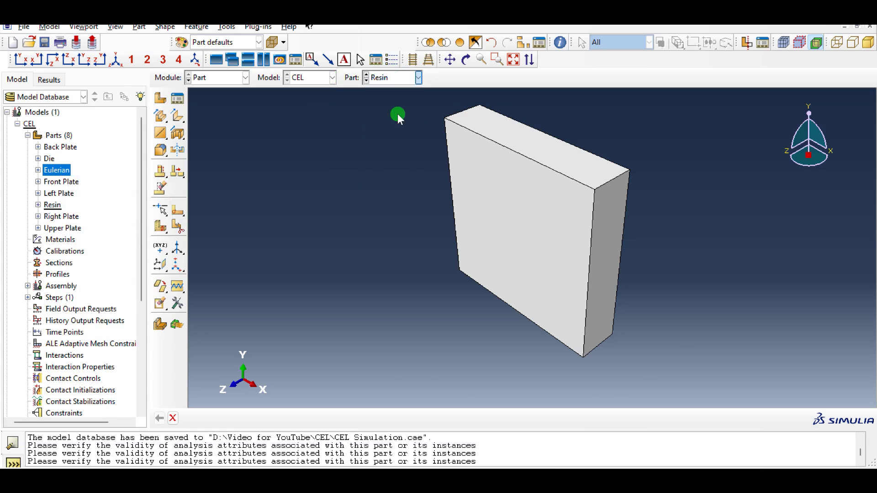
{"action": "left_click_drag", "start_coordinate": [602, 234], "coordinate": [641, 232], "text": "ctrl+alt"}
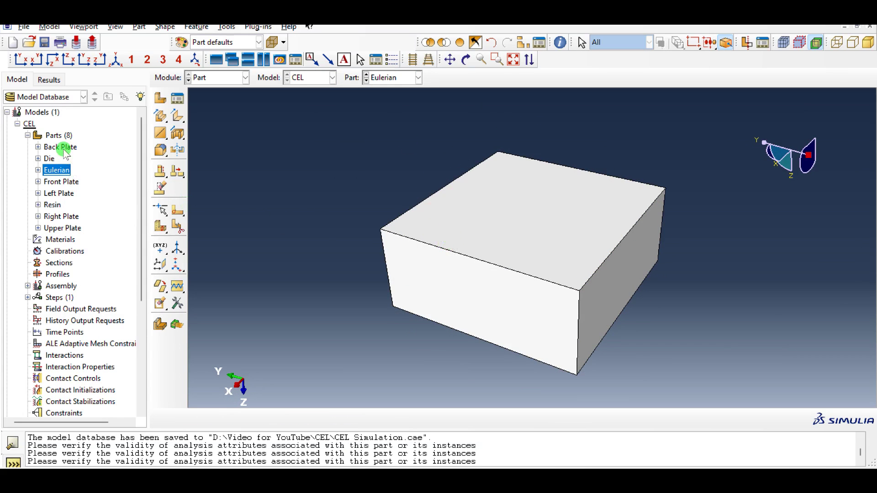
{"action": "right_click", "coordinate": [56, 173]}
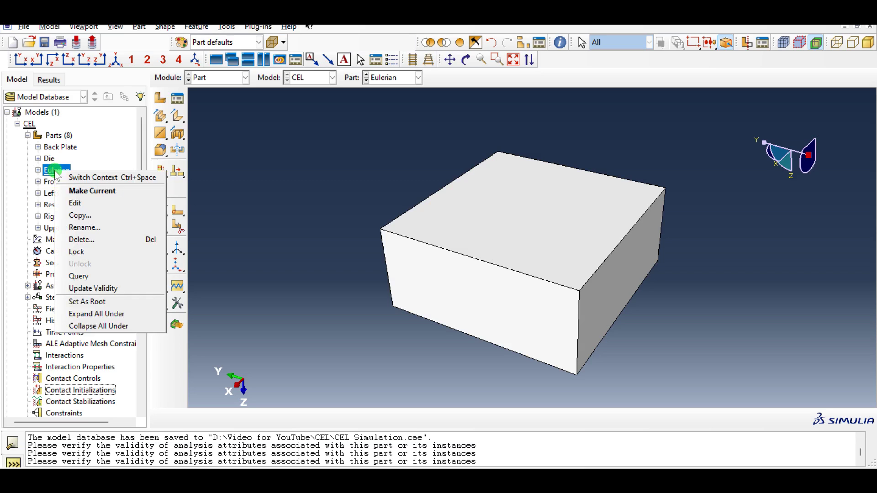
{"action": "left_click", "coordinate": [71, 200]}
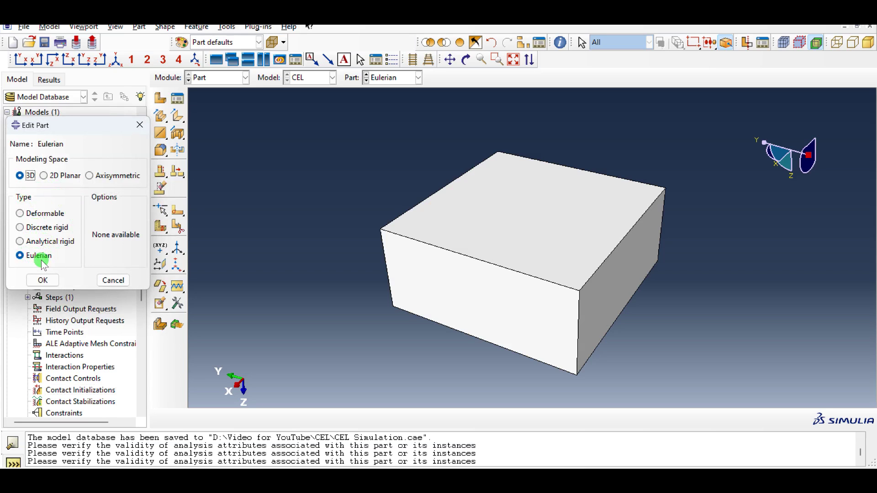
{"action": "left_click", "coordinate": [42, 279]}
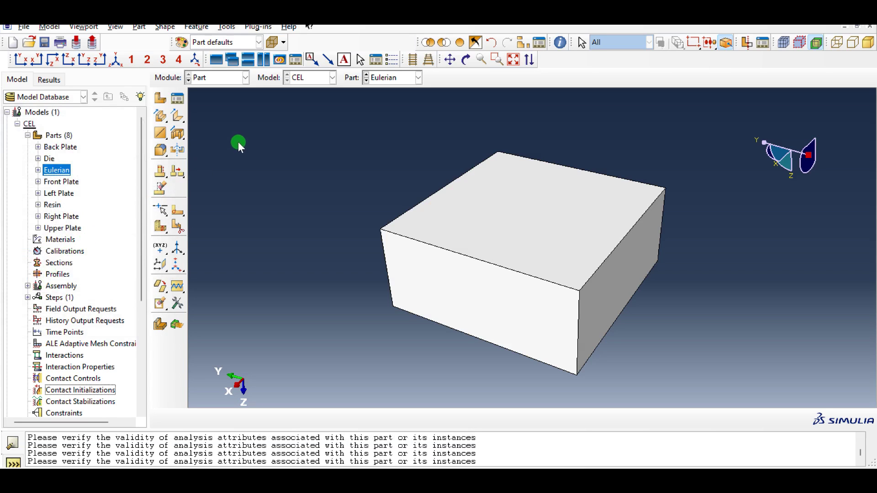
Show all instances again in the Assembly module and inspect the Eulerian domain enclosing the plates and die
{"action": "left_click", "coordinate": [244, 77]}
{"action": "left_click", "coordinate": [226, 114]}
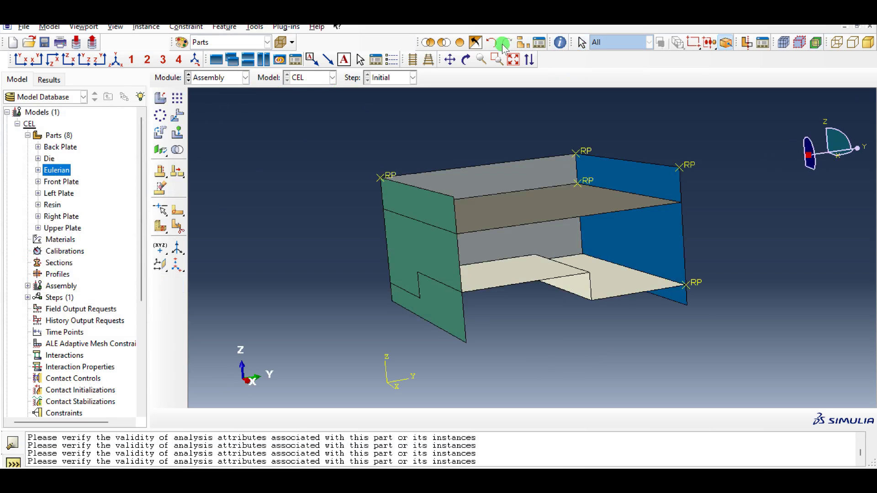
{"action": "left_click", "coordinate": [460, 42]}
{"action": "scroll", "coordinate": [514, 196], "scroll_direction": "down", "scroll_amount": 1}
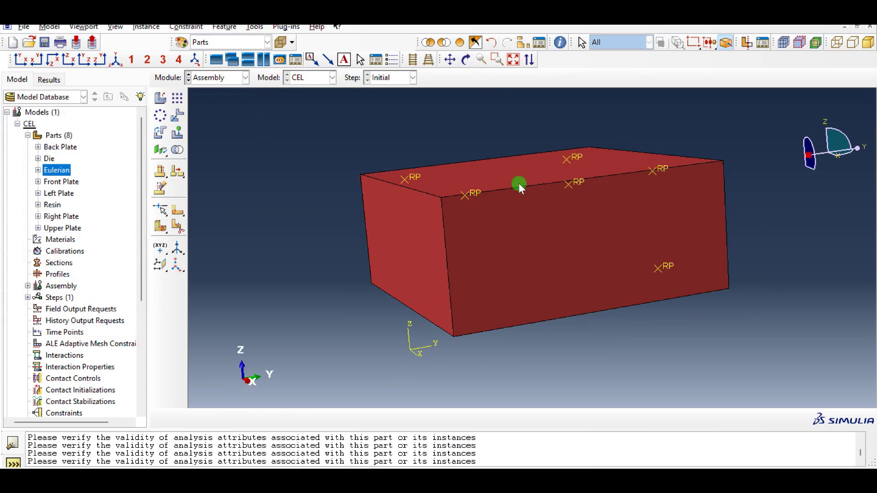
{"action": "middle_click_drag", "start_coordinate": [541, 168], "coordinate": [545, 204]}
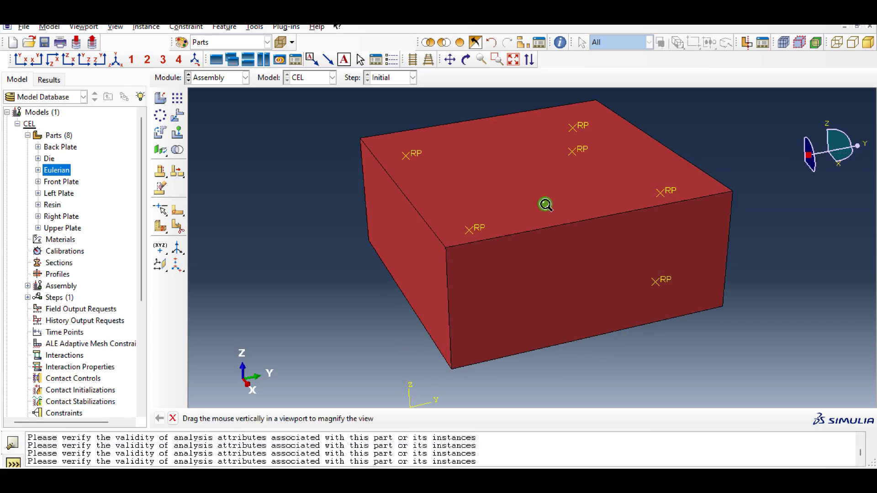
{"action": "left_click", "coordinate": [53, 170]}
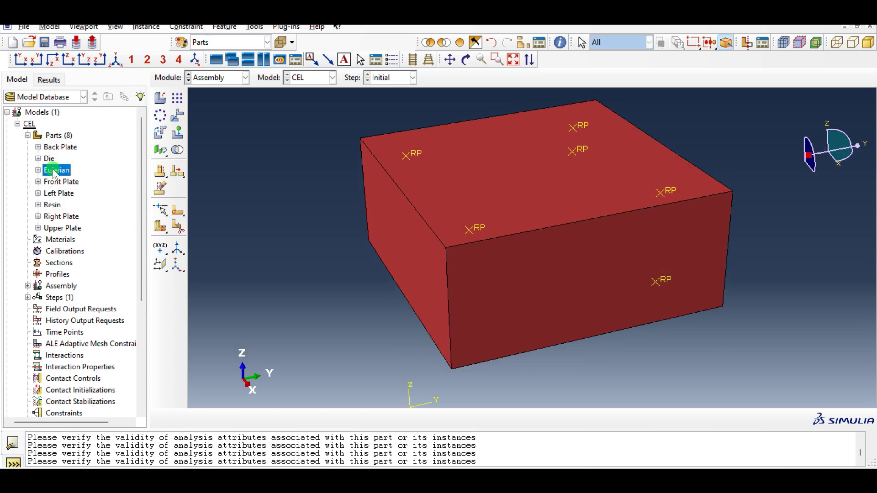
{"action": "mouse_move", "coordinate": [549, 185]}
{"action": "middle_mouse_down"}
{"action": "mouse_move", "coordinate": [522, 174]}
{"action": "mouse_move", "coordinate": [522, 194]}
{"action": "mouse_move", "coordinate": [549, 178]}
{"action": "middle_mouse_up"}
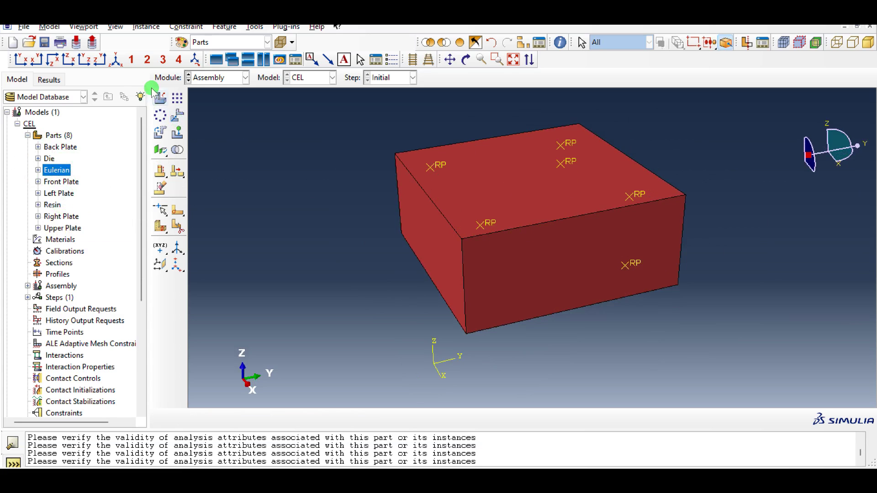
Return to the Part module and confirm the Eulerian part's type as Eulerian in 3D modeling space
{"action": "left_click", "coordinate": [213, 79]}
{"action": "left_click", "coordinate": [212, 89]}
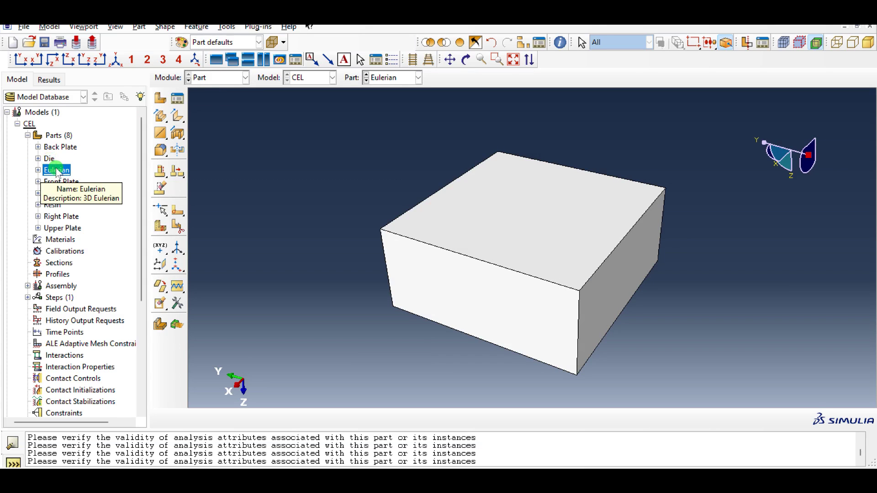
{"action": "right_click", "coordinate": [59, 175]}
{"action": "left_click", "coordinate": [75, 194]}
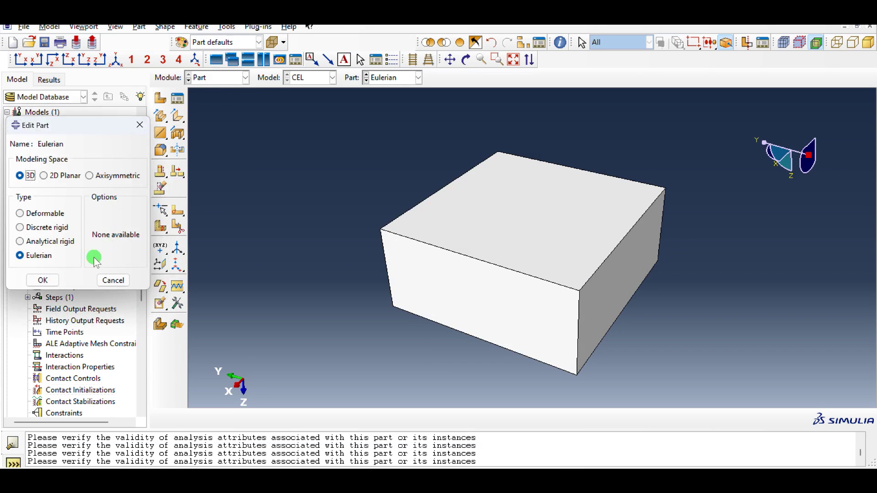
{"action": "left_click", "coordinate": [27, 258]}
{"action": "left_click", "coordinate": [41, 280]}
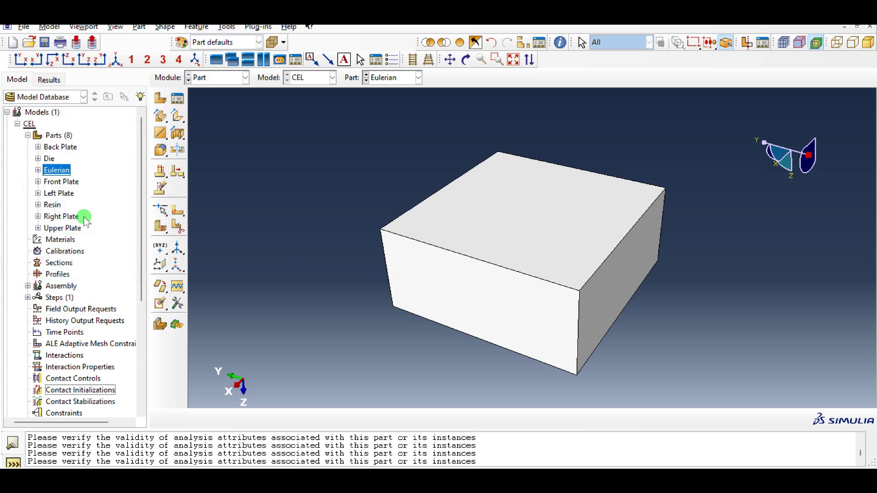
Recheck the Resin part's definition and keep its type as 3D deformable
{"action": "left_click", "coordinate": [52, 206]}
{"action": "right_click", "coordinate": [53, 206]}
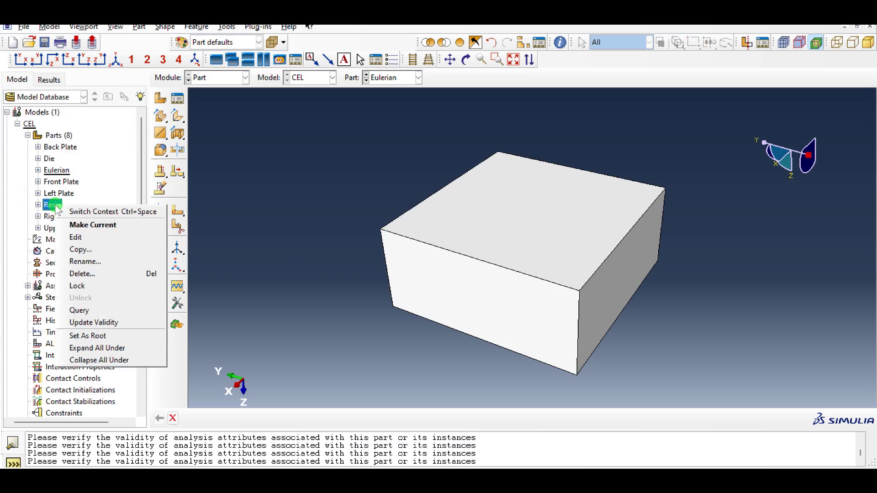
{"action": "left_click", "coordinate": [73, 238]}
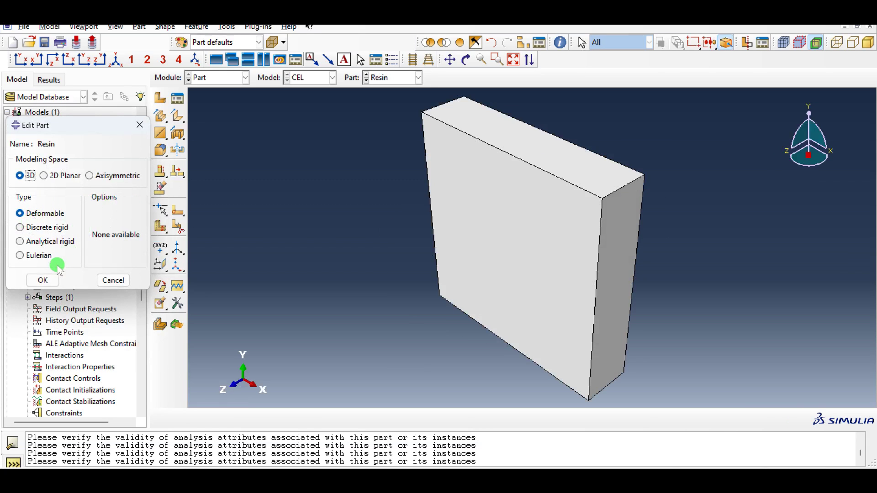
{"action": "left_click", "coordinate": [43, 281]}
Create a new material in the Property module and enter its uniform mass density
{"action": "left_click", "coordinate": [218, 75]}
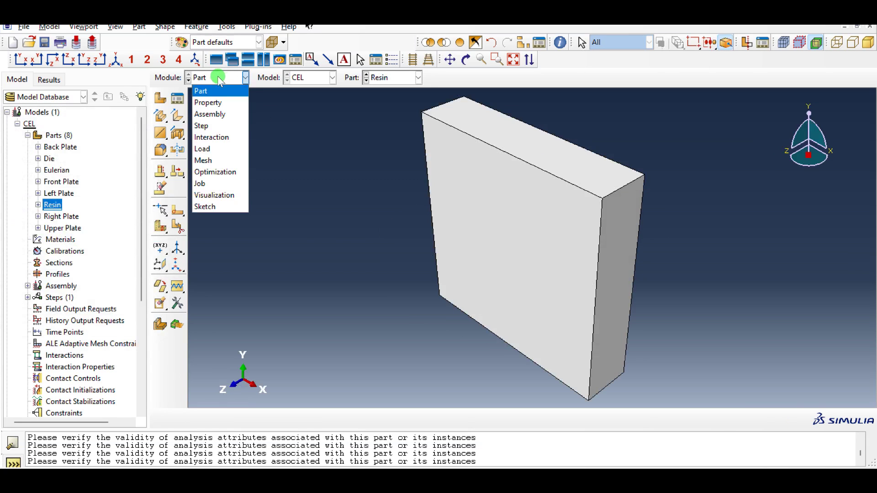
{"action": "left_click", "coordinate": [213, 103]}
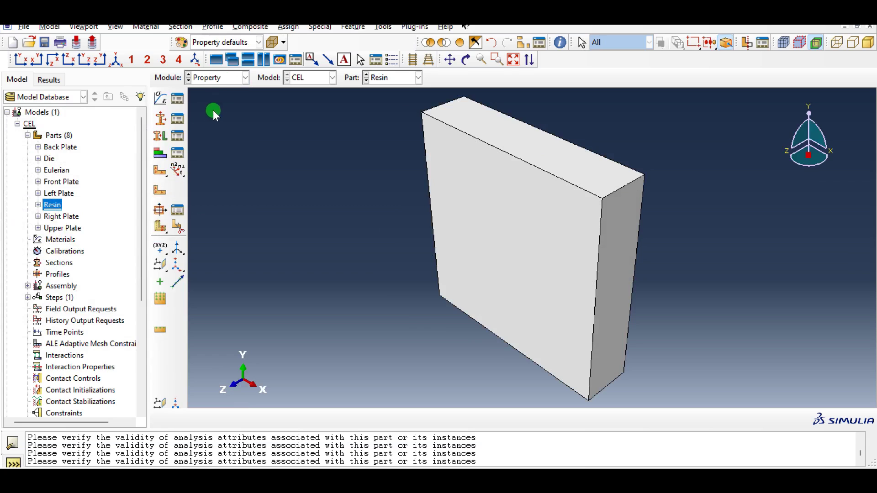
{"action": "left_click", "coordinate": [177, 102]}
{"action": "left_click", "coordinate": [168, 144]}
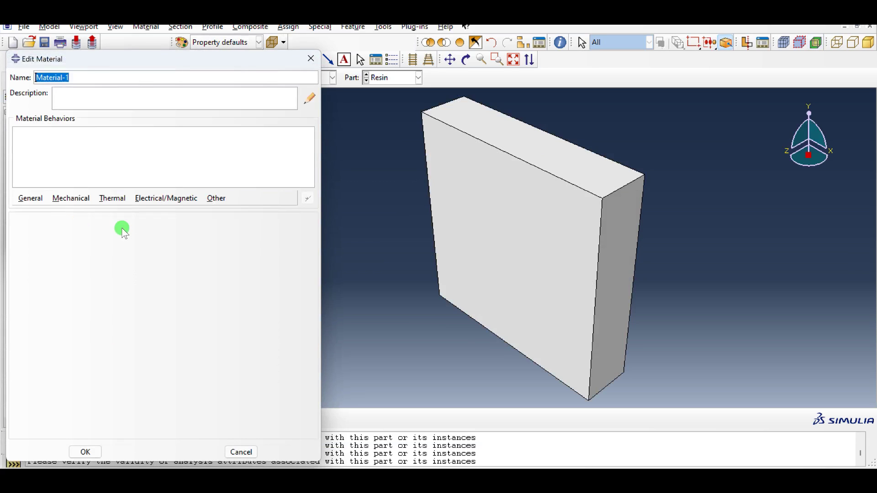
{"action": "left_click", "coordinate": [29, 198]}
{"action": "left_click", "coordinate": [32, 210]}
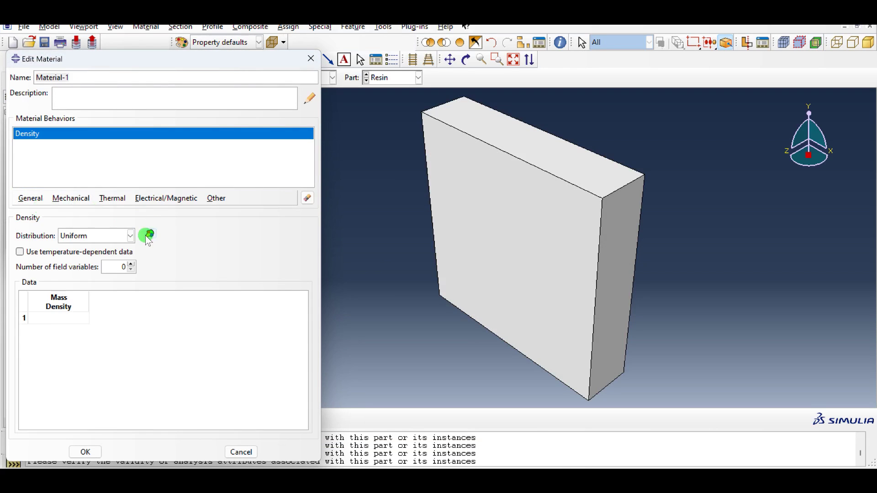
{"action": "left_click", "coordinate": [74, 317]}
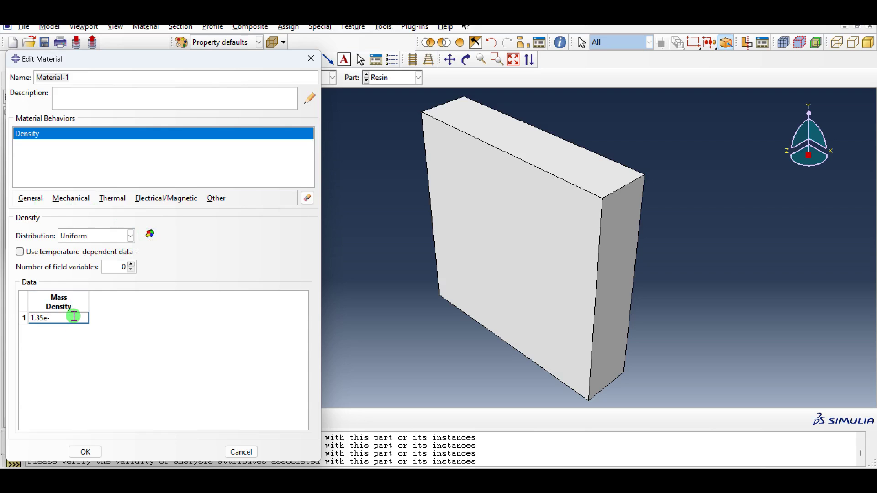
Add an Us - Up equation of state to the material with c0 2730000, s 0 and Gamma0 0
{"action": "left_click", "coordinate": [60, 198]}
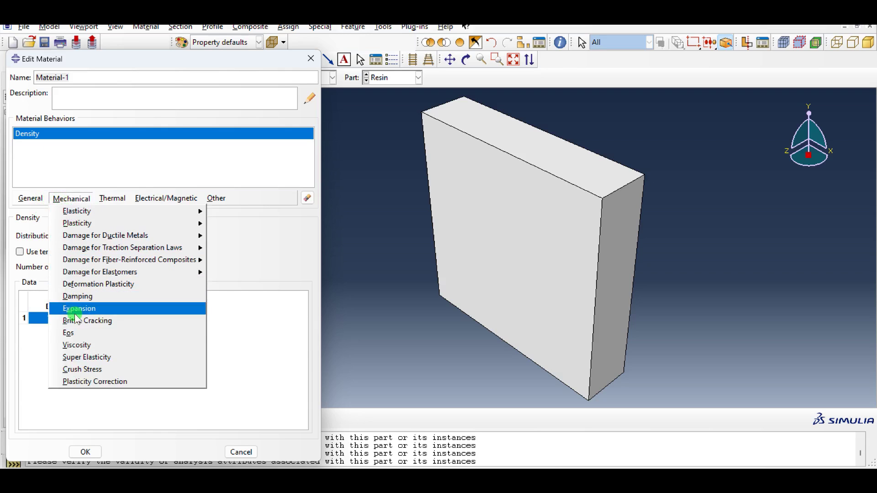
{"action": "left_click", "coordinate": [76, 333]}
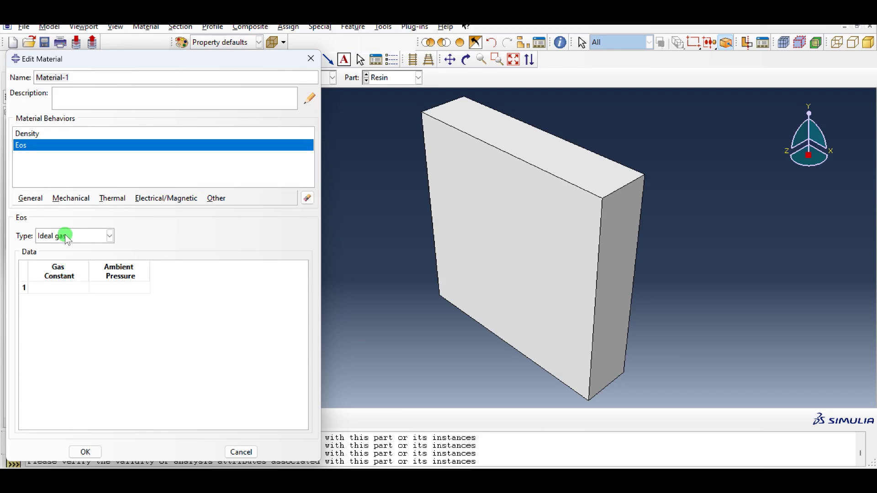
{"action": "left_click", "coordinate": [94, 236]}
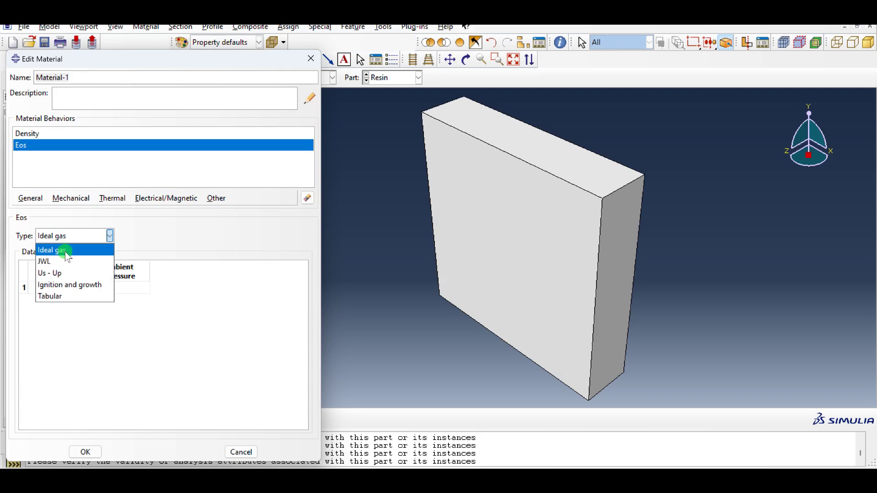
{"action": "left_click", "coordinate": [67, 274]}
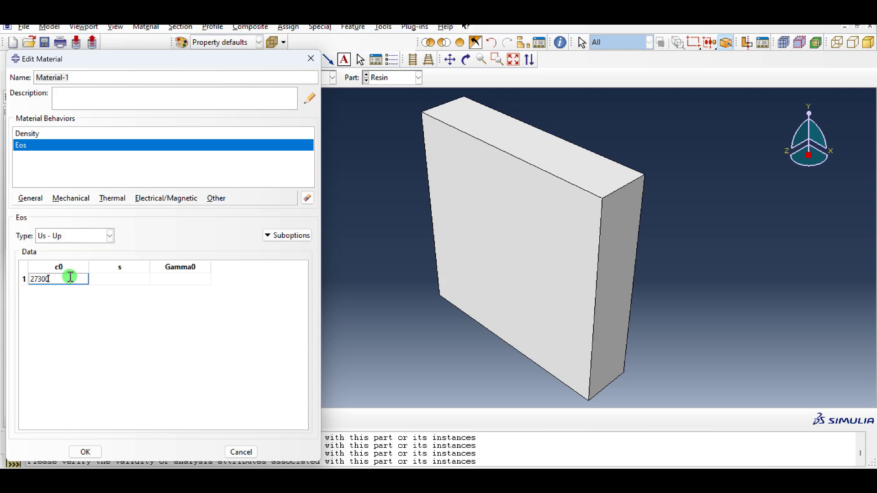
{"action": "left_click", "coordinate": [136, 278]}
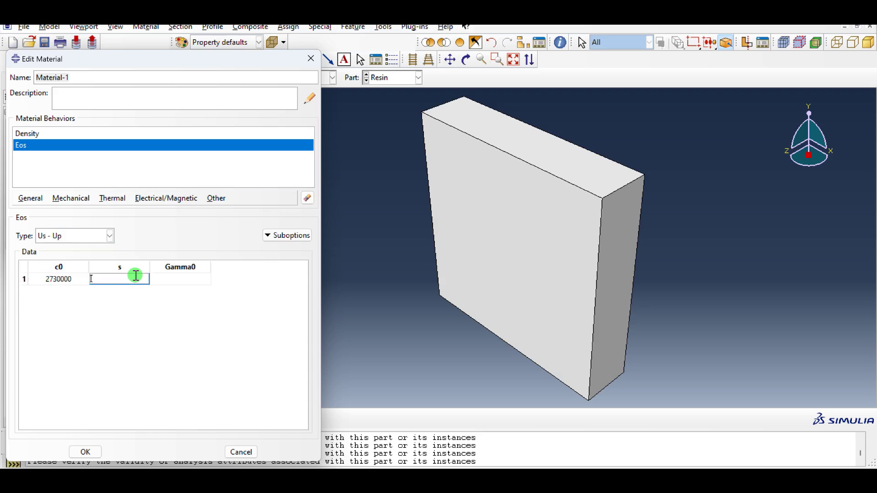
{"action": "type", "text": "0"}
{"action": "key", "text": "Tab"}
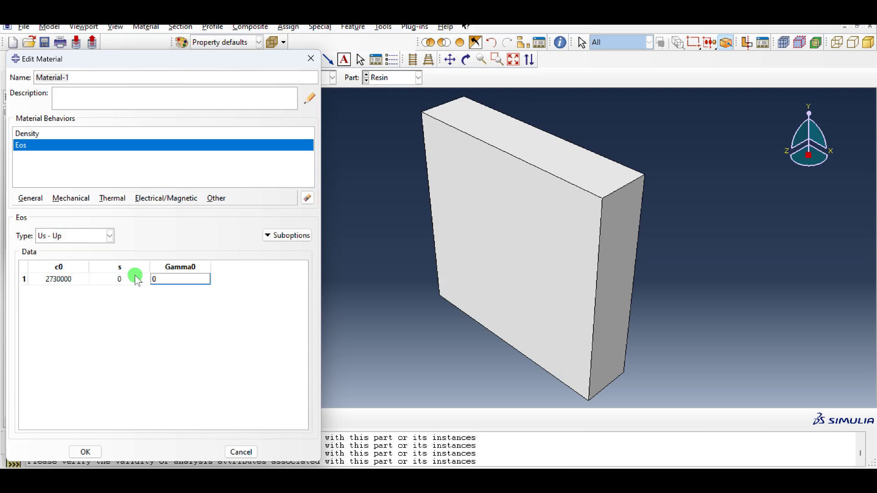
Add Newtonian viscosity with dynamic viscosity 0.0037 to the material and rename the material Resin
{"action": "left_click", "coordinate": [69, 201]}
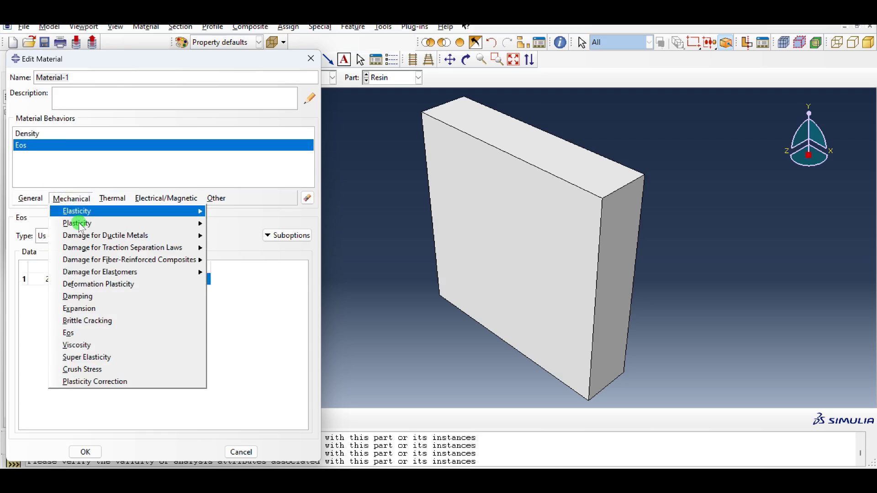
{"action": "left_click", "coordinate": [82, 343]}
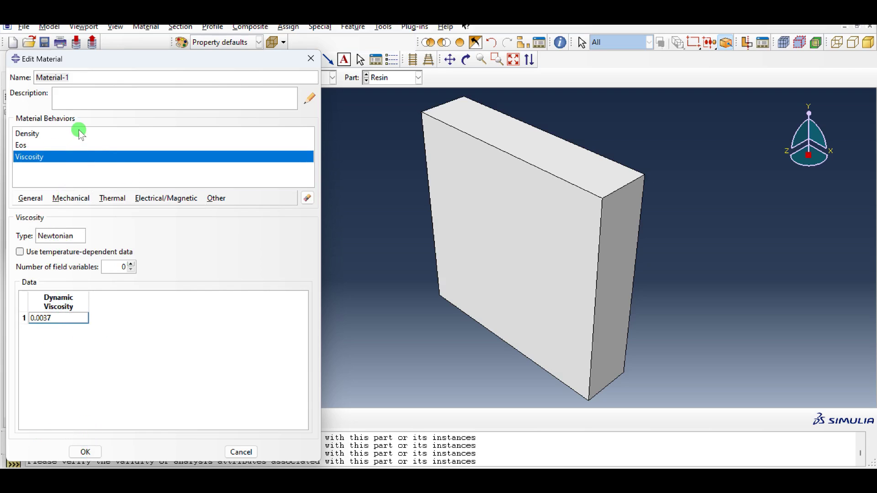
{"action": "left_click_drag", "start_coordinate": [69, 77], "coordinate": [2, 77]}
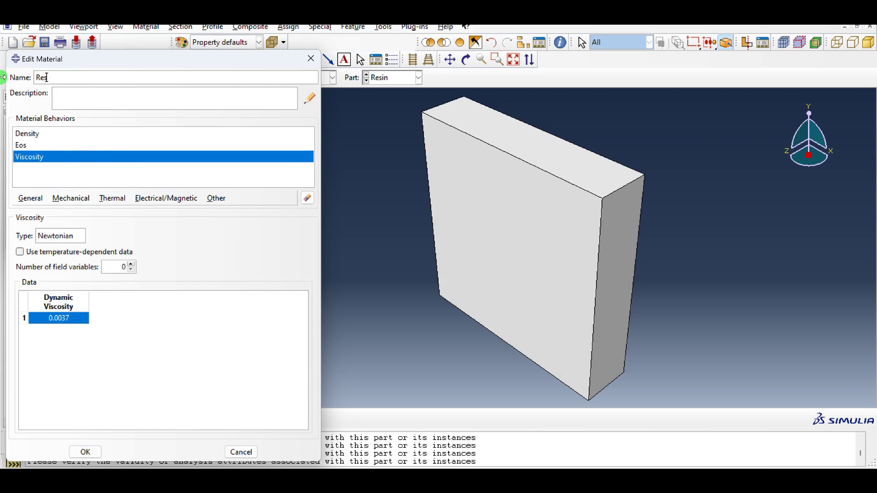
{"action": "left_click", "coordinate": [85, 451]}
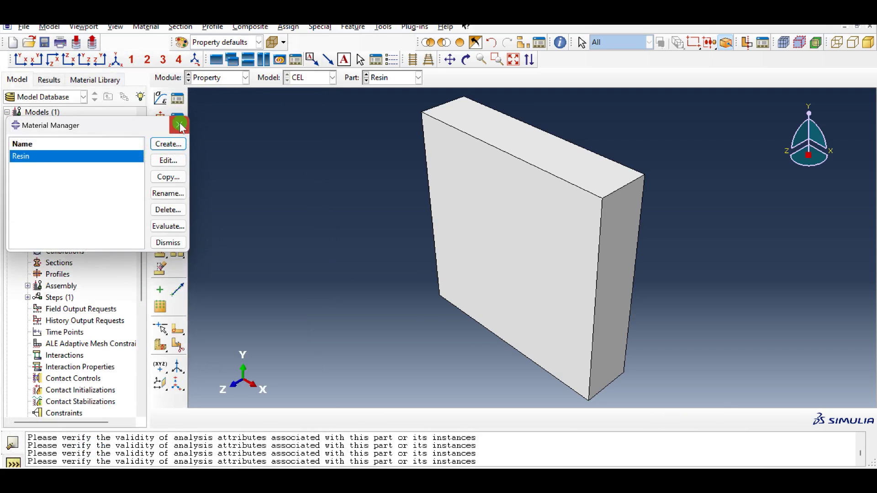
{"action": "left_click", "coordinate": [179, 124]}
Display the Eulerian part and begin a new solid section of type Eulerian with the name Section-1
{"action": "left_click", "coordinate": [417, 77]}
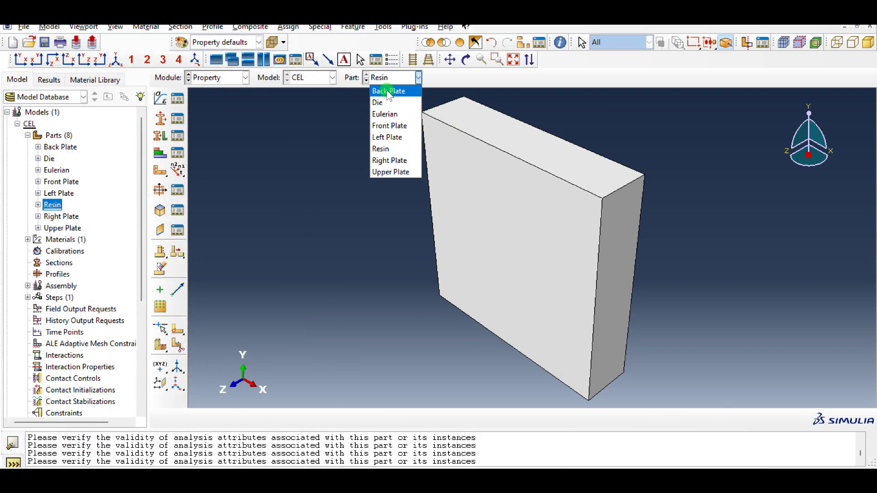
{"action": "left_click", "coordinate": [390, 114]}
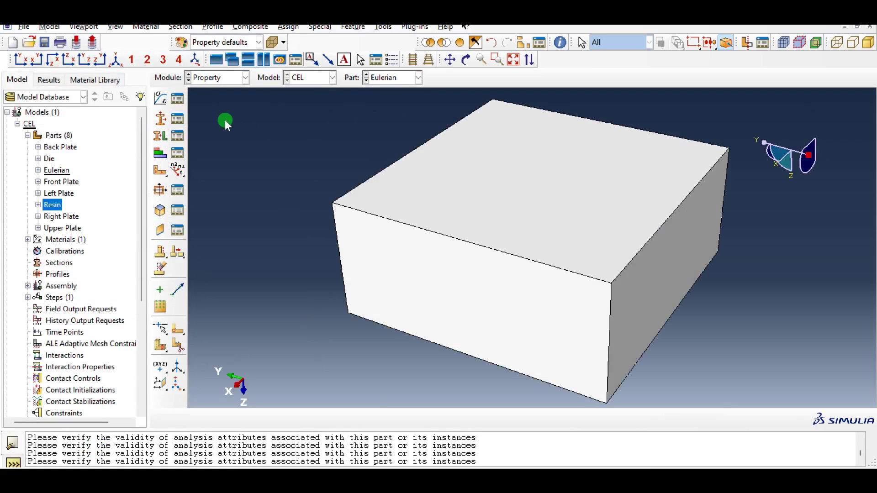
{"action": "left_click", "coordinate": [176, 120]}
{"action": "left_click", "coordinate": [42, 229]}
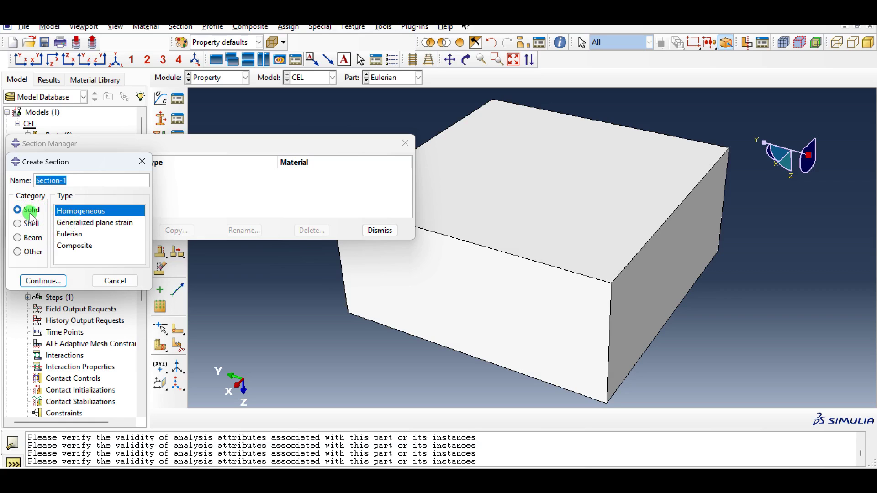
{"action": "left_click", "coordinate": [71, 245]}
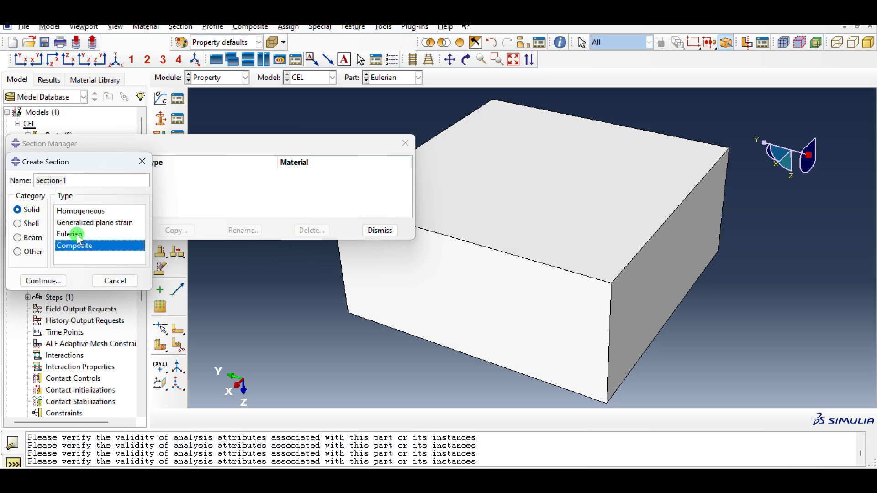
{"action": "left_click", "coordinate": [69, 234]}
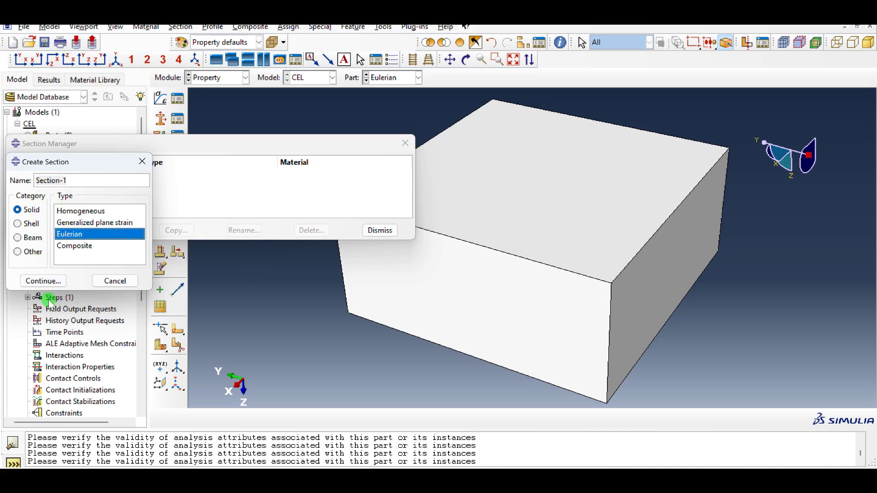
{"action": "left_click", "coordinate": [52, 282]}
Set Resin as the Eulerian section's base material with instance name resin-1 and finish the section
{"action": "left_click", "coordinate": [59, 177]}
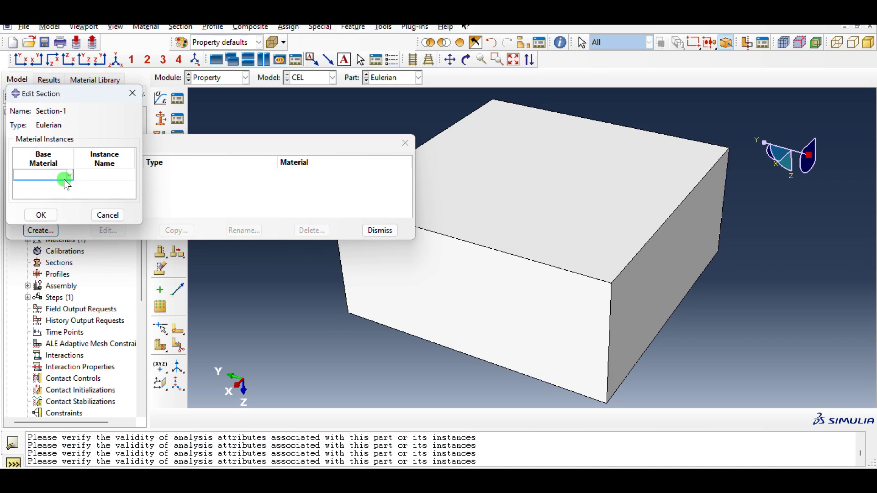
{"action": "left_click", "coordinate": [64, 175]}
{"action": "left_click", "coordinate": [28, 186]}
{"action": "left_click", "coordinate": [112, 176]}
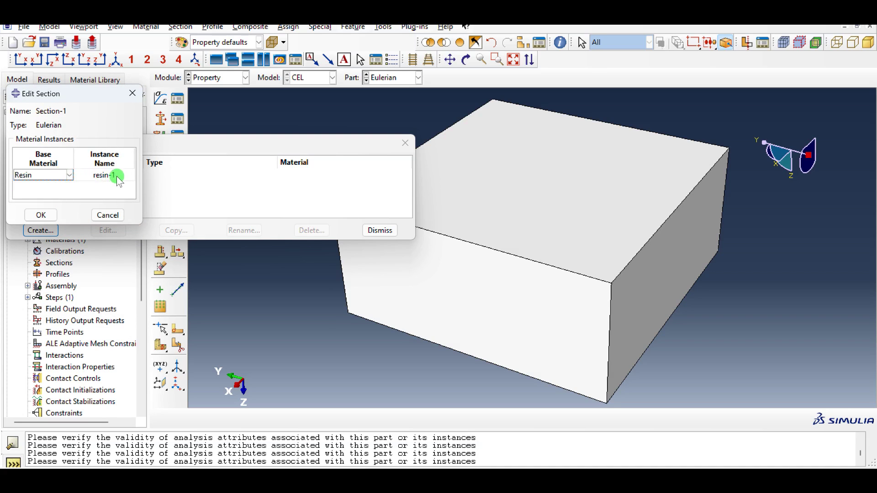
{"action": "left_click", "coordinate": [40, 216]}
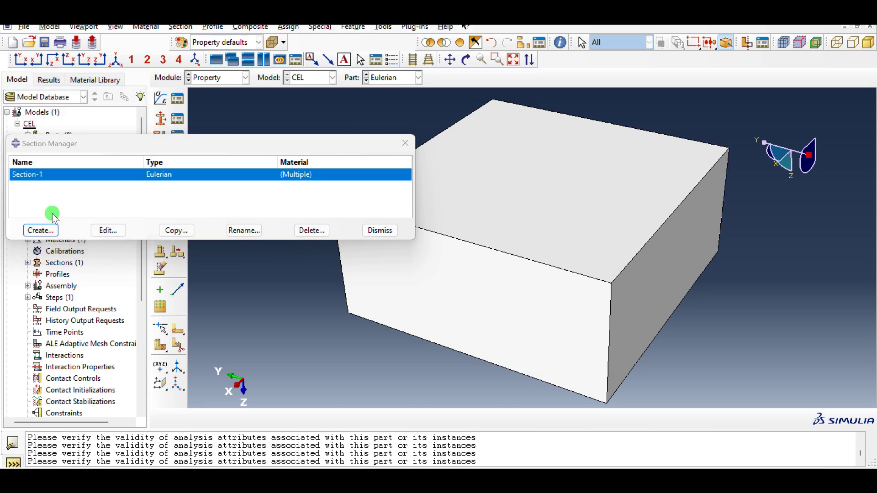
{"action": "left_click", "coordinate": [379, 230]}
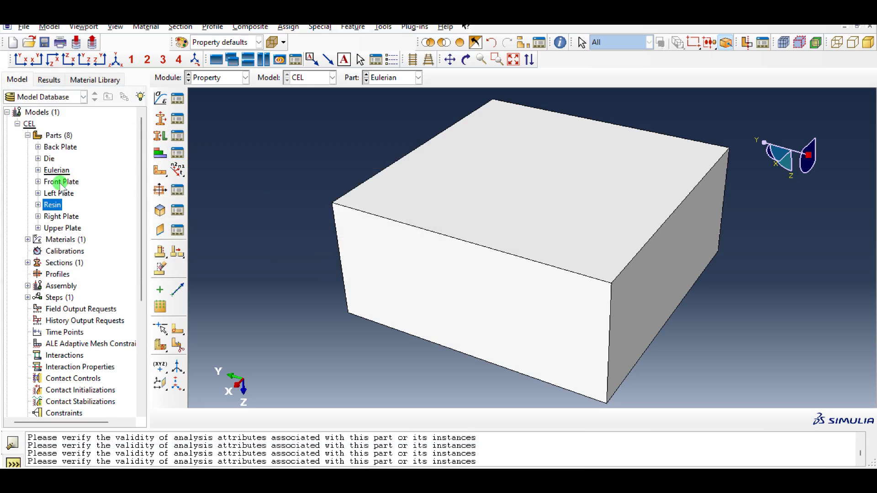
Create a geometry set named Eulerian from the whole Eulerian part in the Part module, and return to the Property module
{"action": "left_click", "coordinate": [239, 77]}
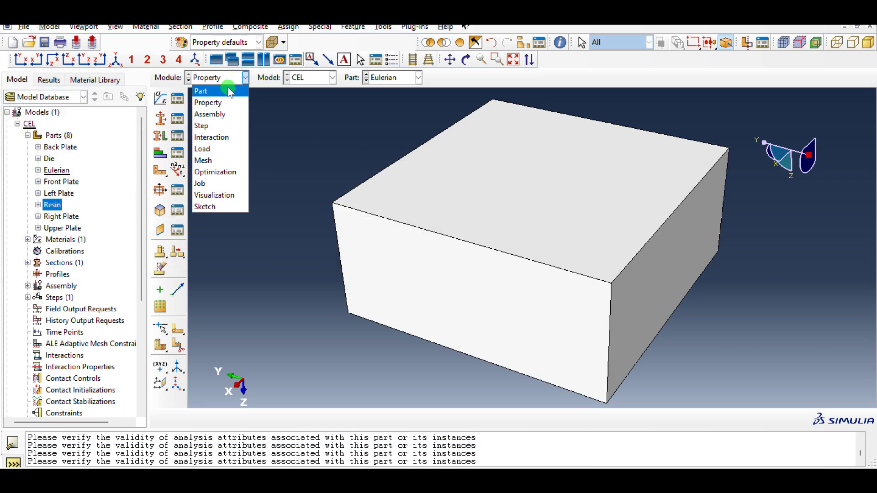
{"action": "left_click", "coordinate": [214, 86]}
{"action": "left_click", "coordinate": [37, 170]}
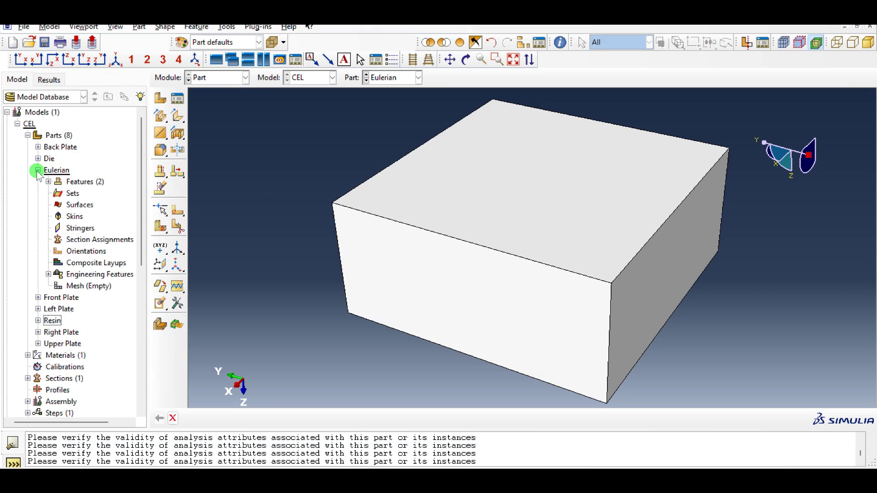
{"action": "right_click", "coordinate": [64, 196]}
{"action": "left_click", "coordinate": [75, 215]}
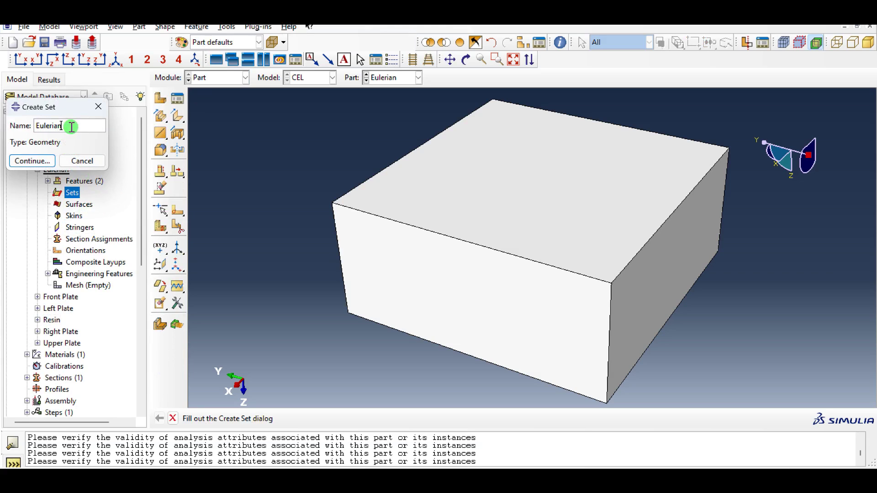
{"action": "left_click", "coordinate": [32, 161]}
{"action": "scroll", "coordinate": [295, 249], "scroll_direction": "down", "scroll_amount": 2}
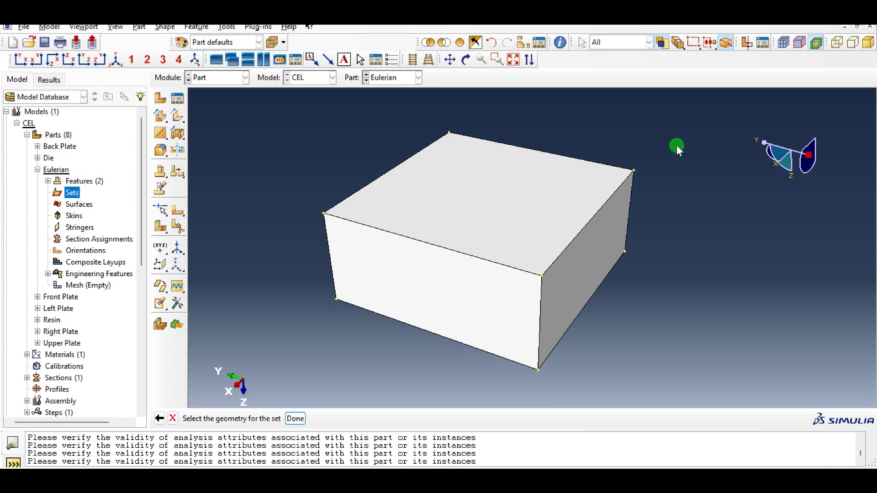
{"action": "left_click_drag", "start_coordinate": [699, 100], "coordinate": [255, 368]}
{"action": "middle_click", "coordinate": [262, 214]}
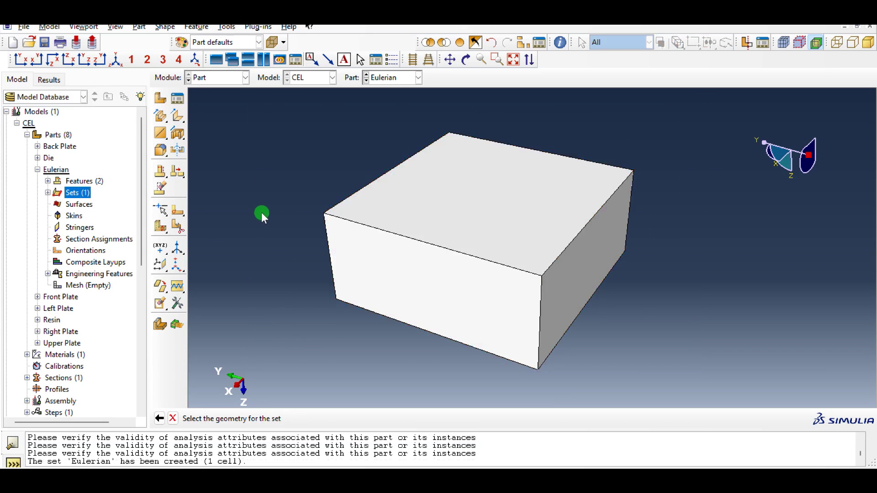
{"action": "left_click", "coordinate": [218, 84]}
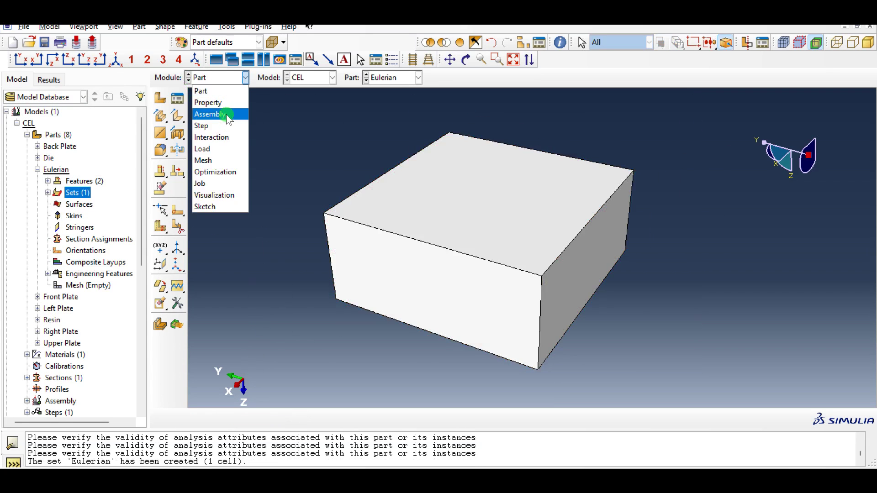
{"action": "left_click", "coordinate": [224, 103]}
{"action": "left_click", "coordinate": [178, 135]}
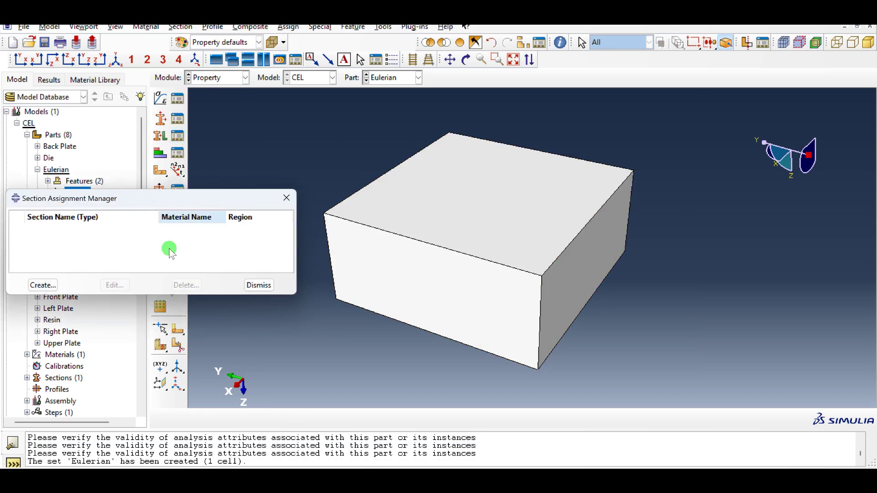
{"action": "left_click", "coordinate": [42, 284]}
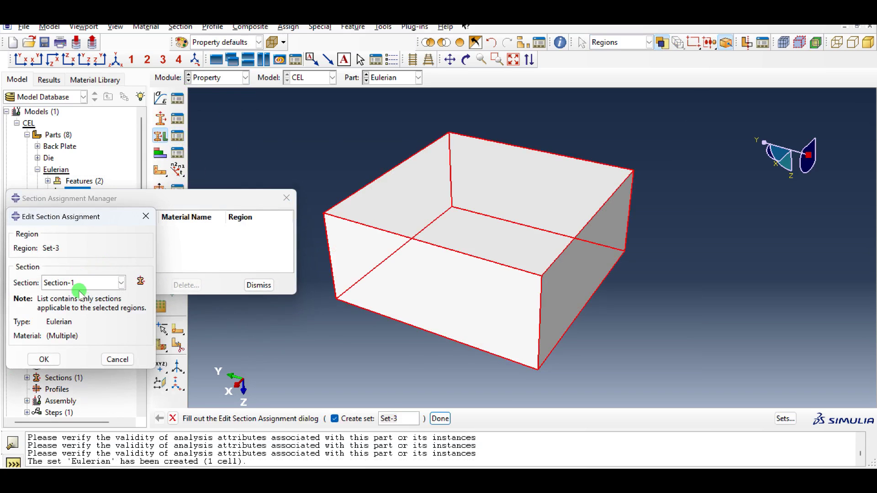
{"action": "left_click", "coordinate": [80, 283]}
{"action": "left_click", "coordinate": [78, 283]}
{"action": "left_click", "coordinate": [349, 418]}
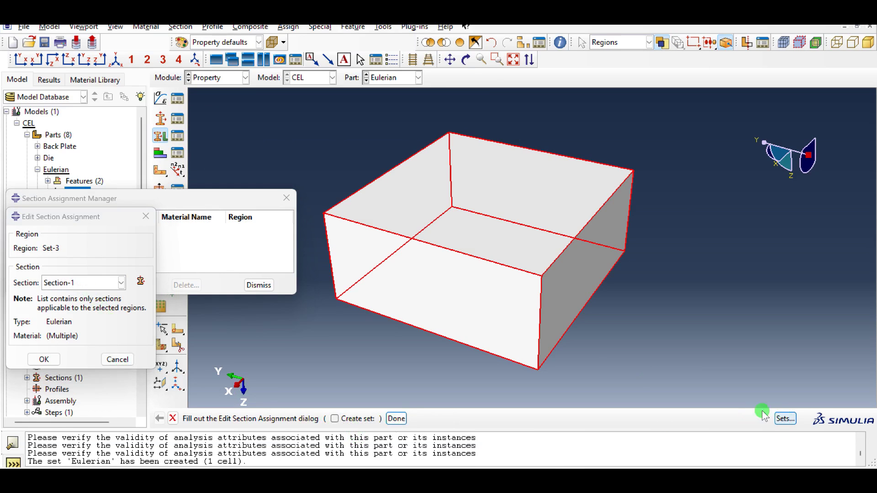
{"action": "left_click_drag", "start_coordinate": [174, 206], "coordinate": [248, 150]}
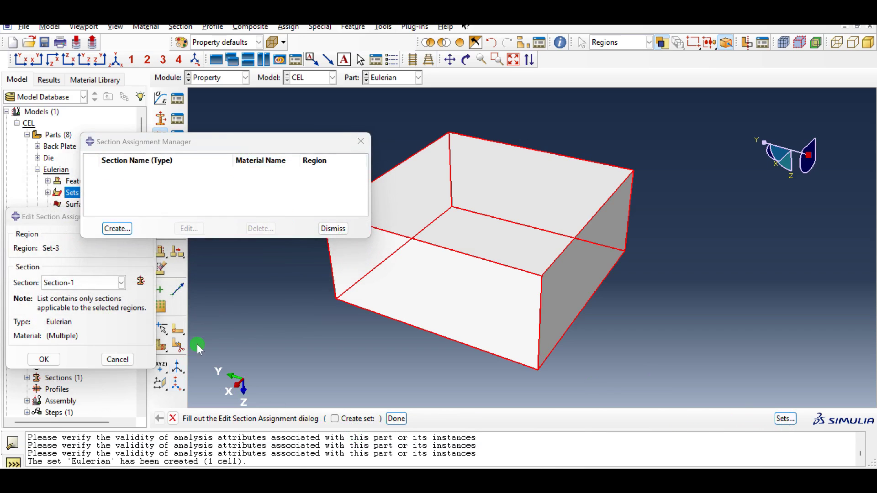
{"action": "left_click", "coordinate": [314, 230]}
{"action": "left_click", "coordinate": [118, 359]}
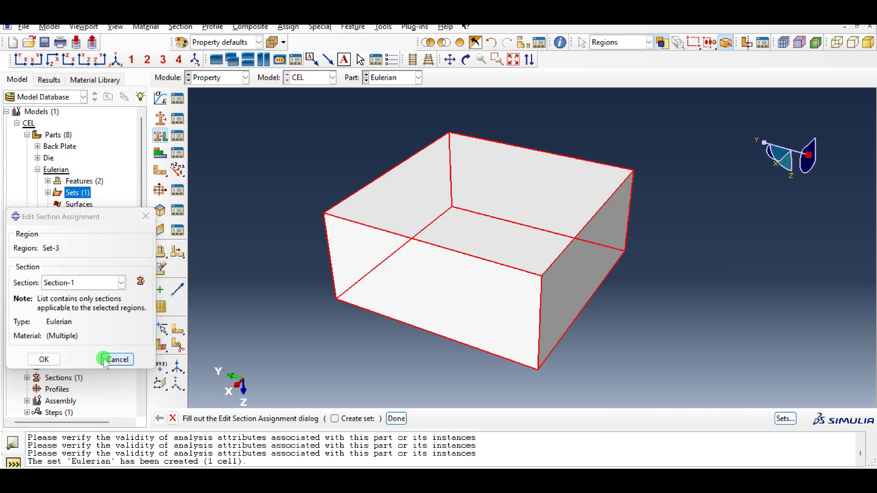
{"action": "left_click", "coordinate": [115, 310]}
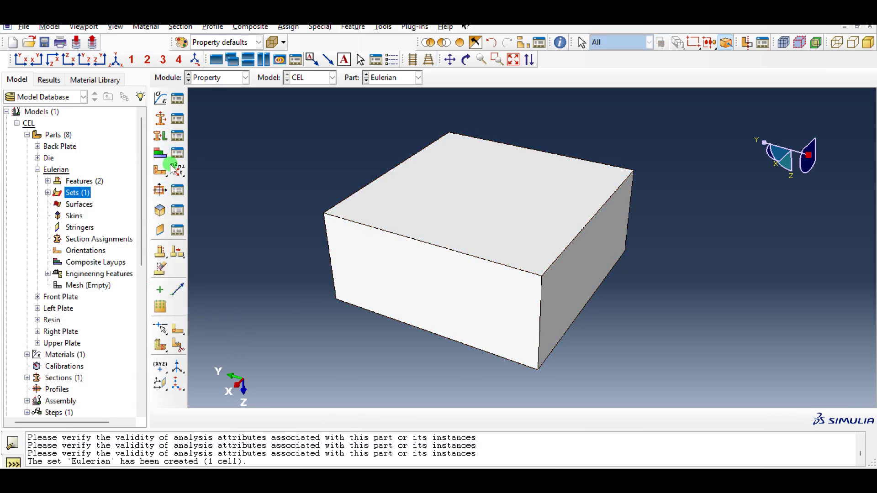
Assign Section-1 to the whole Eulerian part, using the picked region without creating a set
{"action": "left_click", "coordinate": [178, 119]}
{"action": "left_click", "coordinate": [117, 226]}
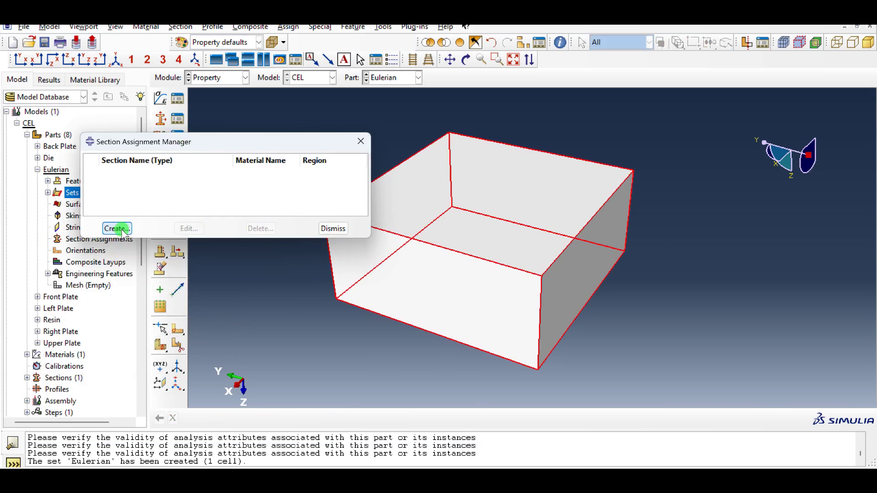
{"action": "middle_click", "coordinate": [299, 269]}
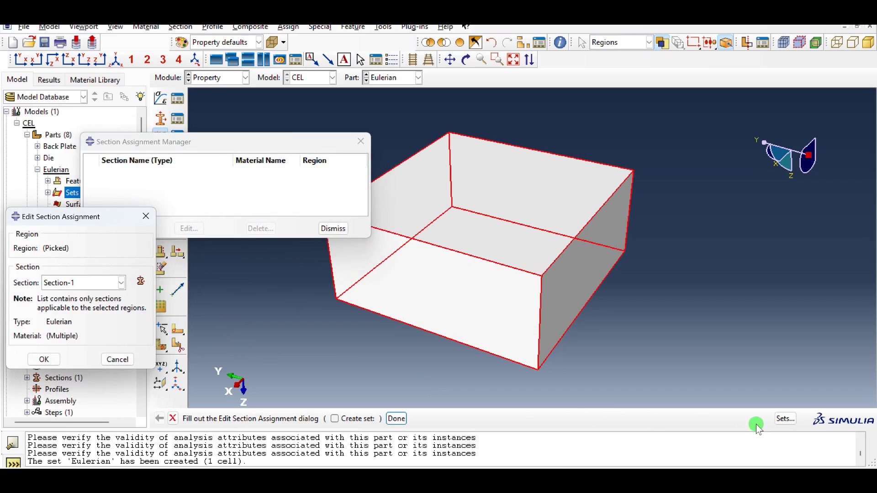
{"action": "left_click", "coordinate": [785, 418]}
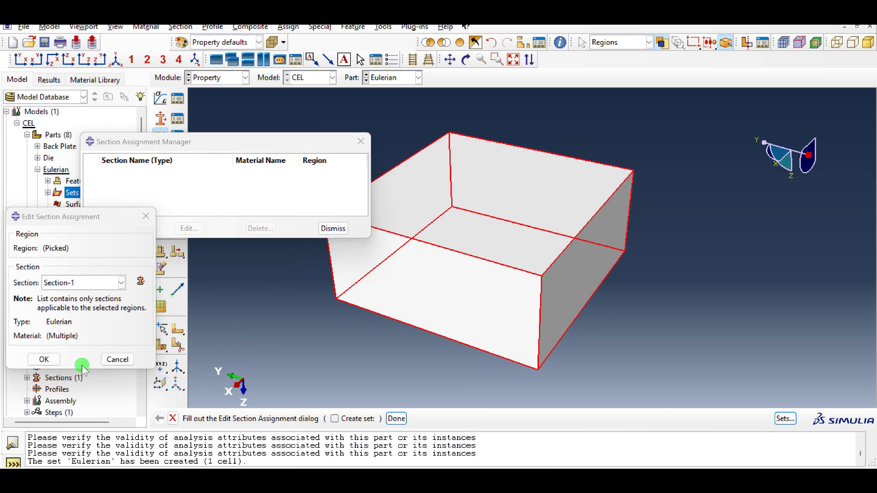
{"action": "left_click", "coordinate": [97, 287]}
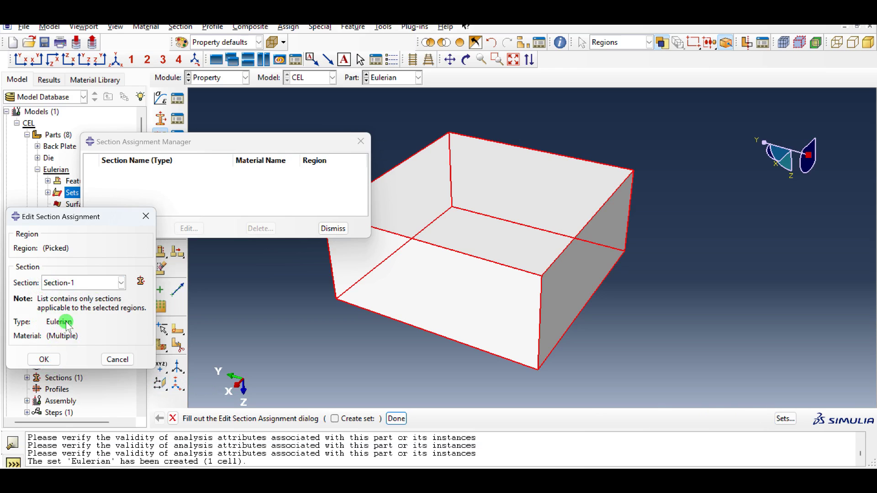
{"action": "left_click", "coordinate": [43, 360]}
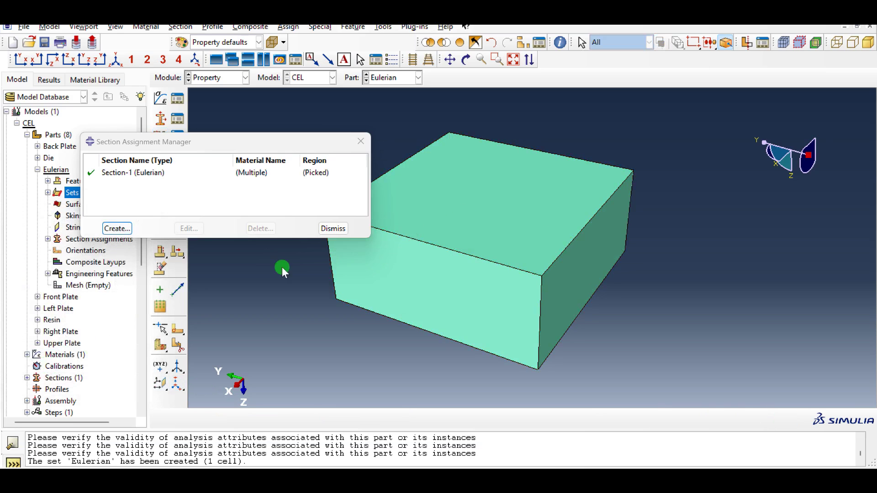
{"action": "left_click", "coordinate": [342, 230]}
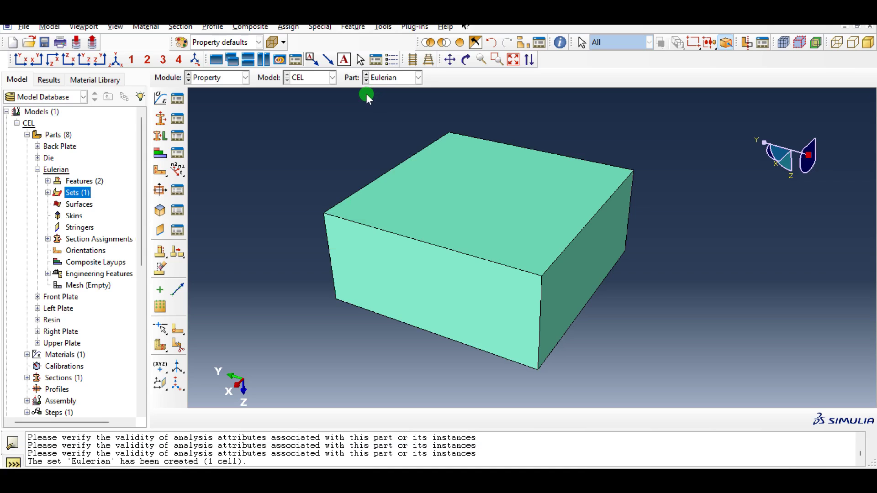
Display the Resin part and switch to the Assembly module
{"action": "left_click", "coordinate": [377, 78]}
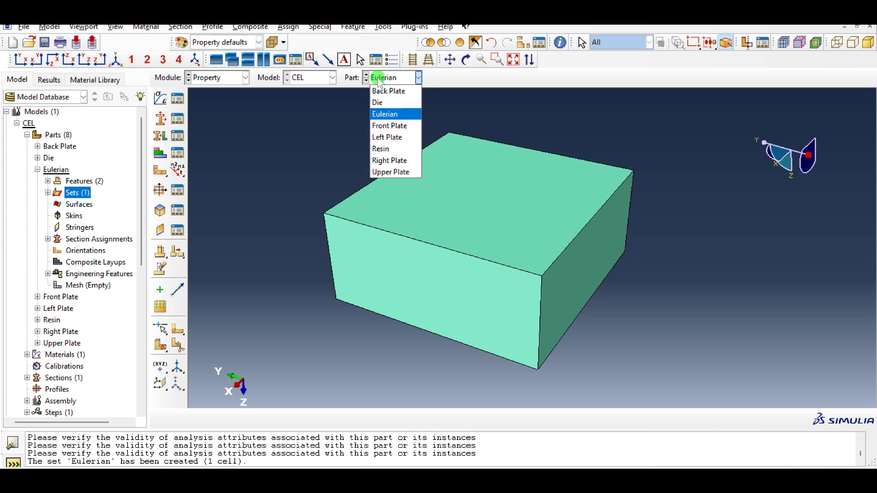
{"action": "left_click", "coordinate": [382, 149]}
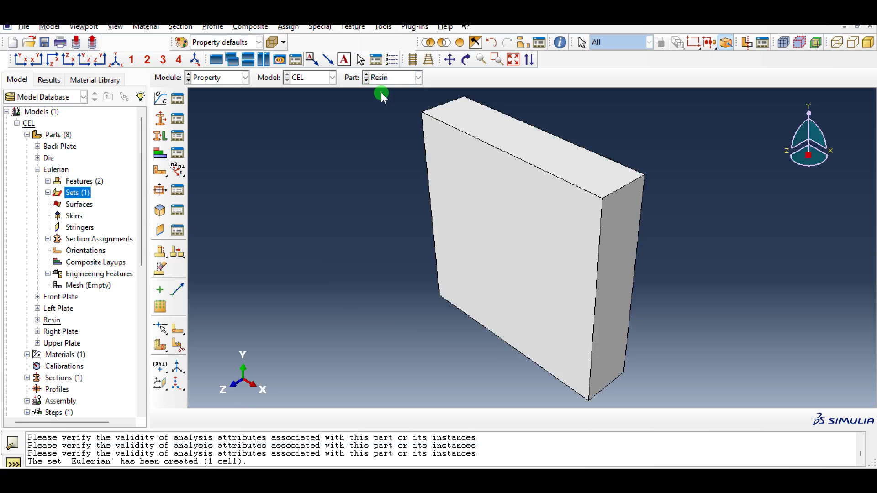
{"action": "left_click", "coordinate": [226, 82]}
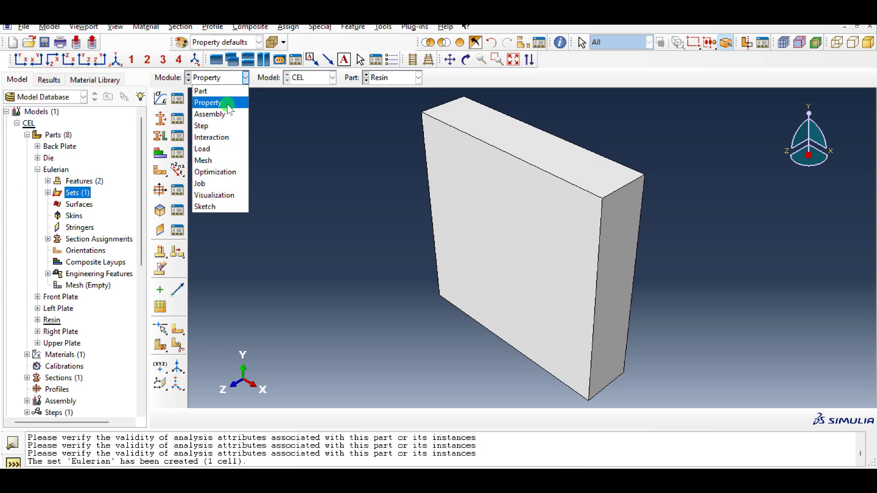
{"action": "left_click", "coordinate": [206, 113]}
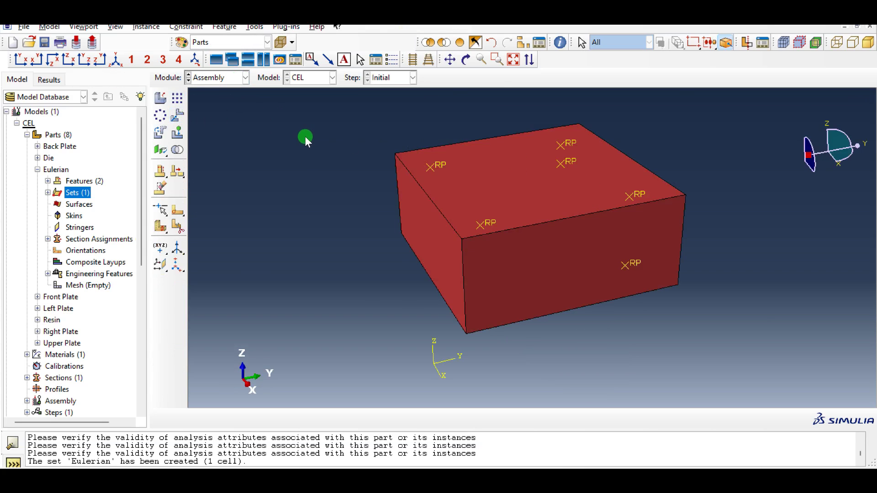
Examine the assembly's interior in wireframe from several angles and return to shaded display
{"action": "left_click", "coordinate": [523, 42]}
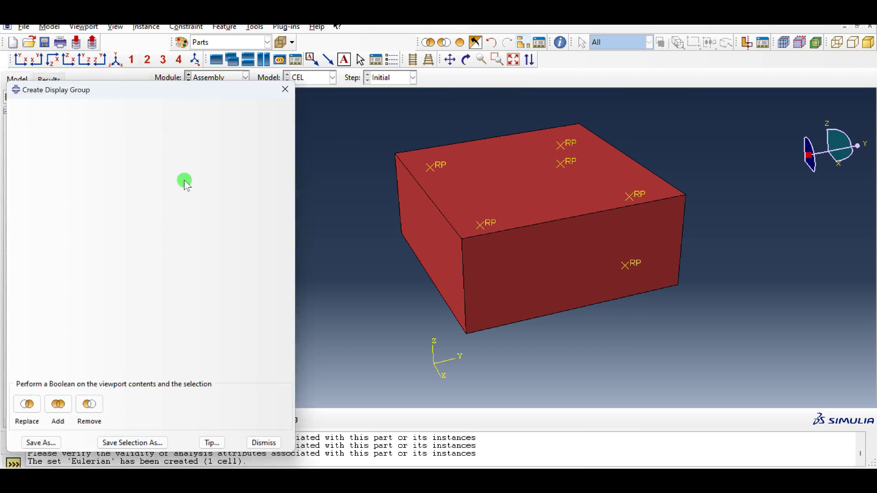
{"action": "left_click", "coordinate": [290, 91]}
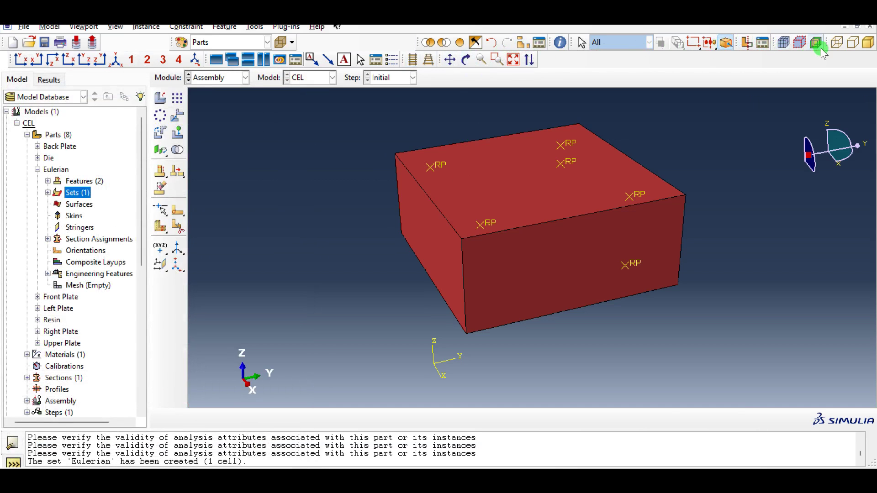
{"action": "left_click", "coordinate": [836, 43]}
{"action": "mouse_move", "coordinate": [555, 264]}
{"action": "left_mouse_down", "text": "ctrl+alt"}
{"action": "mouse_move", "coordinate": [550, 241]}
{"action": "mouse_move", "coordinate": [515, 213]}
{"action": "mouse_move", "coordinate": [515, 198]}
{"action": "mouse_move", "coordinate": [587, 196]}
{"action": "mouse_move", "coordinate": [599, 246]}
{"action": "mouse_move", "coordinate": [584, 255]}
{"action": "left_mouse_up", "text": "ctrl+alt"}
{"action": "scroll", "coordinate": [584, 255], "scroll_direction": "down", "scroll_amount": 1}
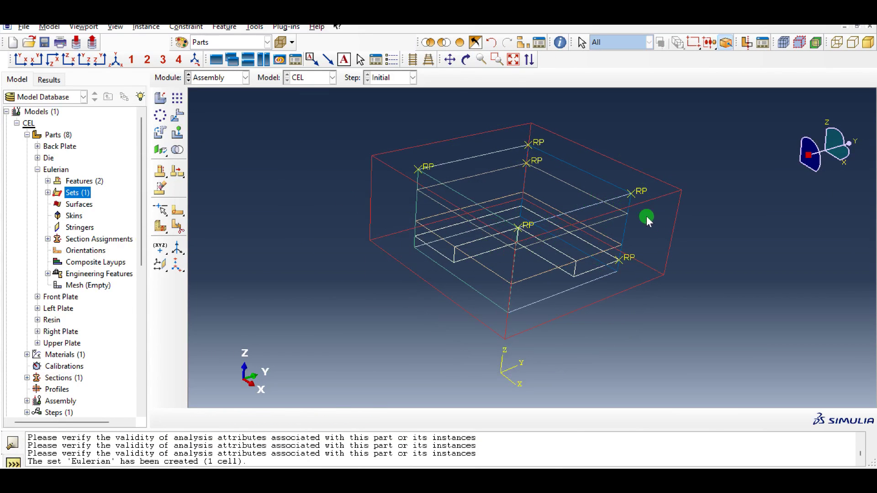
{"action": "left_click_drag", "start_coordinate": [662, 229], "coordinate": [435, 251], "text": "ctrl+alt"}
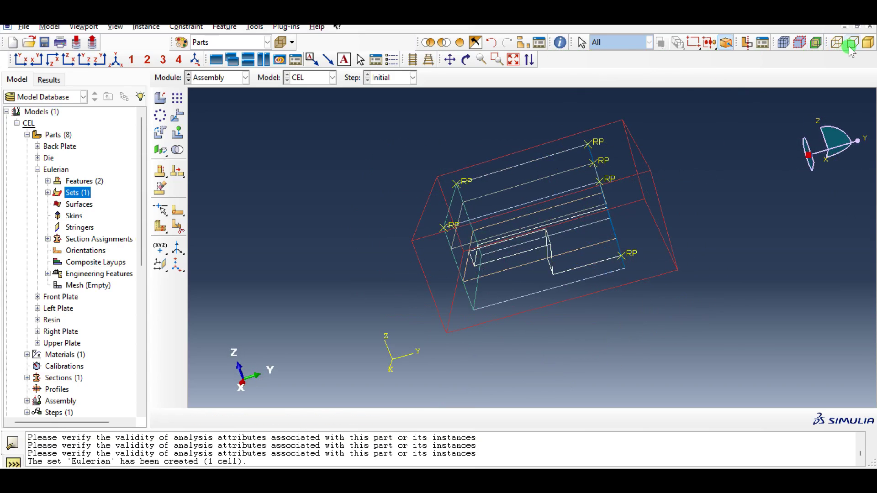
{"action": "left_click", "coordinate": [868, 42]}
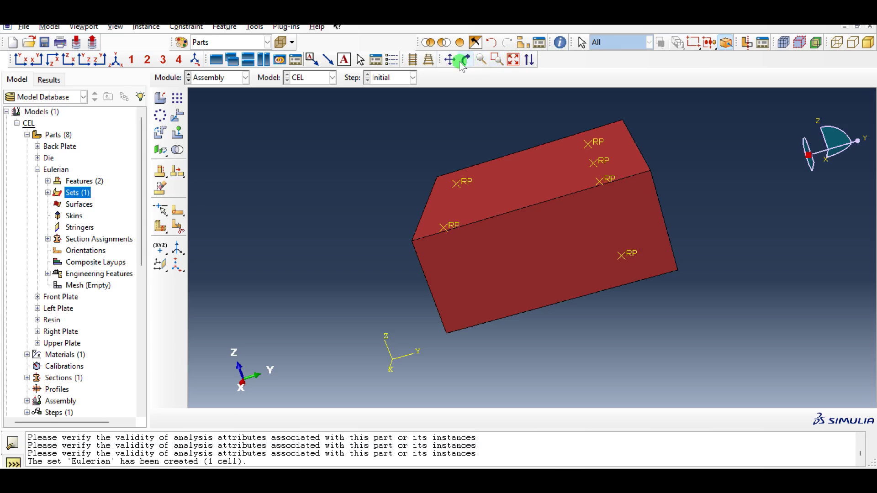
Remove the Eulerian-1 instance from the display group and examine the plates and resin from several angles
{"action": "left_click", "coordinate": [523, 42]}
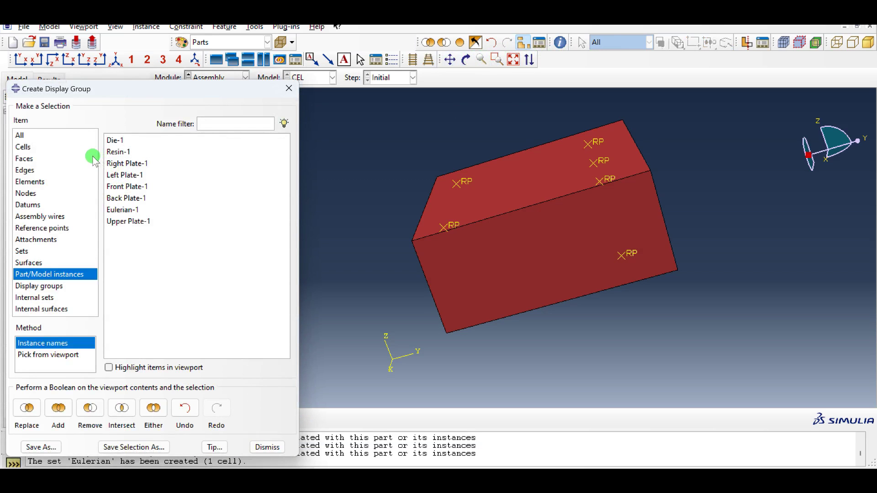
{"action": "left_click", "coordinate": [119, 210]}
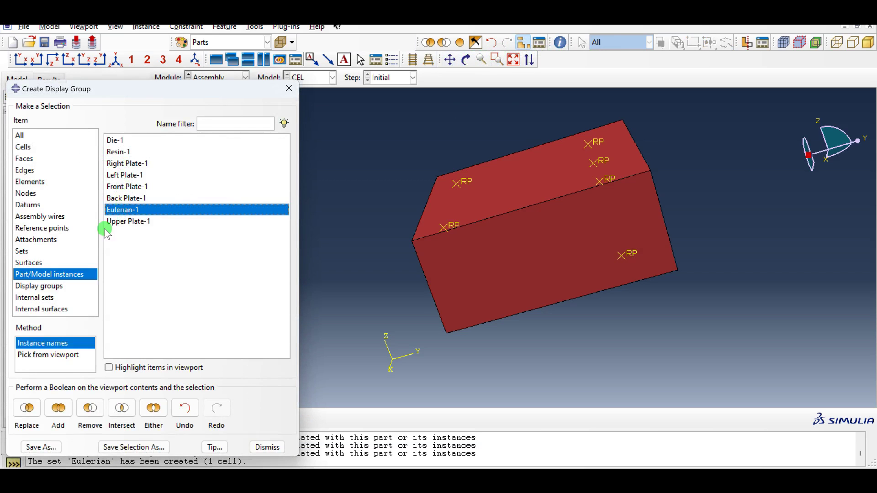
{"action": "left_click", "coordinate": [90, 408]}
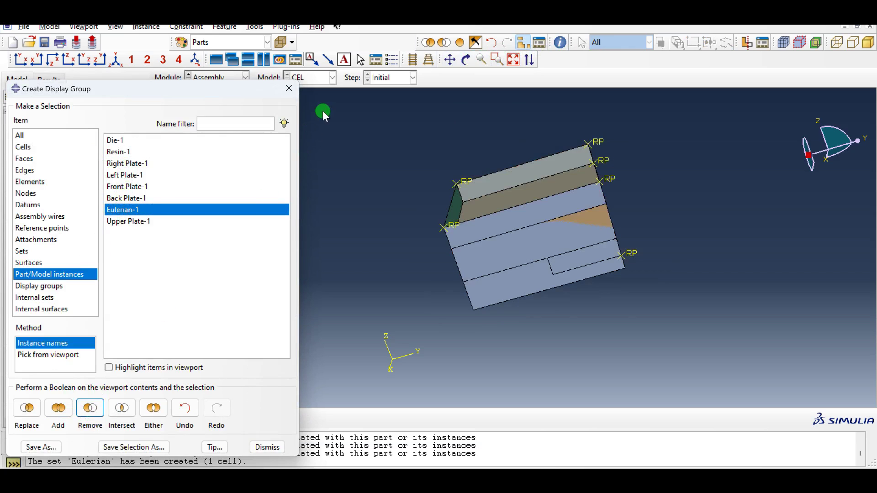
{"action": "left_click", "coordinate": [289, 89]}
{"action": "mouse_move", "coordinate": [556, 198]}
{"action": "left_mouse_down", "text": "ctrl+alt"}
{"action": "mouse_move", "coordinate": [503, 205]}
{"action": "mouse_move", "coordinate": [446, 240]}
{"action": "mouse_move", "coordinate": [549, 230]}
{"action": "mouse_move", "coordinate": [573, 211]}
{"action": "mouse_move", "coordinate": [561, 209]}
{"action": "left_mouse_up", "text": "ctrl+alt"}
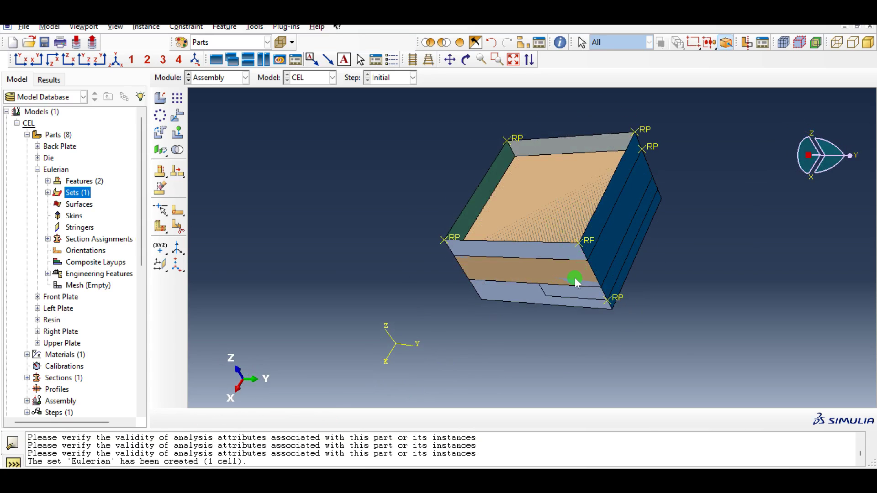
{"action": "left_click_drag", "start_coordinate": [572, 280], "coordinate": [557, 255], "text": "ctrl+alt"}
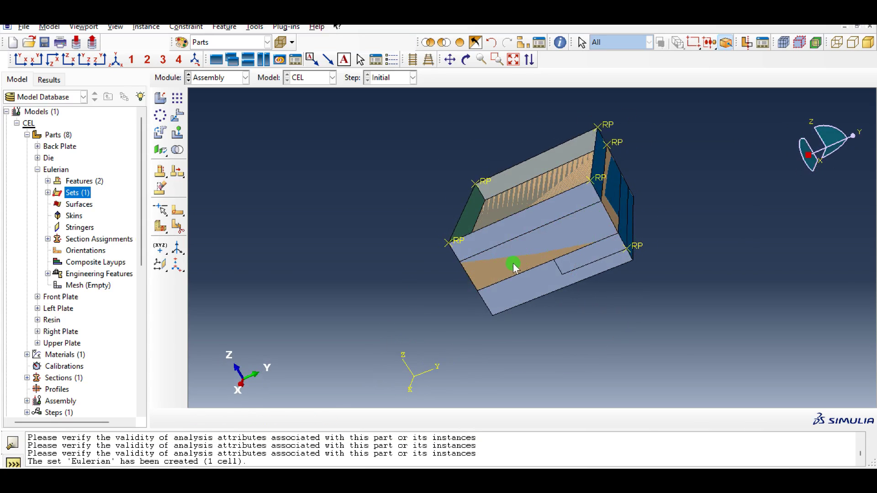
Remove the Right Plate-1 instance from the display to examine the resin and die, and restore all instances
{"action": "left_click", "coordinate": [521, 42]}
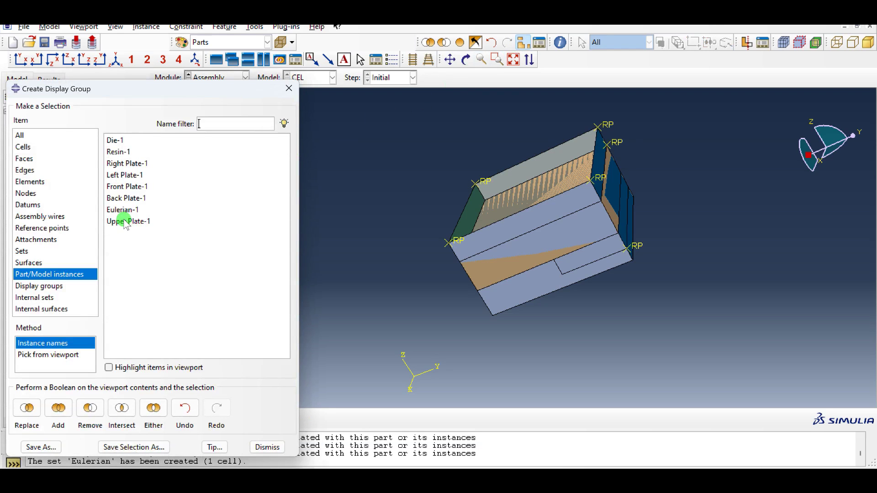
{"action": "left_click", "coordinate": [121, 163]}
{"action": "left_click", "coordinate": [90, 408]}
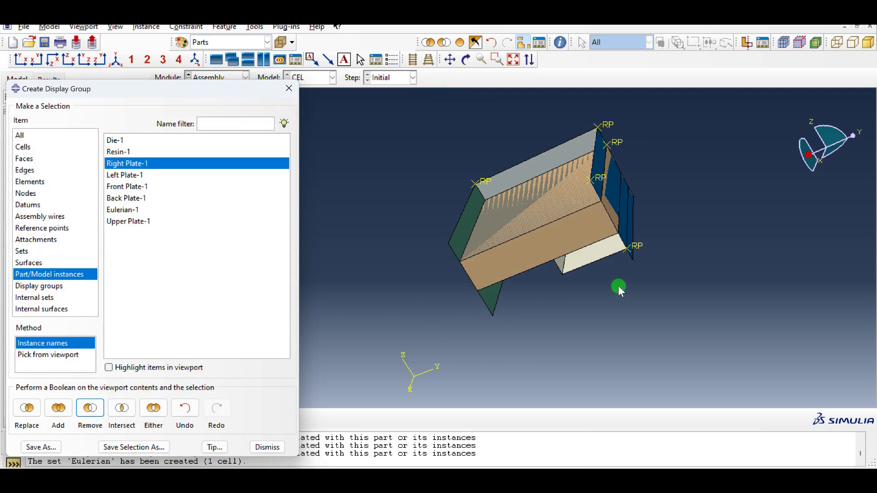
{"action": "left_click_drag", "start_coordinate": [619, 286], "coordinate": [535, 233], "text": "ctrl+alt"}
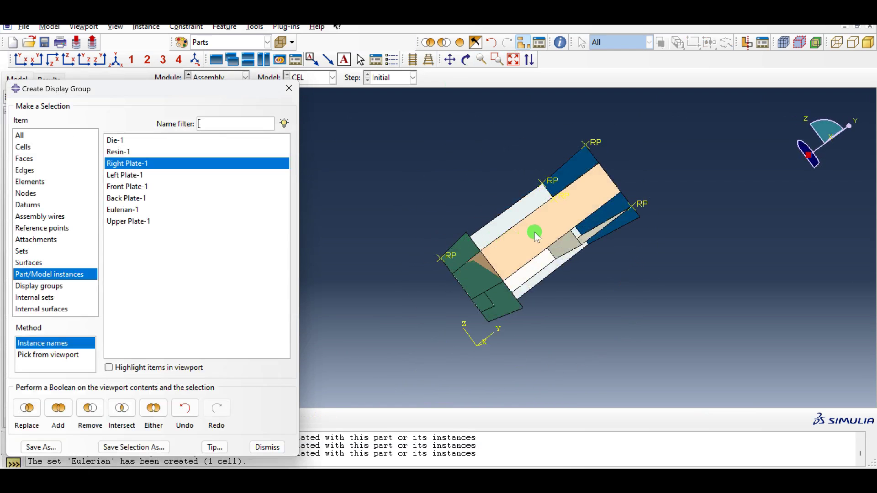
{"action": "left_click", "coordinate": [297, 93]}
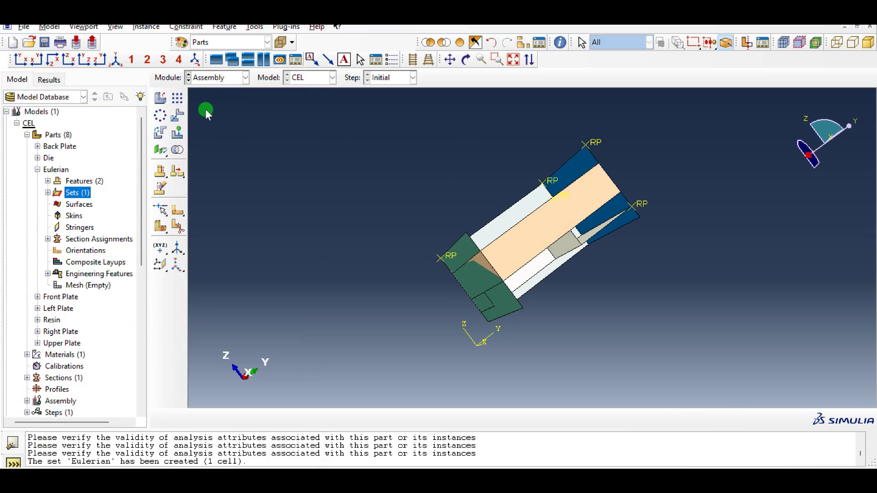
{"action": "left_click", "coordinate": [459, 41]}
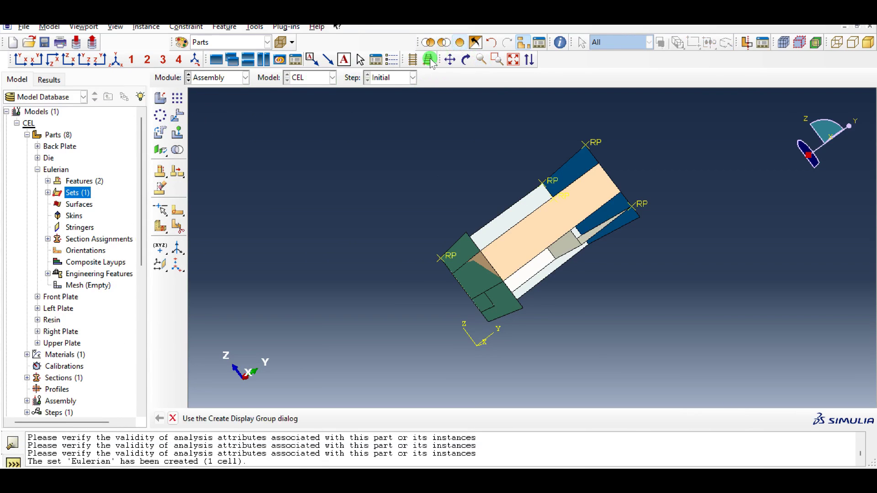
Create a Dynamic, Explicit step after the Initial step in the Step module, with a time period of 0.003
{"action": "scroll", "coordinate": [55, 265], "scroll_direction": "down", "scroll_amount": 3}
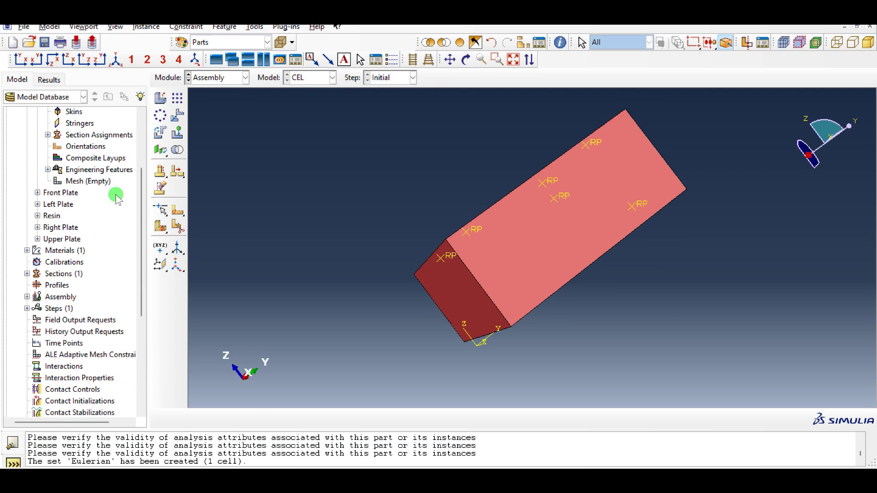
{"action": "scroll", "coordinate": [102, 267], "scroll_direction": "down", "scroll_amount": 1}
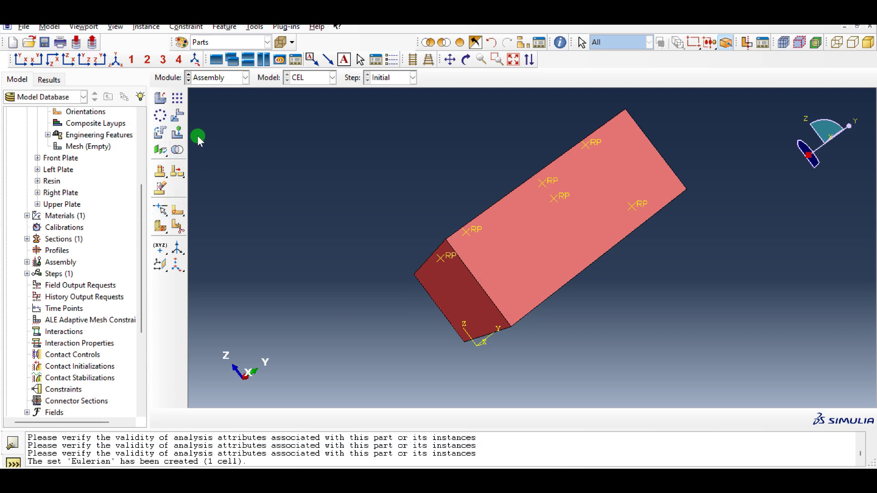
{"action": "left_click", "coordinate": [234, 79]}
{"action": "left_click", "coordinate": [219, 119]}
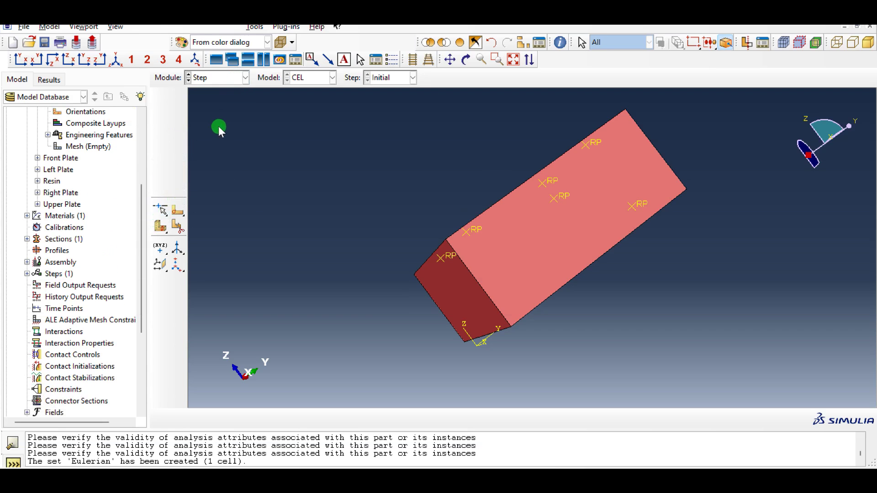
{"action": "left_click", "coordinate": [178, 100]}
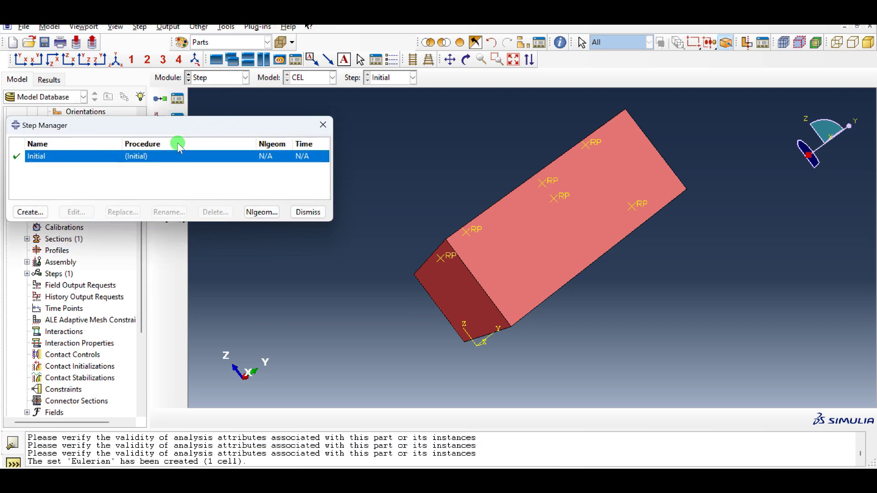
{"action": "left_click", "coordinate": [28, 212]}
{"action": "scroll", "coordinate": [54, 331], "scroll_direction": "up", "scroll_amount": 1}
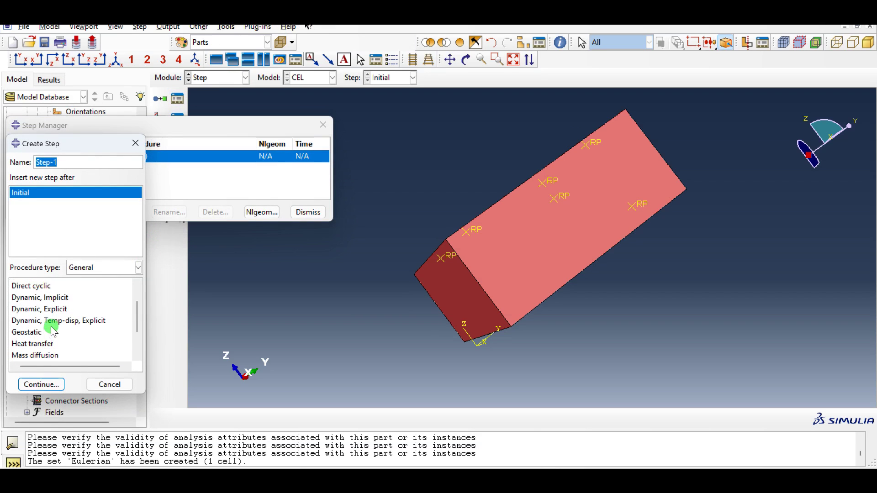
{"action": "left_click", "coordinate": [51, 309]}
{"action": "left_click", "coordinate": [41, 384]}
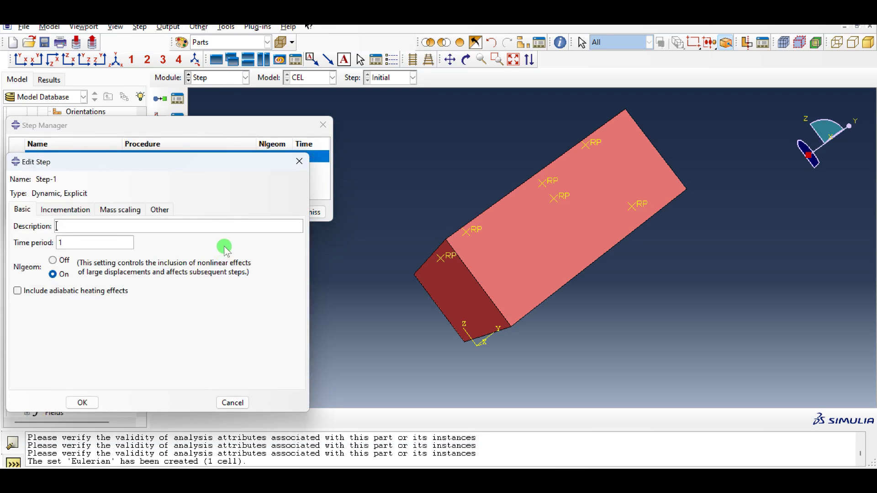
{"action": "double_click", "coordinate": [87, 238]}
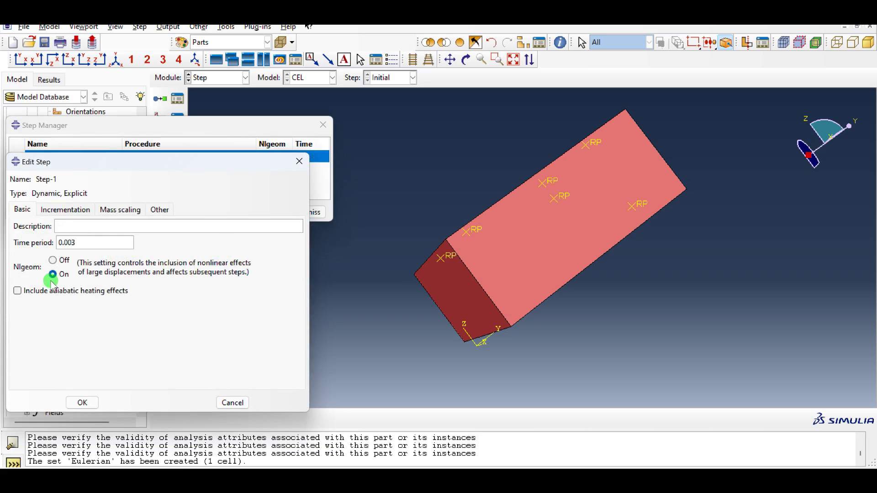
{"action": "left_click", "coordinate": [86, 402]}
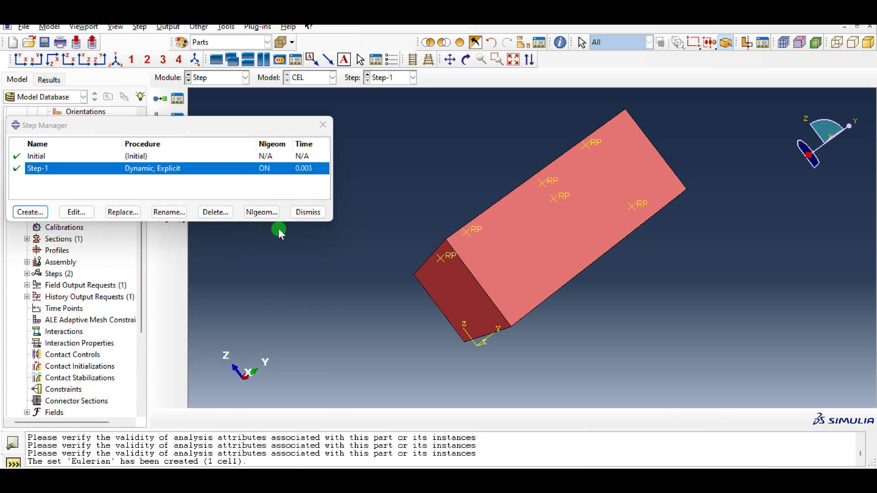
{"action": "left_click", "coordinate": [308, 212]}
Include the EVF void/material volume fraction variable in the F-Output-1 field output request and accept it
{"action": "left_click", "coordinate": [178, 120]}
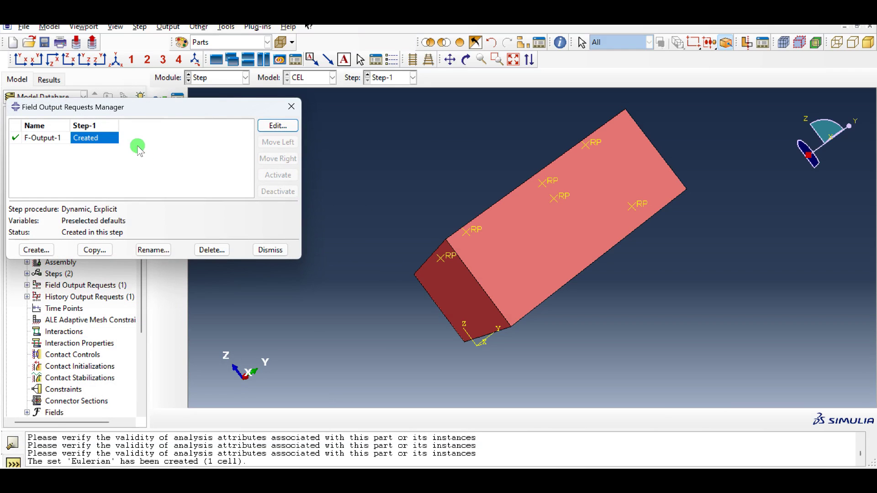
{"action": "left_click", "coordinate": [274, 125]}
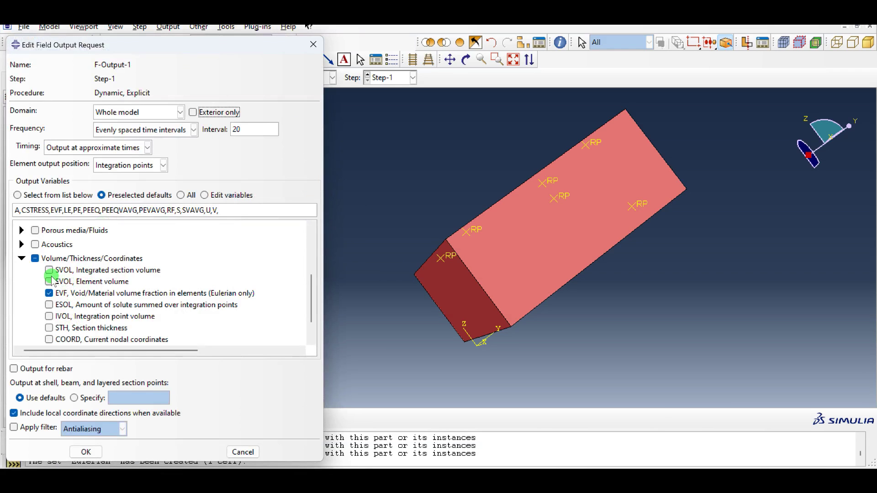
{"action": "left_click", "coordinate": [49, 294]}
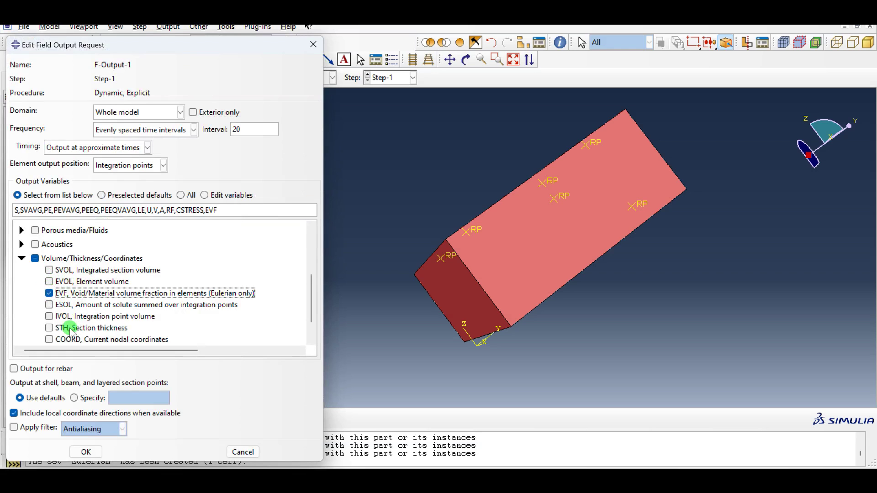
{"action": "left_click", "coordinate": [86, 452]}
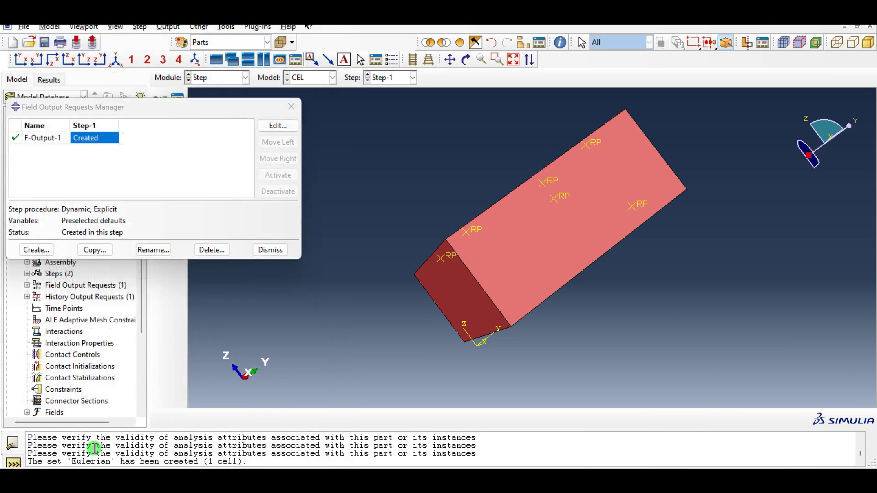
Reopen F-Output-1, open its output interval value for editing, accept the request and close the field output manager
{"action": "left_click", "coordinate": [274, 125]}
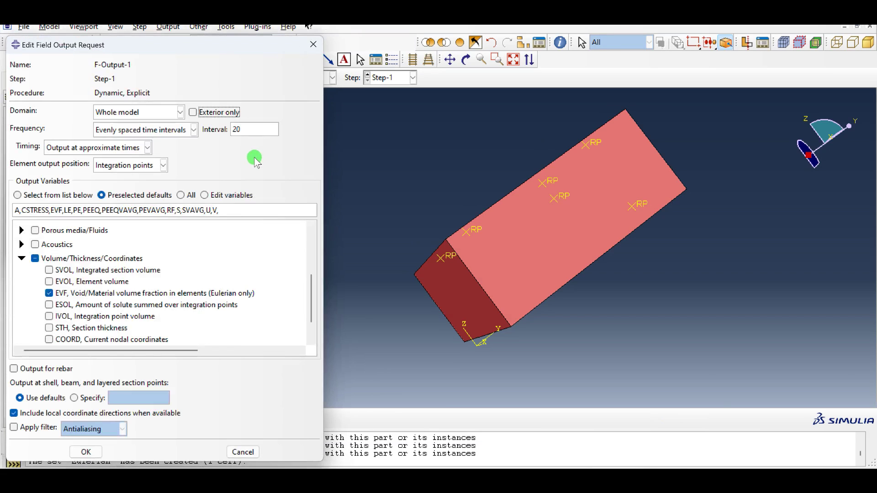
{"action": "double_click", "coordinate": [244, 130]}
{"action": "left_click", "coordinate": [85, 451]}
{"action": "left_click", "coordinate": [269, 250]}
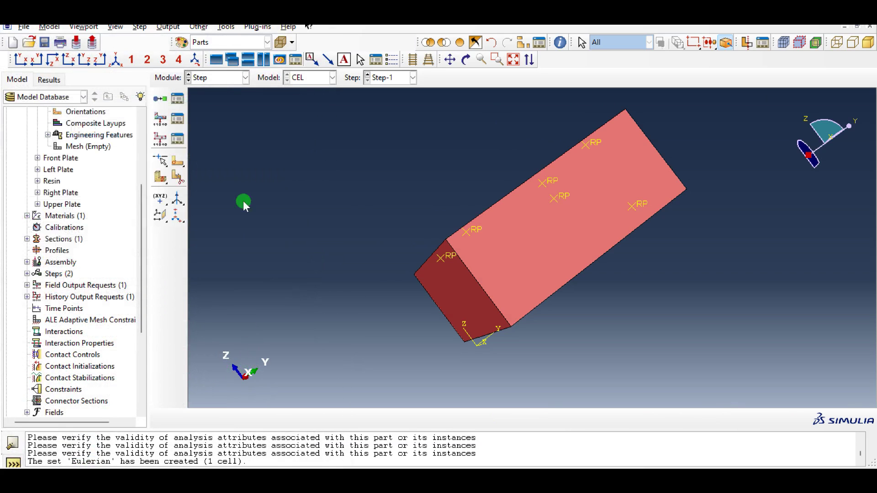
Switch to the Interaction module and create a Contact interaction property named IntProp-1
{"action": "left_click", "coordinate": [214, 78]}
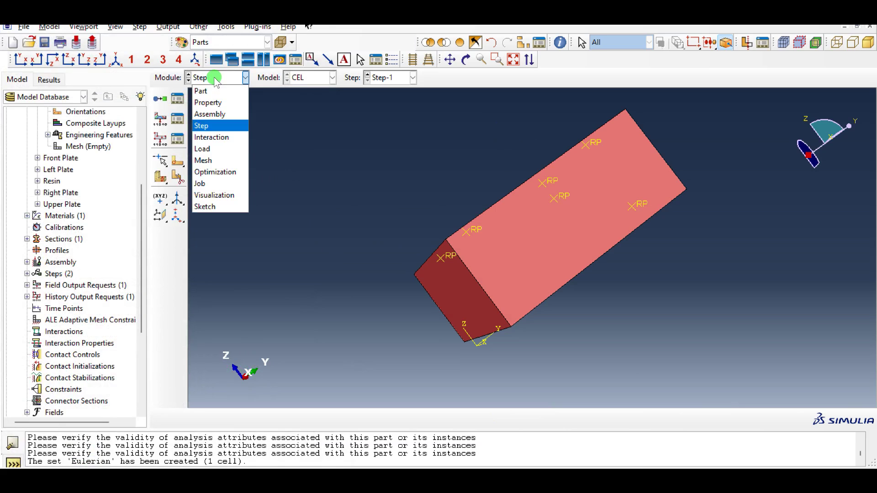
{"action": "left_click", "coordinate": [213, 137]}
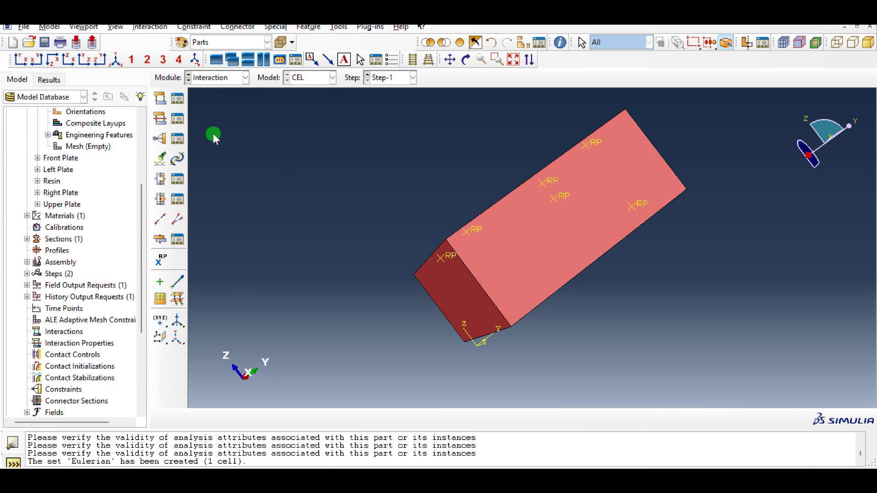
{"action": "left_click", "coordinate": [178, 118]}
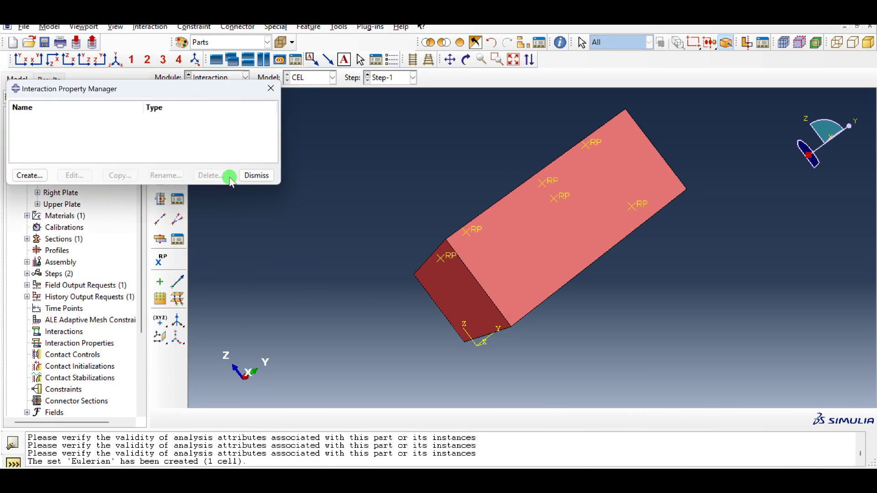
{"action": "left_click", "coordinate": [48, 176]}
{"action": "left_click", "coordinate": [67, 225]}
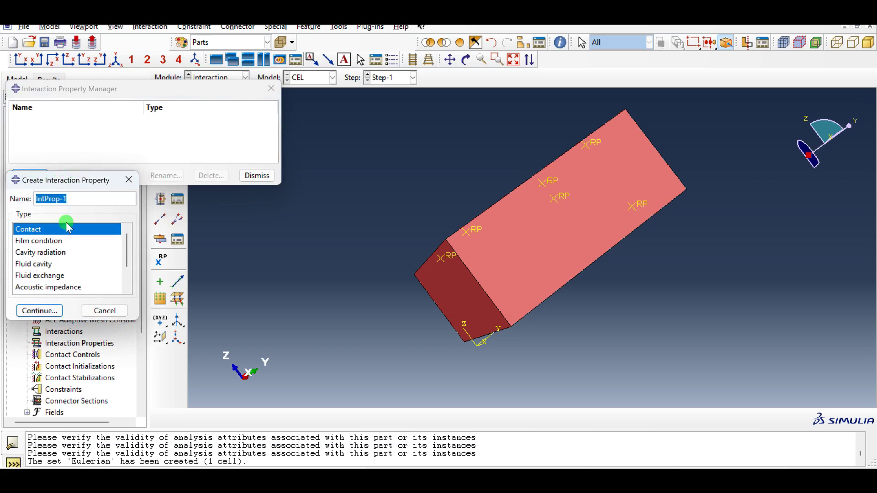
{"action": "left_click", "coordinate": [41, 309]}
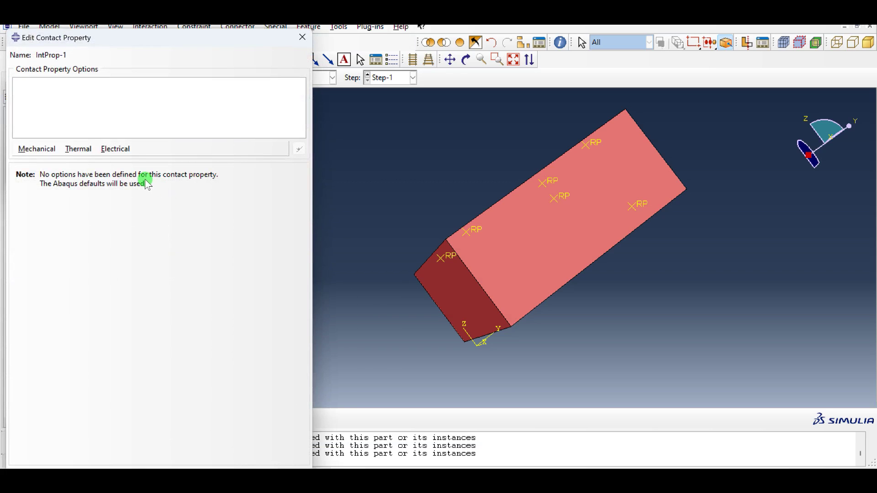
Give IntProp-1 frictionless tangential behavior and "Hard" contact normal behavior with separation allowed, accept it and close the property manager
{"action": "left_click", "coordinate": [36, 147]}
{"action": "left_click", "coordinate": [45, 160]}
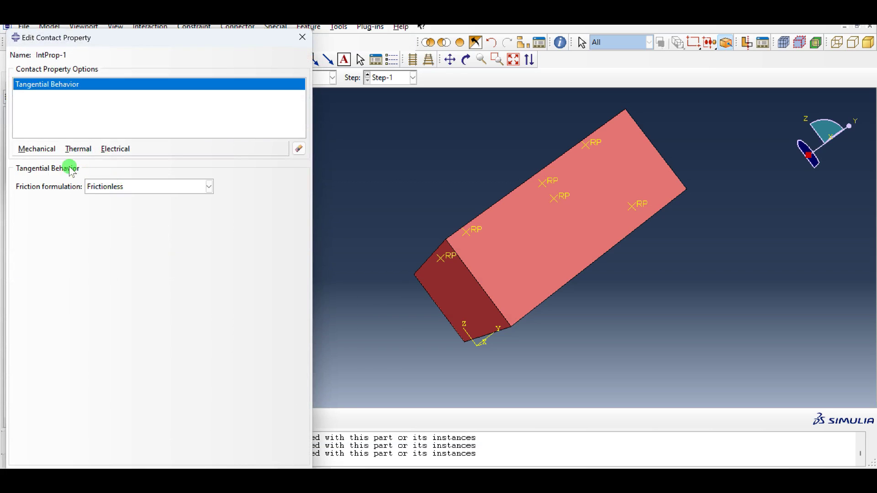
{"action": "left_click", "coordinate": [43, 150]}
{"action": "left_click", "coordinate": [45, 173]}
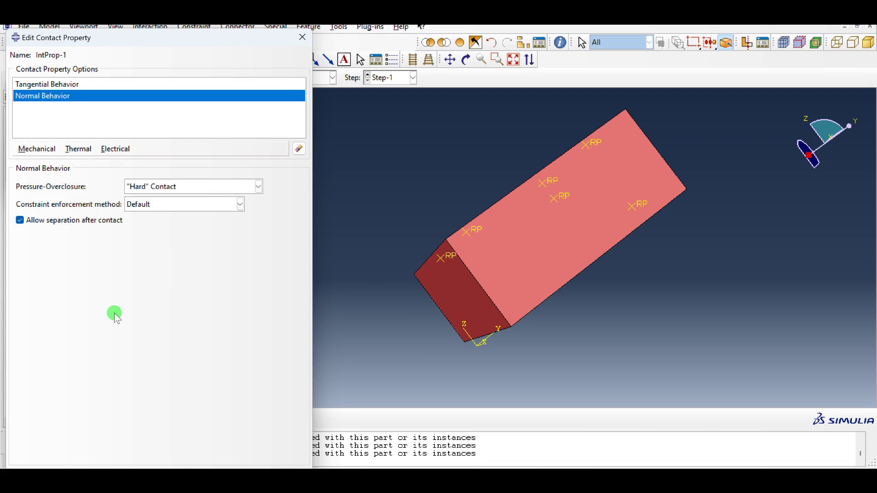
{"action": "left_click_drag", "start_coordinate": [249, 44], "coordinate": [352, 31]}
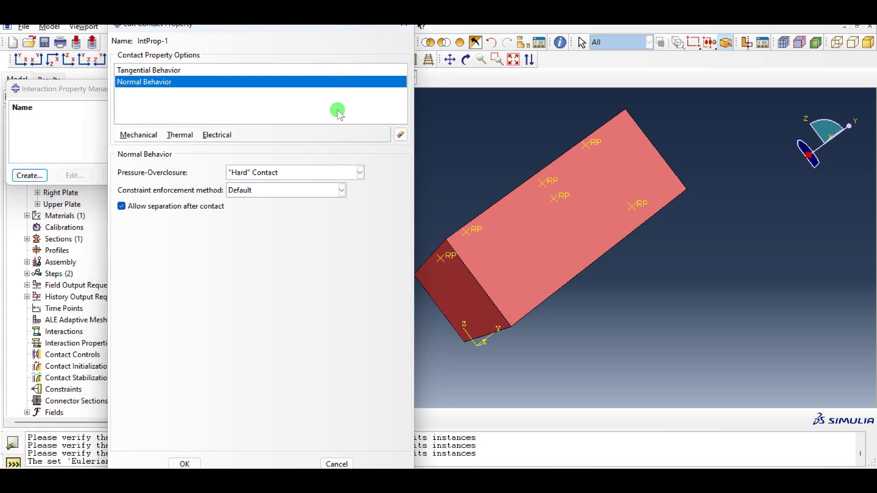
{"action": "left_click", "coordinate": [182, 462]}
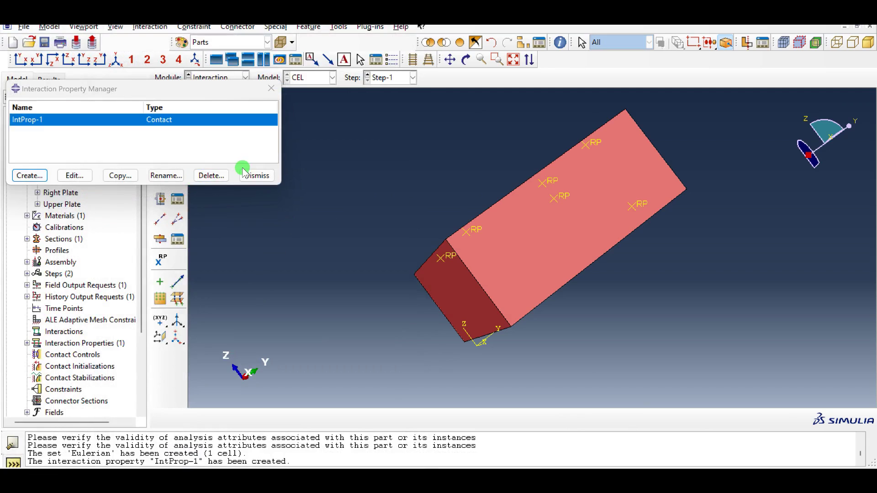
{"action": "left_click", "coordinate": [256, 175]}
Create a General contact (Explicit) interaction named Int-1 in the Initial step, covering all with self, with IntProp-1 as the global property
{"action": "left_click", "coordinate": [177, 97]}
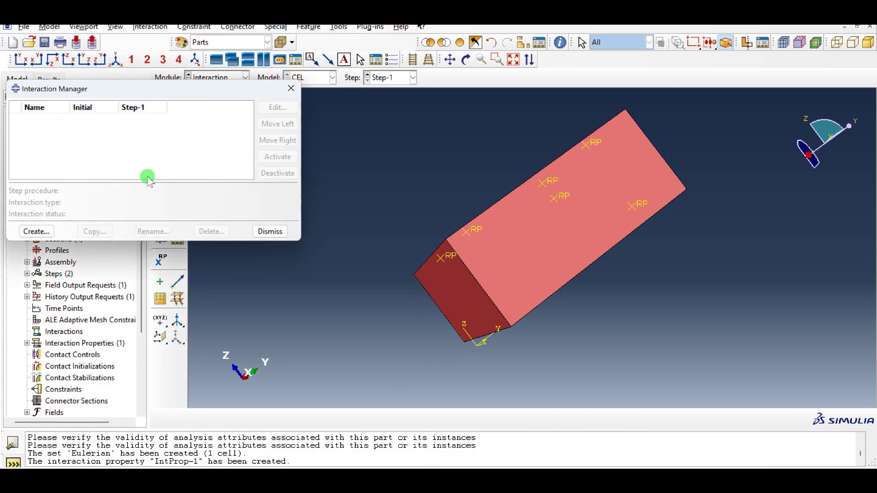
{"action": "left_click", "coordinate": [31, 231]}
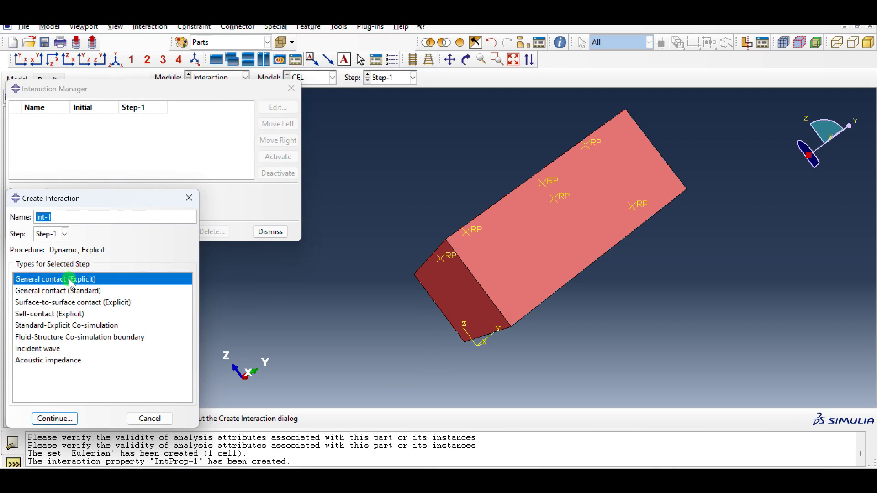
{"action": "left_click", "coordinate": [64, 234]}
{"action": "left_click", "coordinate": [48, 243]}
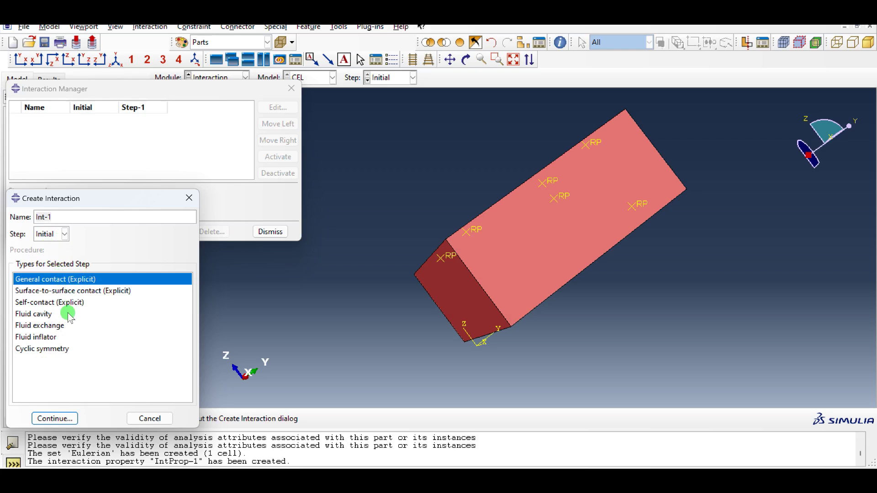
{"action": "left_click", "coordinate": [68, 418]}
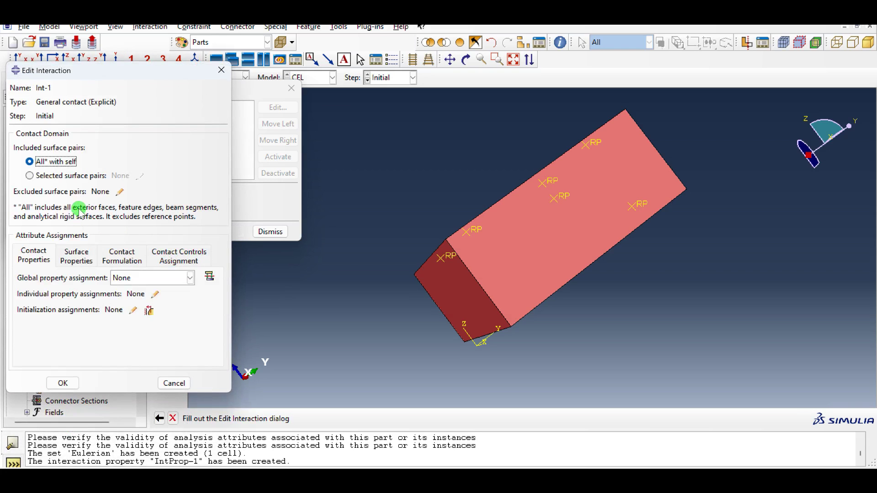
{"action": "left_click", "coordinate": [171, 280]}
{"action": "left_click", "coordinate": [151, 304]}
{"action": "left_click", "coordinate": [158, 281]}
{"action": "left_click", "coordinate": [142, 295]}
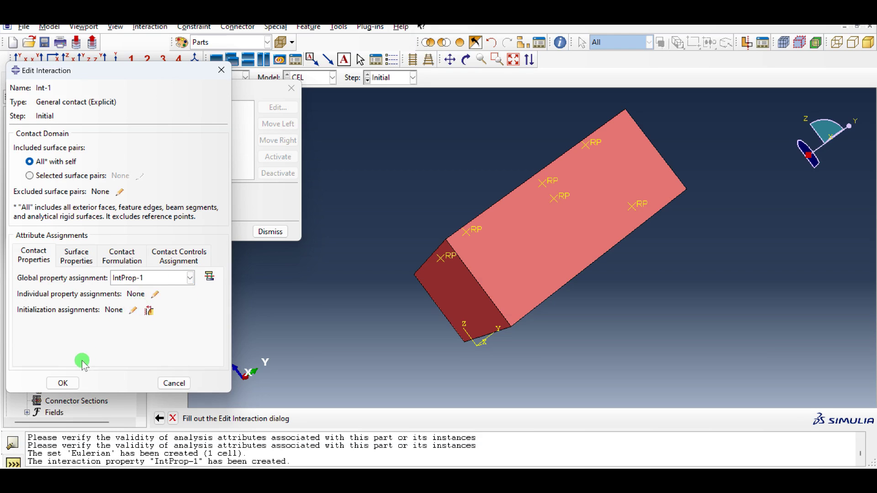
{"action": "left_click", "coordinate": [62, 382]}
{"action": "left_click", "coordinate": [270, 232]}
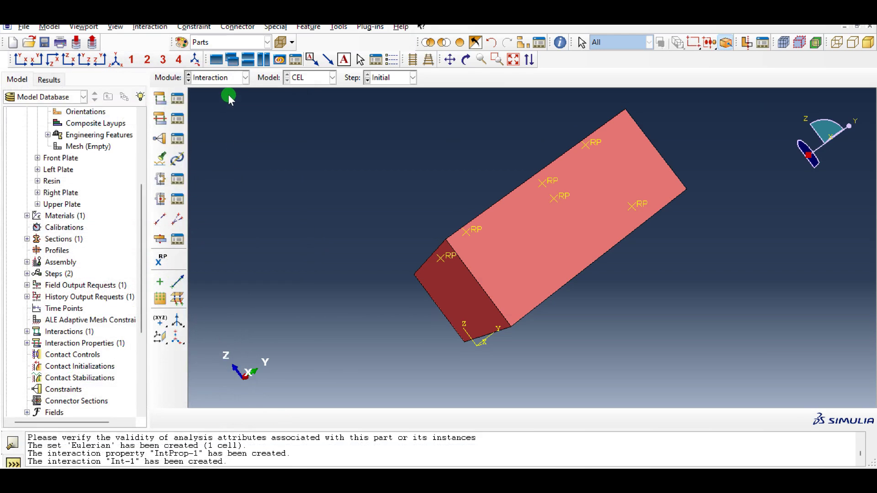
Try to apply the discrete field Volume Fraction Tool to the Eulerian part instance
{"action": "left_click", "coordinate": [339, 28]}
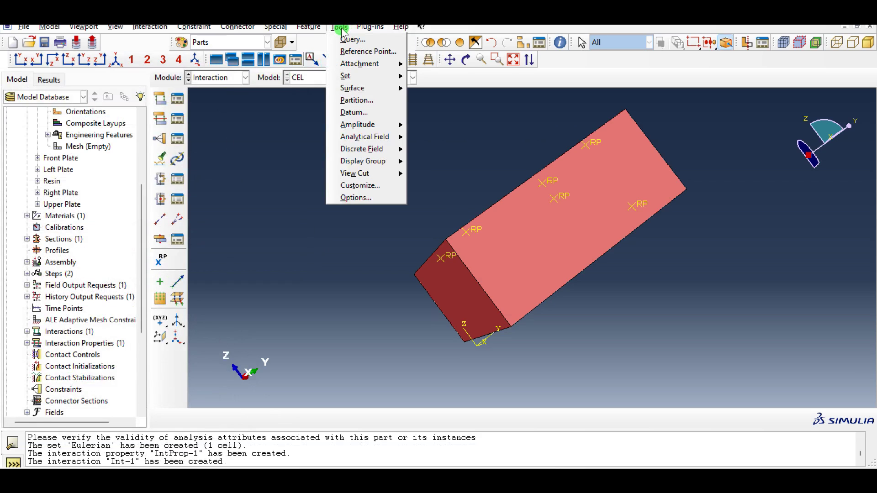
{"action": "left_click", "coordinate": [365, 138]}
{"action": "mouse_move", "coordinate": [361, 124]}
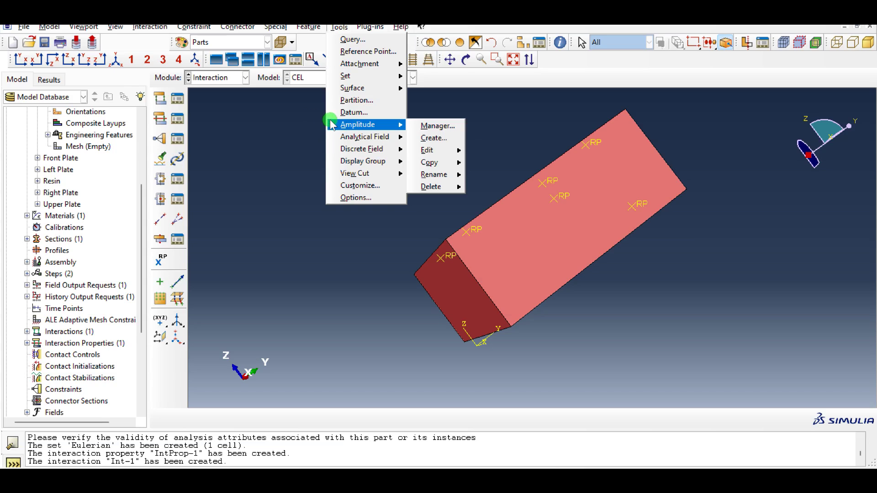
{"action": "mouse_move", "coordinate": [361, 142]}
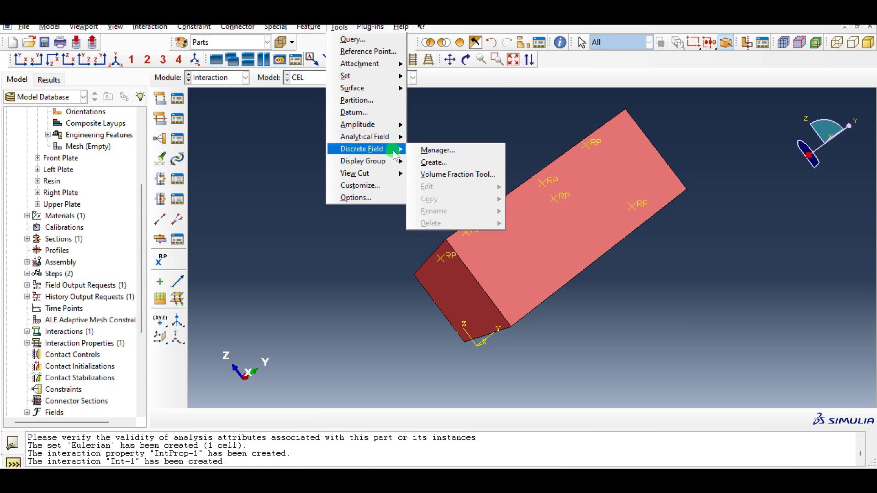
{"action": "left_click", "coordinate": [434, 174]}
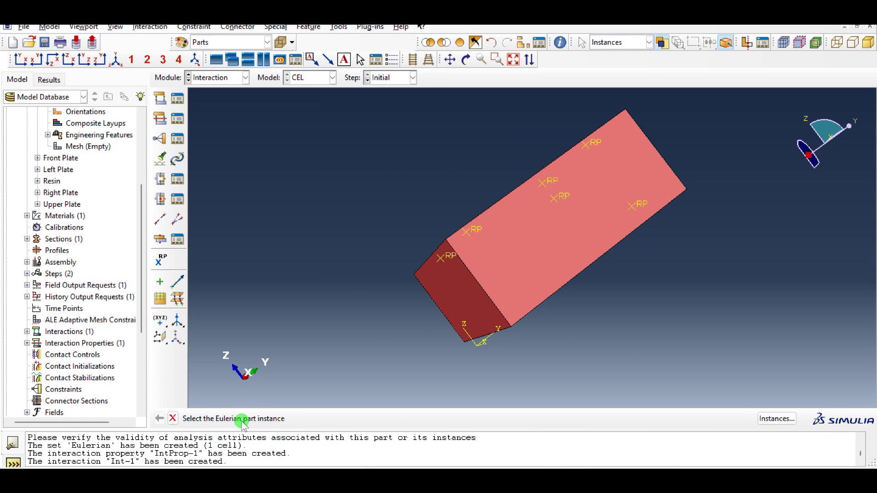
{"action": "left_click", "coordinate": [550, 235]}
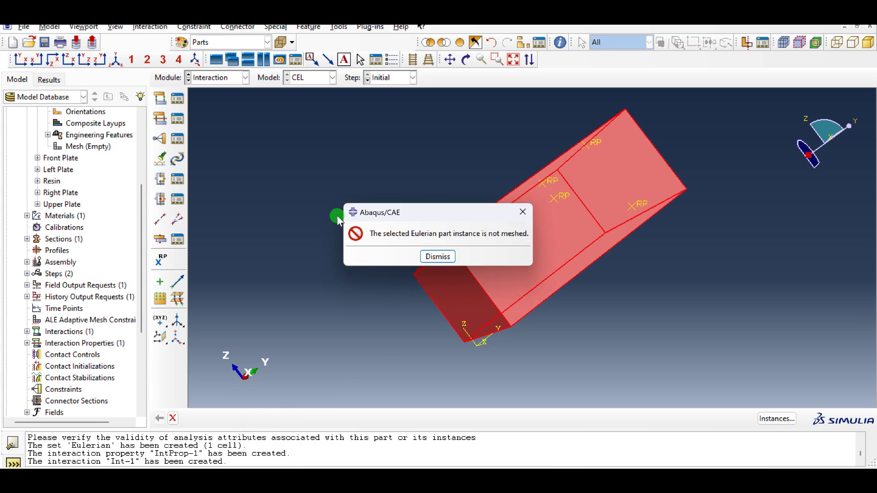
{"action": "left_click", "coordinate": [438, 257]}
Switch to the Mesh module and seed the Resin part with an approximate global size of 0.007
{"action": "left_click", "coordinate": [228, 78]}
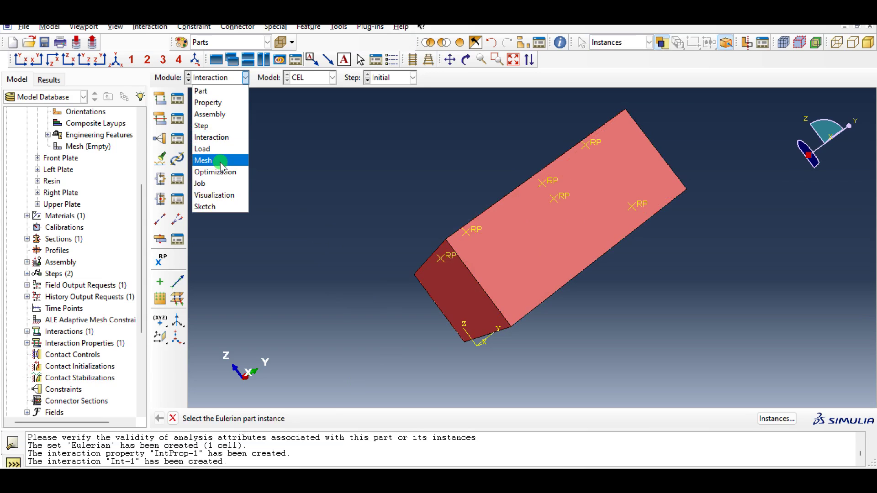
{"action": "left_click", "coordinate": [220, 161]}
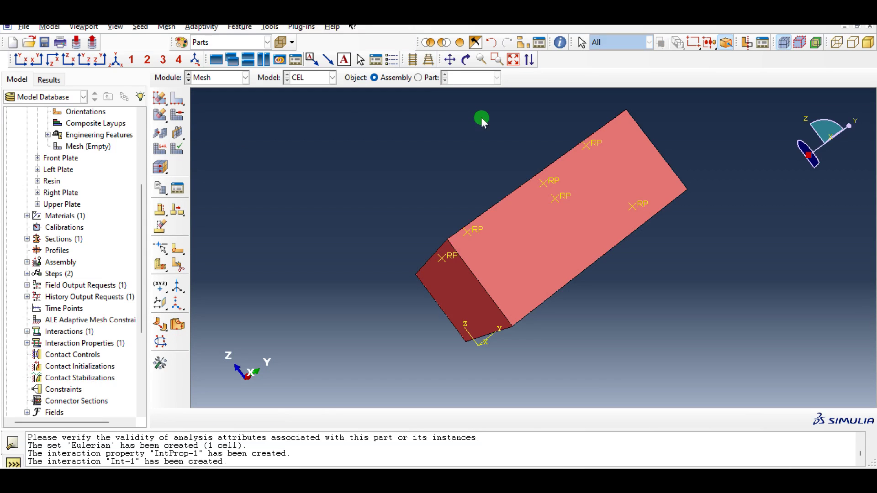
{"action": "left_click", "coordinate": [429, 77]}
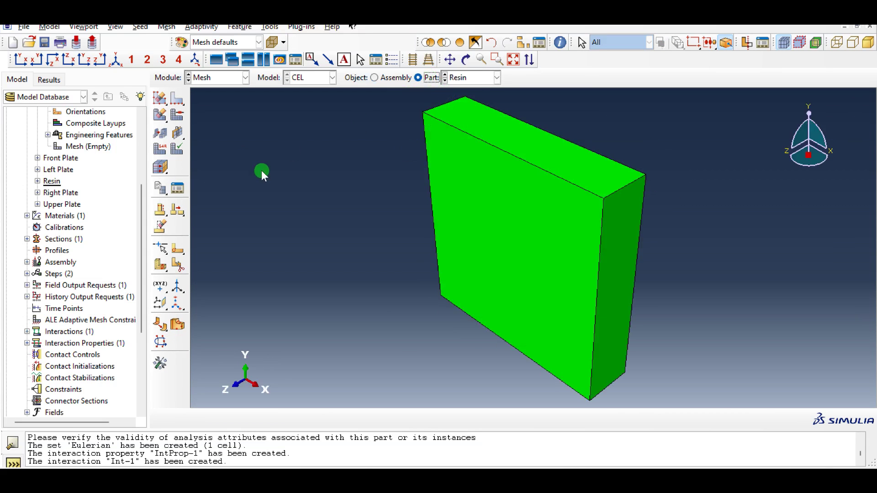
{"action": "left_click", "coordinate": [158, 98]}
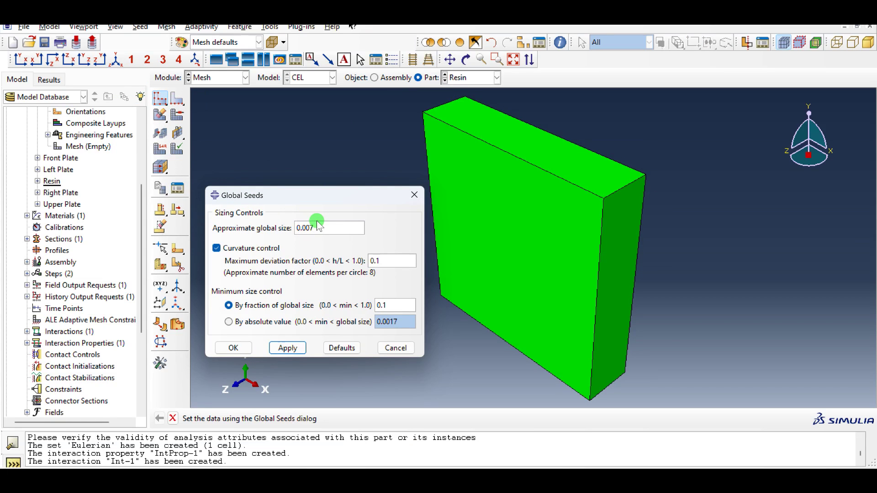
{"action": "left_click", "coordinate": [231, 348]}
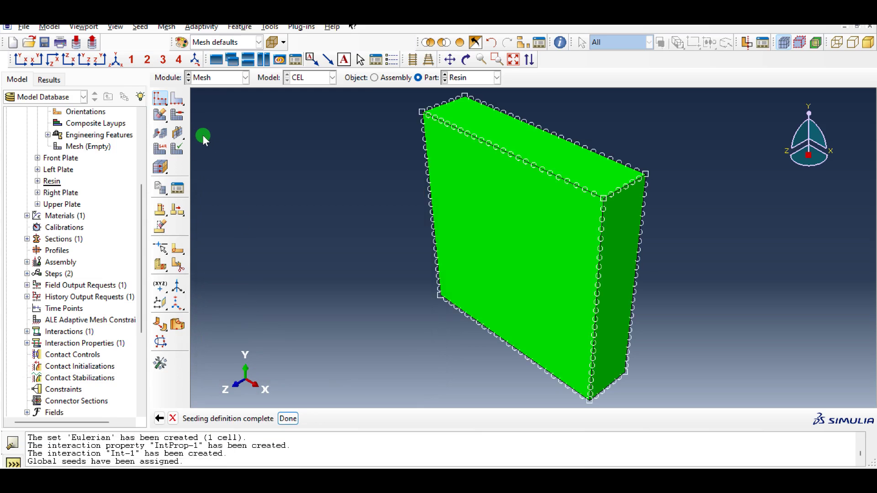
Set the Resin part's mesh controls to structured Hex and its element type to linear Explicit 3D Stress with reduced integration
{"action": "left_click", "coordinate": [177, 117]}
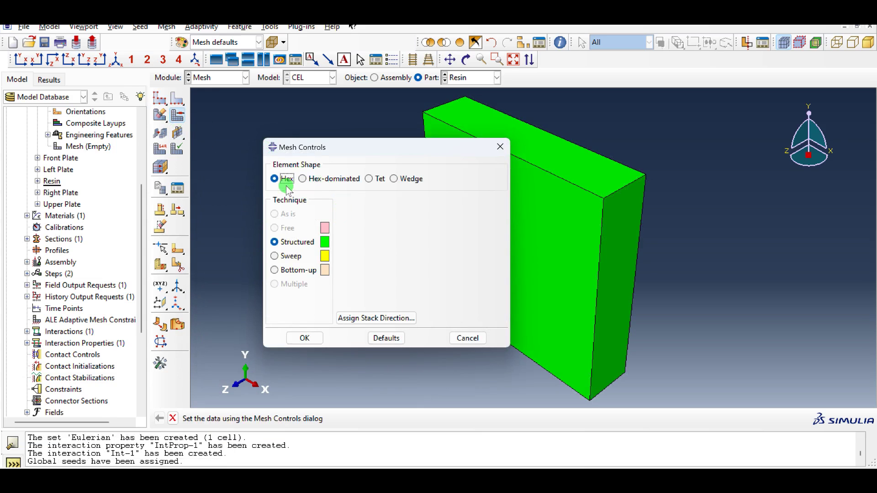
{"action": "left_click", "coordinate": [304, 338]}
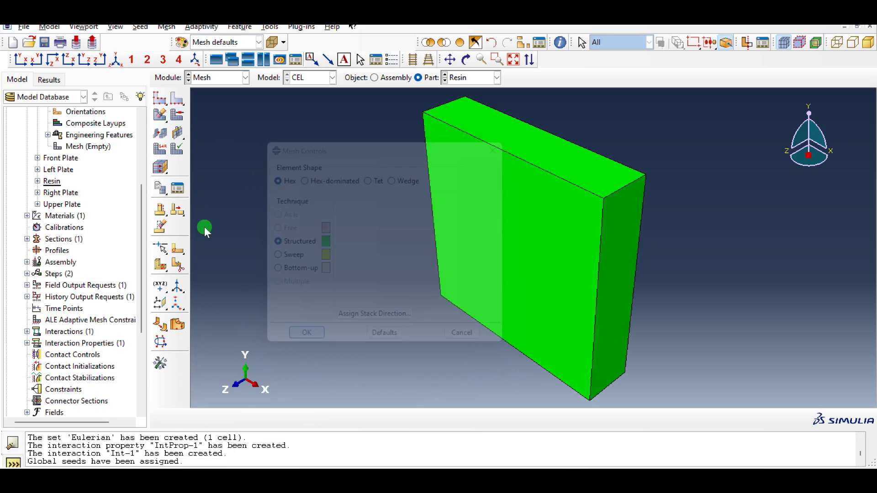
{"action": "left_click", "coordinate": [162, 149]}
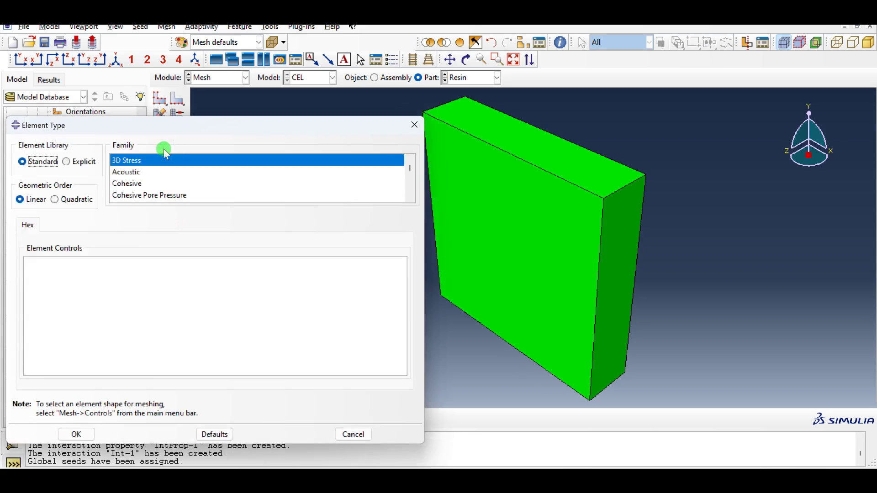
{"action": "left_click", "coordinate": [65, 162]}
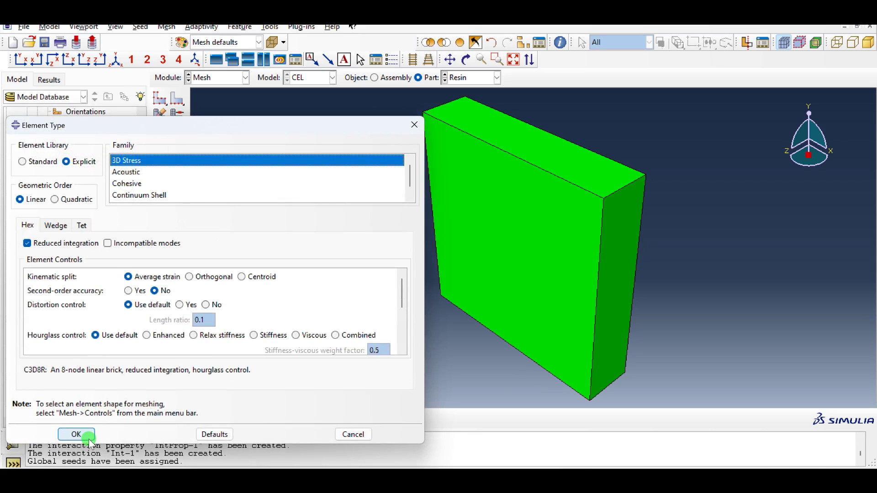
{"action": "left_click", "coordinate": [88, 438]}
Generate the mesh on the Resin part
{"action": "left_click", "coordinate": [160, 115]}
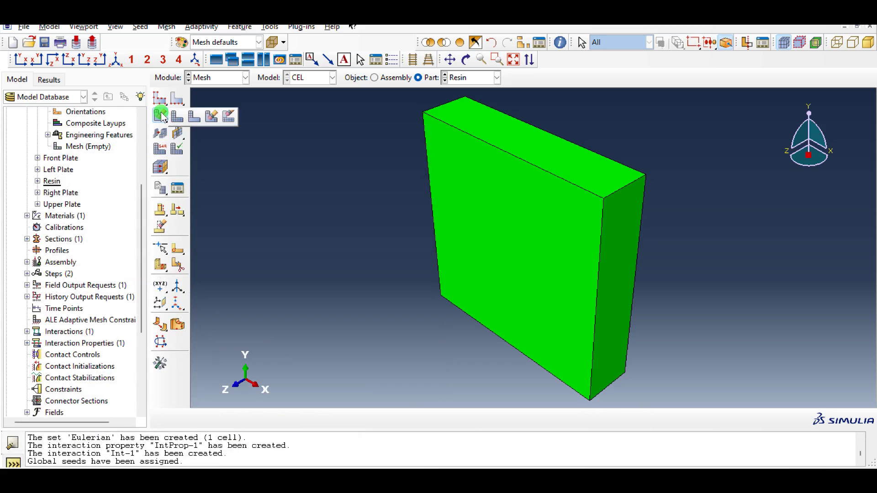
{"action": "left_click", "coordinate": [163, 116]}
{"action": "middle_click", "coordinate": [251, 175]}
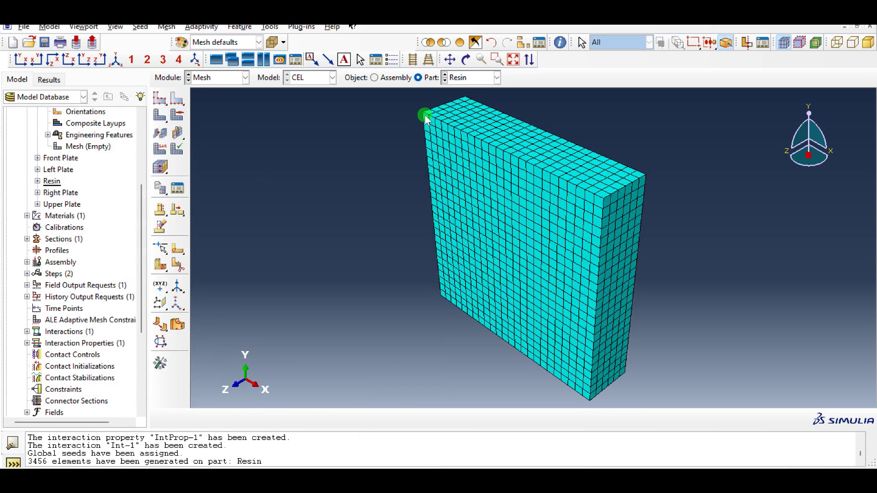
Reseed the Resin part with an approximate global size of 0.005 and mesh it again
{"action": "left_click", "coordinate": [161, 97]}
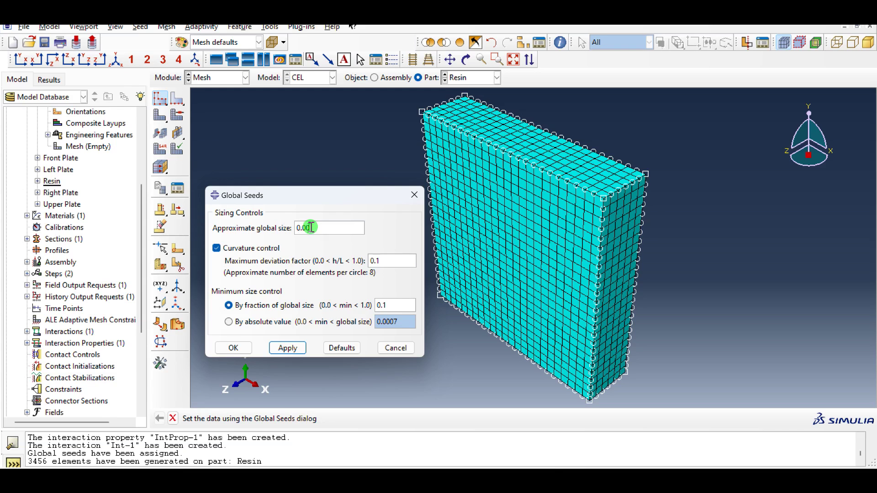
{"action": "left_click", "coordinate": [233, 348]}
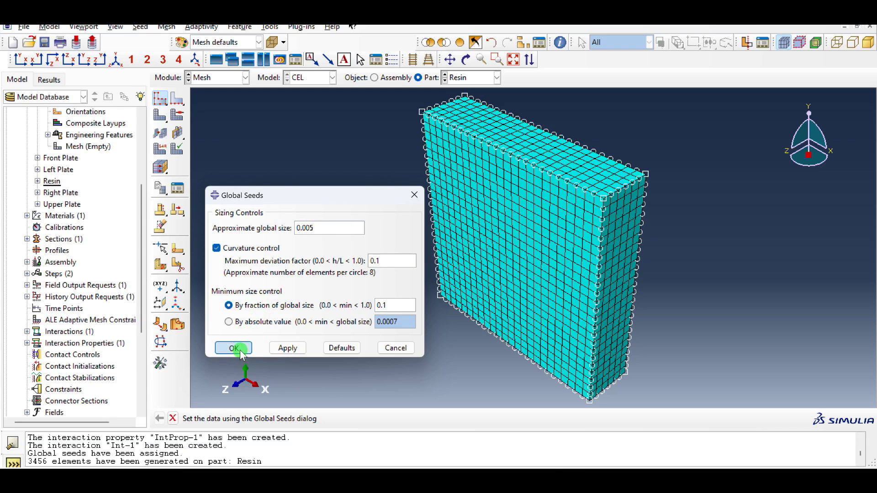
{"action": "left_click", "coordinate": [72, 281]}
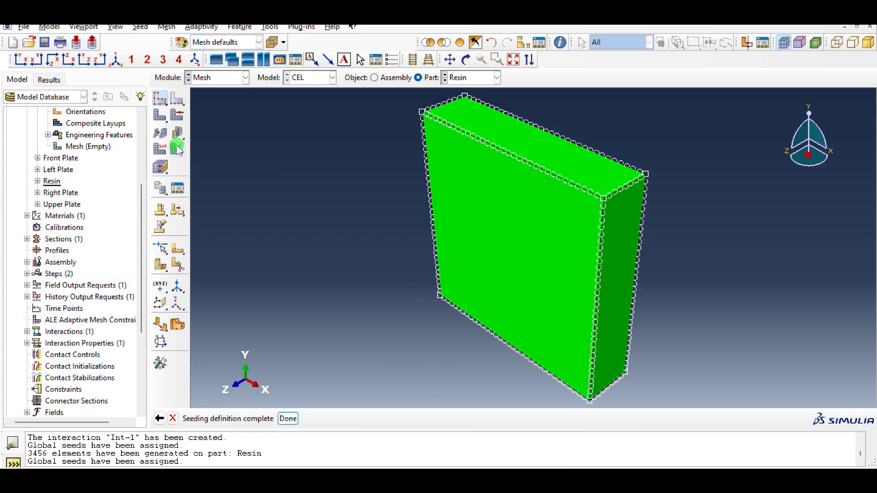
{"action": "left_click", "coordinate": [160, 115]}
{"action": "middle_click", "coordinate": [252, 164]}
Switch to the Back Plate part and seed it with an approximate global size of 0.017
{"action": "left_click", "coordinate": [465, 82]}
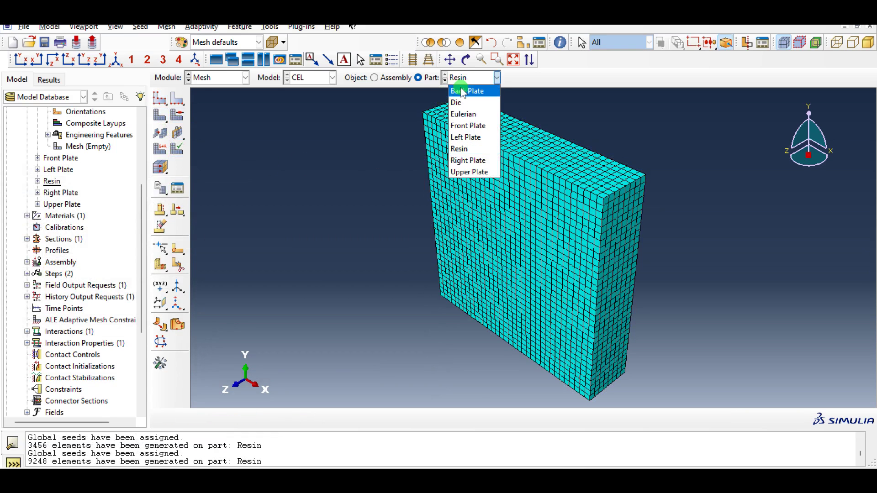
{"action": "left_click", "coordinate": [461, 87]}
{"action": "left_click", "coordinate": [160, 98]}
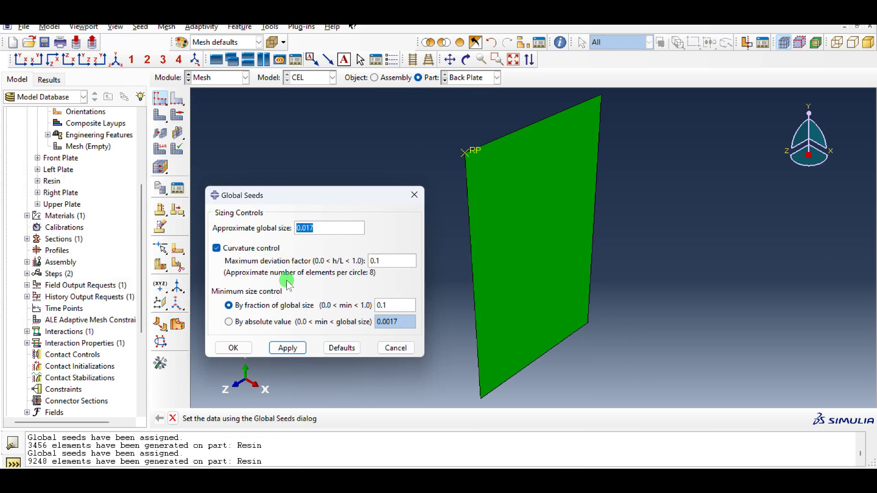
{"action": "left_click", "coordinate": [285, 348]}
{"action": "left_click", "coordinate": [232, 348]}
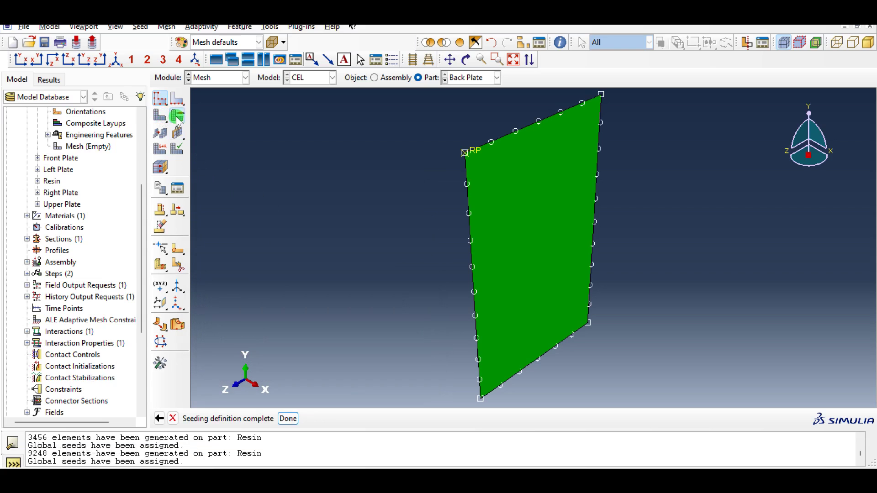
Assign linear Explicit Discrete Rigid elements to the Back Plate, keeping its mesh controls, and generate its mesh
{"action": "left_click", "coordinate": [178, 115]}
{"action": "left_click", "coordinate": [303, 294]}
{"action": "left_click", "coordinate": [177, 210]}
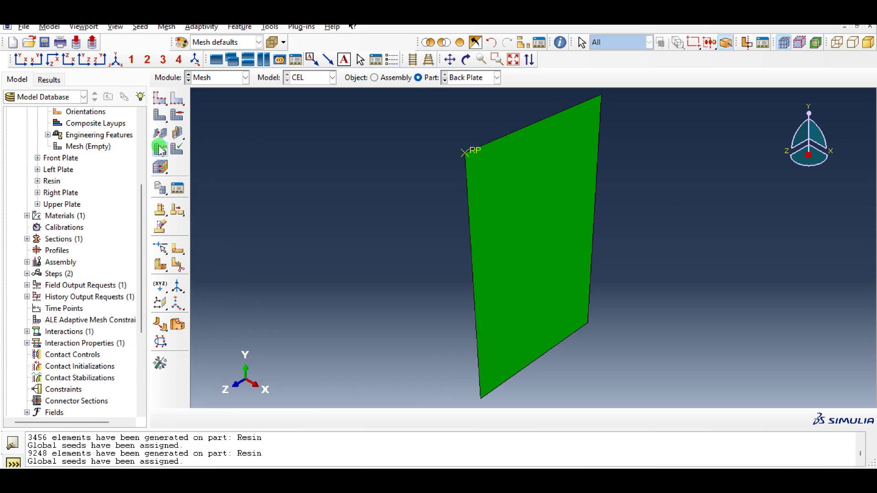
{"action": "left_click", "coordinate": [137, 155]}
{"action": "left_click", "coordinate": [75, 162]}
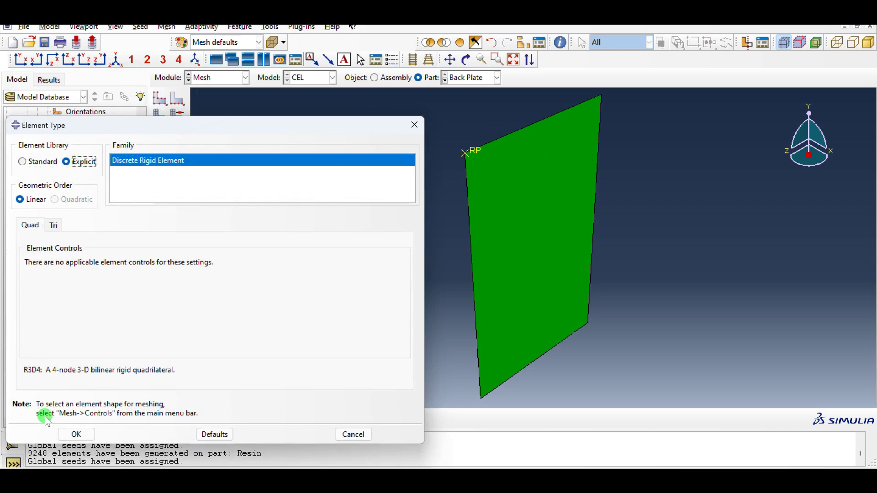
{"action": "left_click", "coordinate": [76, 434]}
{"action": "left_click", "coordinate": [160, 114]}
{"action": "middle_click", "coordinate": [294, 147]}
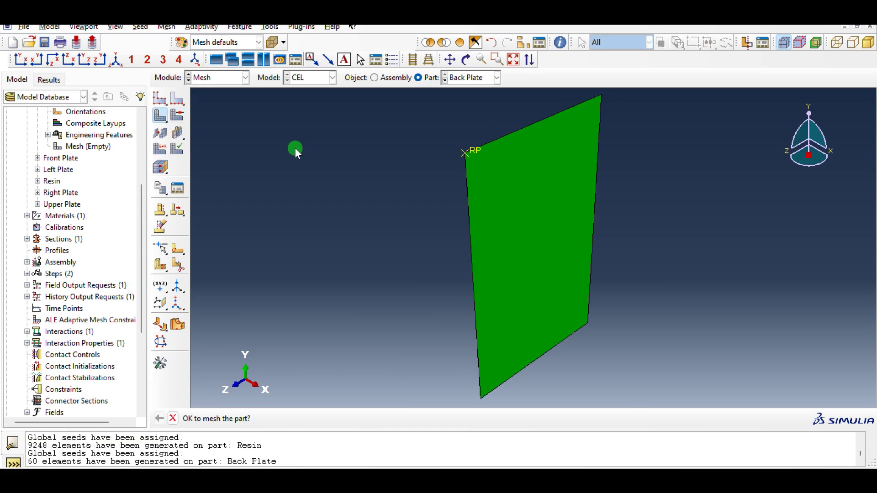
Switch to the Die part and seed it with an approximate global size of 0.017
{"action": "left_click", "coordinate": [475, 78]}
{"action": "left_click", "coordinate": [471, 101]}
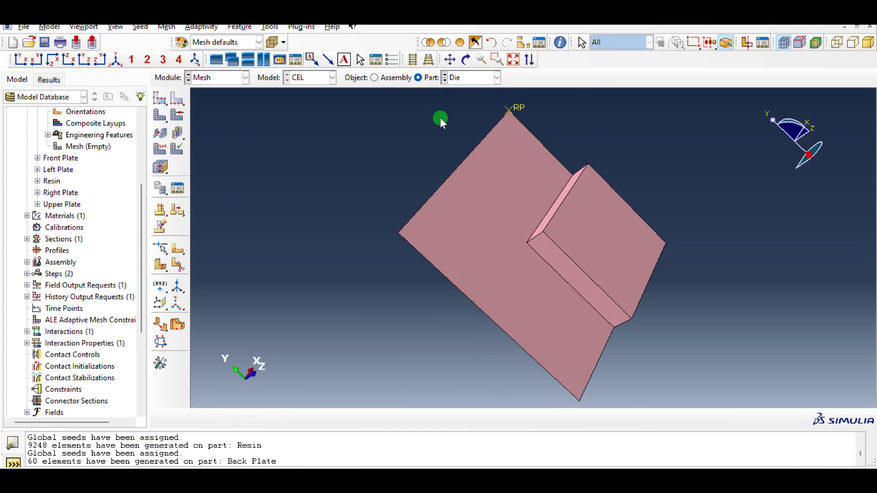
{"action": "left_click", "coordinate": [160, 98]}
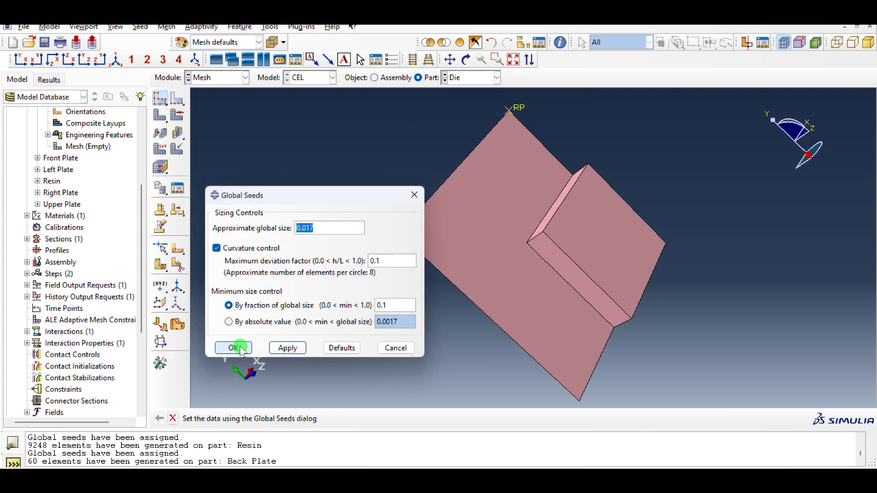
{"action": "left_click", "coordinate": [234, 348]}
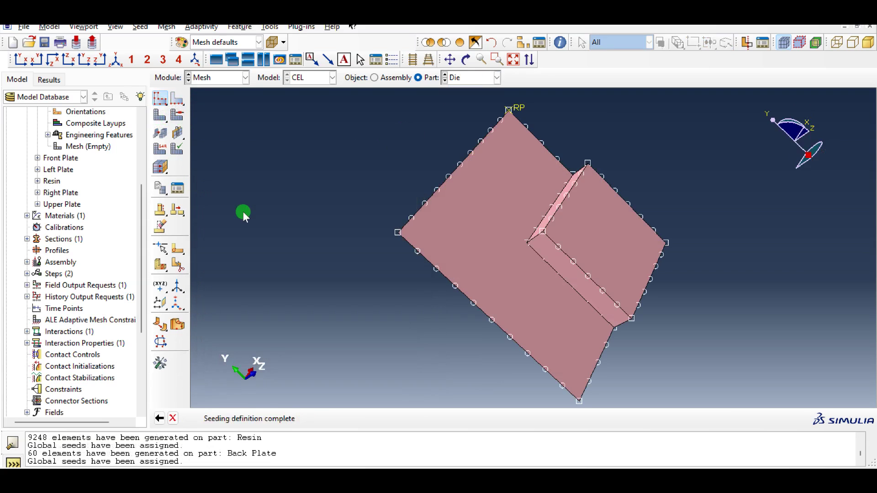
Apply Quad mesh controls with the Free technique and the medial axis algorithm to all faces of the Die
{"action": "left_click", "coordinate": [177, 115]}
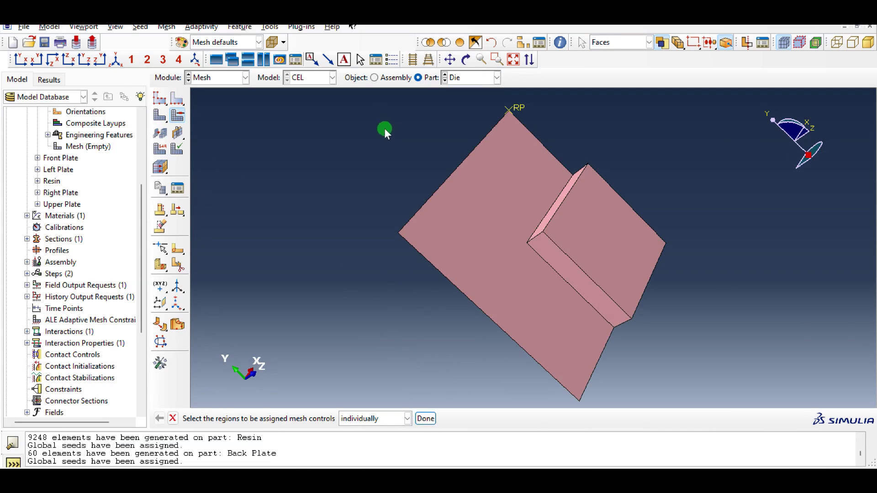
{"action": "left_click", "coordinate": [579, 276]}
{"action": "middle_click", "coordinate": [269, 190]}
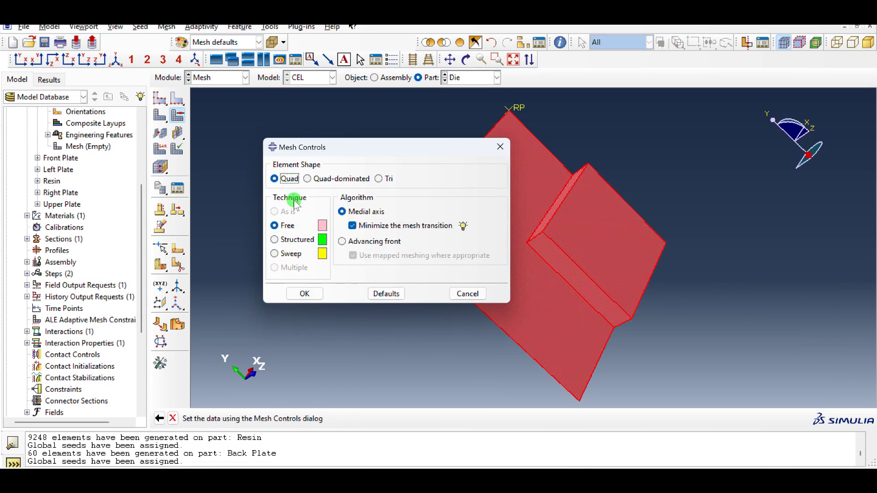
{"action": "left_click", "coordinate": [306, 293]}
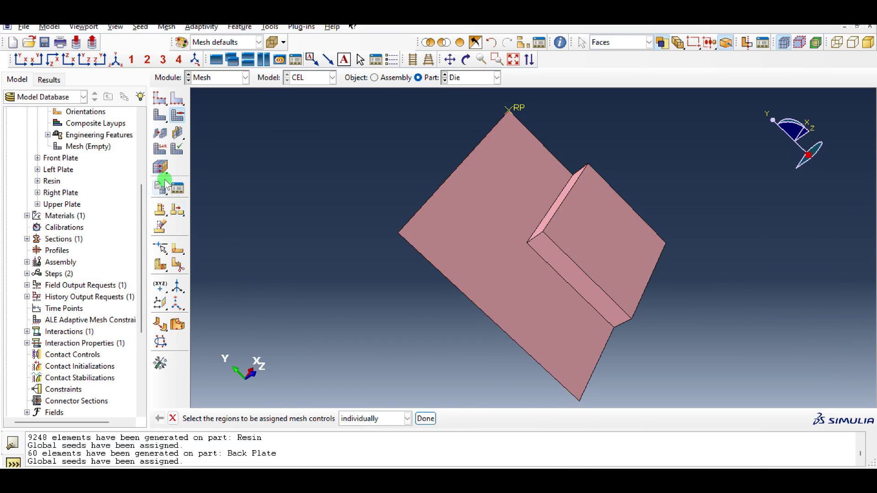
Assign linear Explicit Discrete Rigid elements to the whole Die and generate its mesh
{"action": "left_click", "coordinate": [160, 148]}
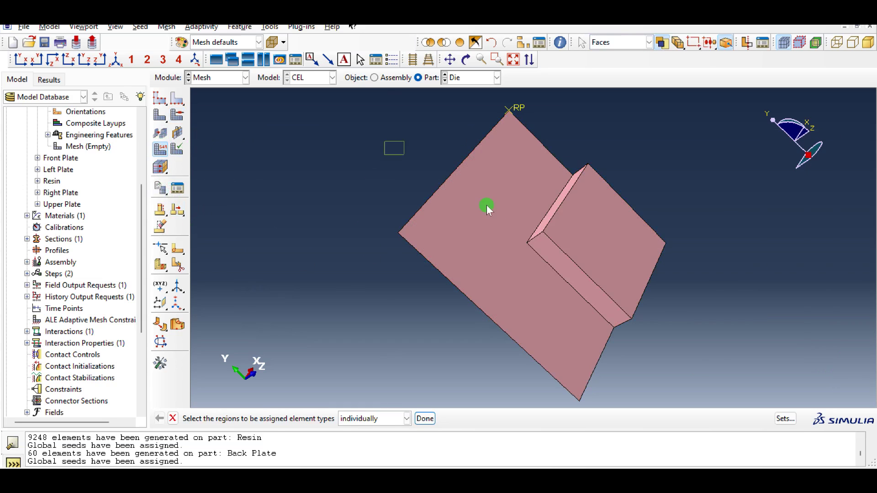
{"action": "left_click", "coordinate": [486, 208]}
{"action": "middle_click", "coordinate": [371, 253]}
{"action": "left_click", "coordinate": [79, 162]}
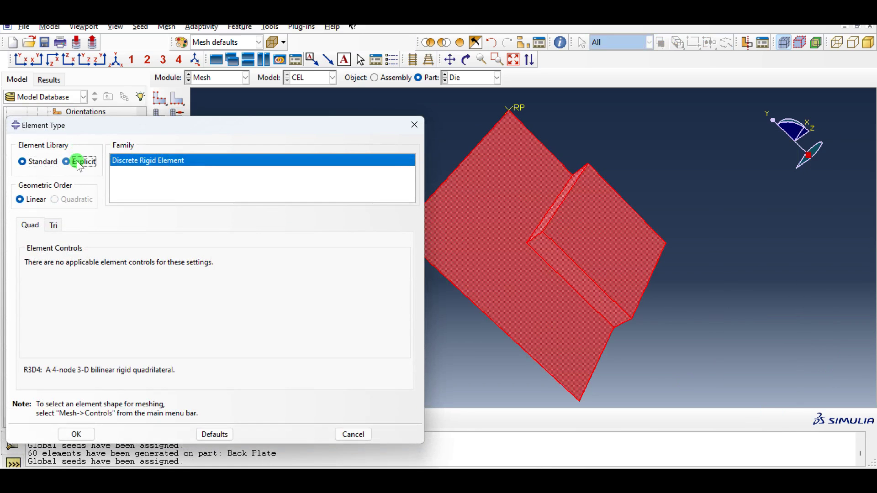
{"action": "left_click", "coordinate": [76, 434]}
{"action": "left_click", "coordinate": [159, 118]}
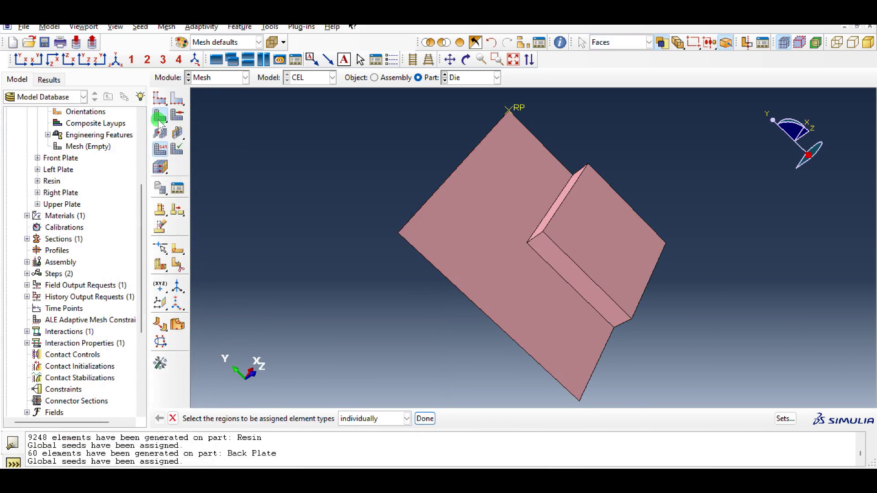
{"action": "middle_click", "coordinate": [291, 143]}
Switch to the Eulerian part and seed it with an approximate global size of 0.007
{"action": "left_click", "coordinate": [470, 77]}
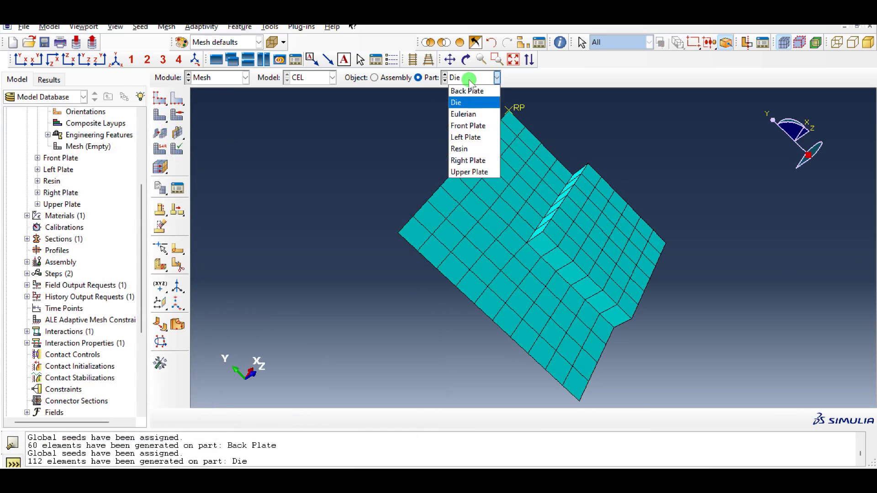
{"action": "left_click", "coordinate": [464, 114]}
{"action": "left_click", "coordinate": [159, 97]}
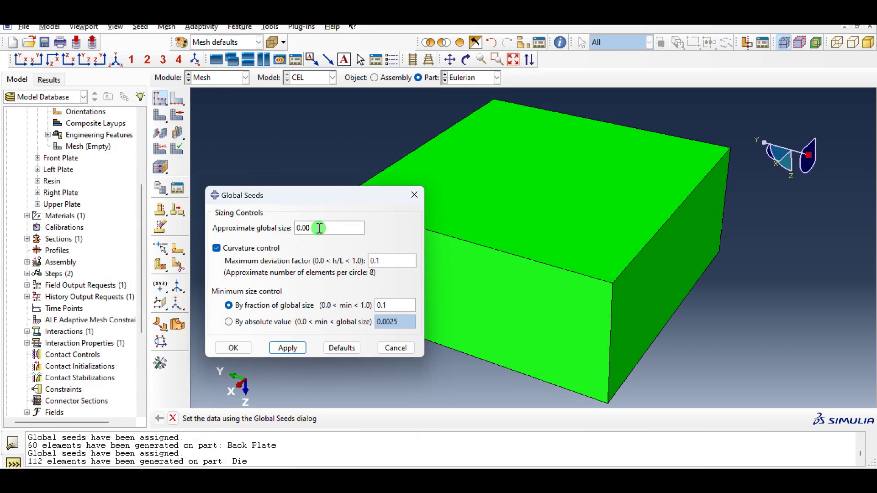
{"action": "left_click", "coordinate": [234, 348]}
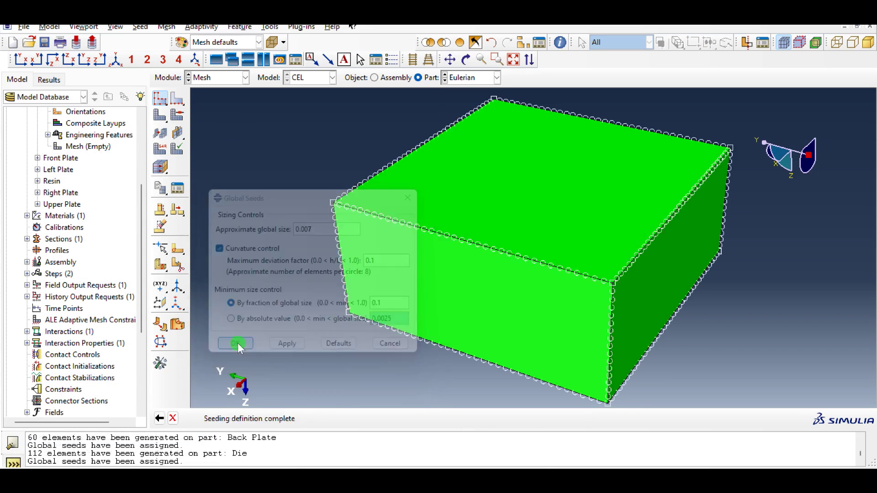
Assign the linear Explicit Eulerian element type with default hourglass control to the Eulerian part and generate its mesh
{"action": "left_click", "coordinate": [160, 149]}
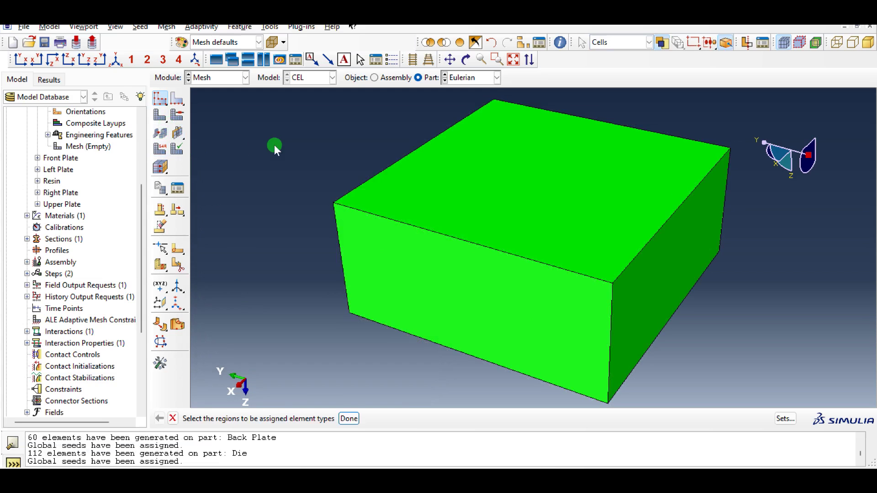
{"action": "left_click_drag", "start_coordinate": [323, 124], "coordinate": [722, 381]}
{"action": "middle_click", "coordinate": [273, 191]}
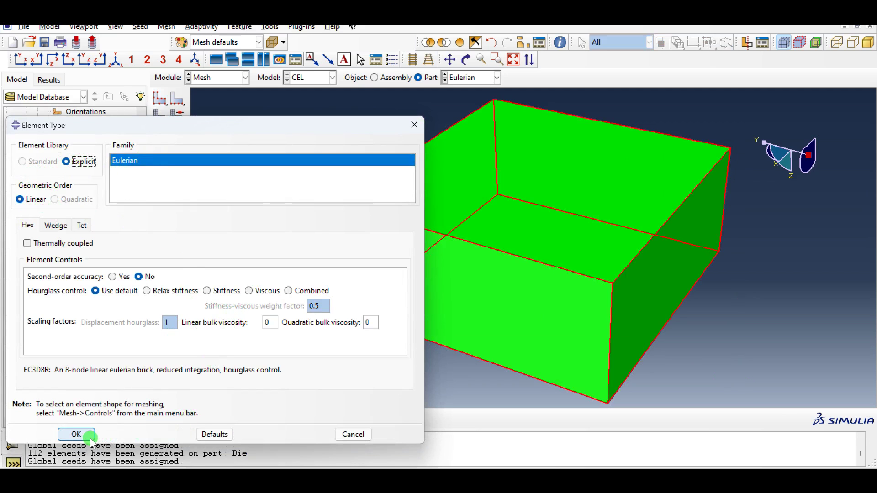
{"action": "left_click", "coordinate": [77, 435]}
{"action": "middle_click", "coordinate": [271, 147]}
{"action": "middle_click", "coordinate": [272, 151]}
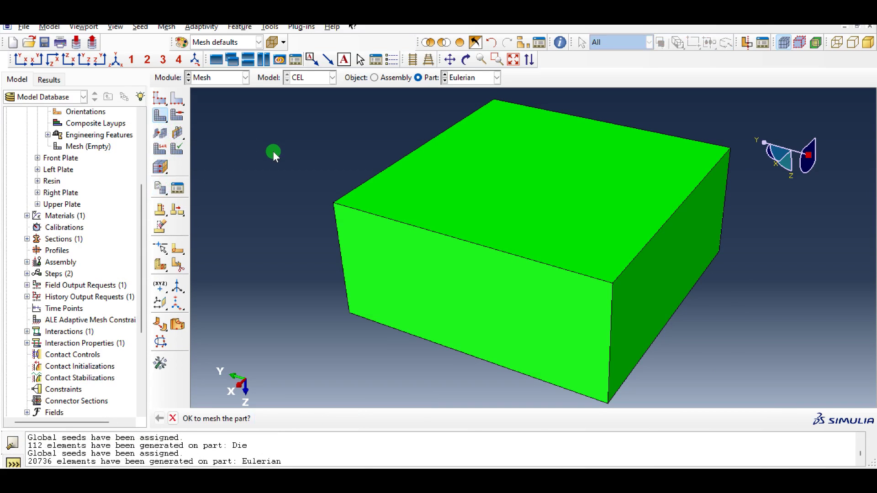
Switch to the Front Plate part and seed it with the default global size
{"action": "left_click", "coordinate": [483, 80]}
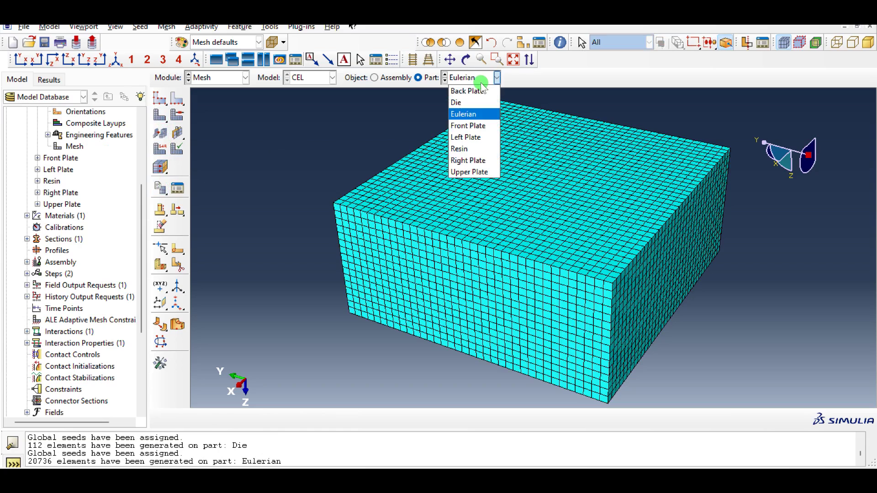
{"action": "left_click", "coordinate": [471, 124]}
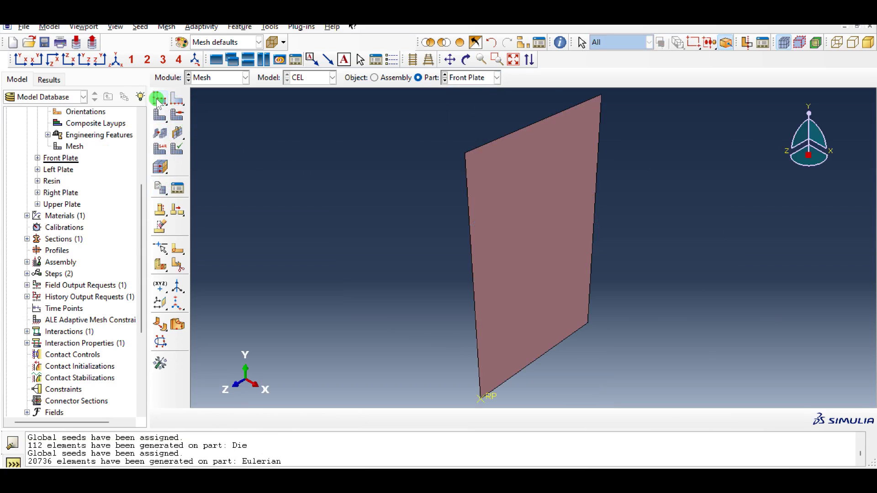
{"action": "left_click", "coordinate": [159, 98]}
{"action": "left_click", "coordinate": [233, 348]}
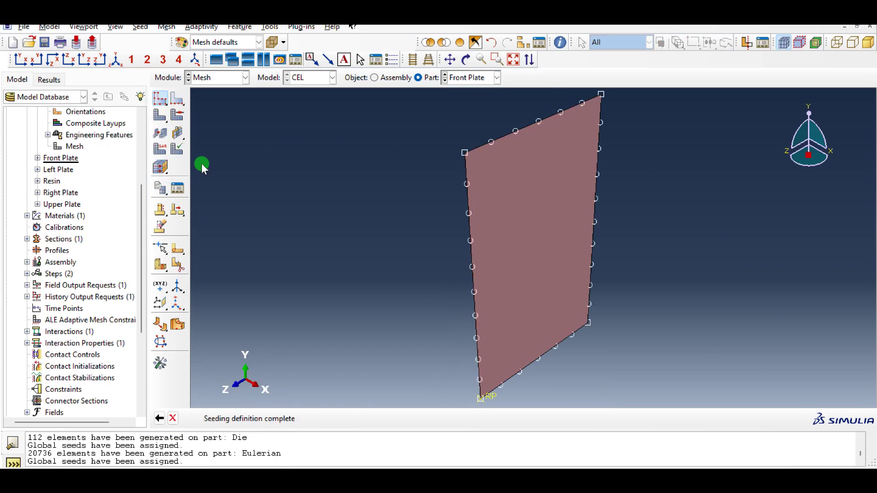
Assign linear Explicit Discrete Rigid elements to the Front Plate and generate its mesh
{"action": "left_click", "coordinate": [160, 148]}
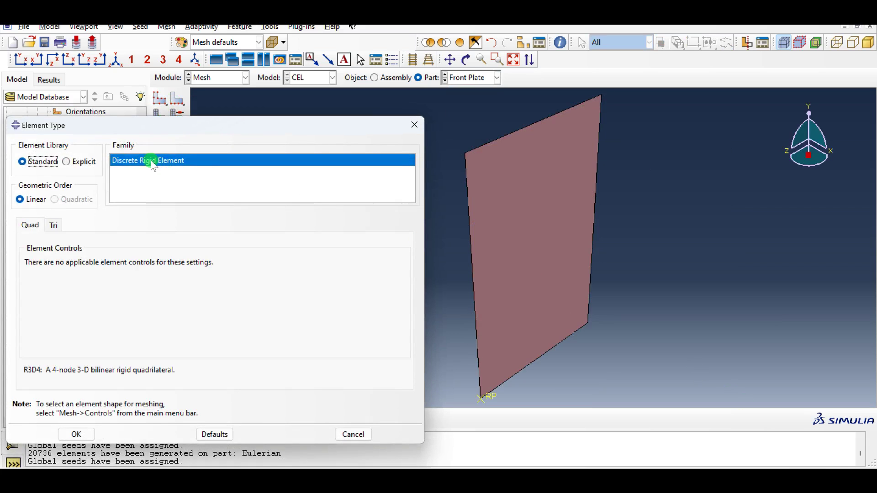
{"action": "left_click", "coordinate": [92, 162]}
{"action": "left_click", "coordinate": [78, 435]}
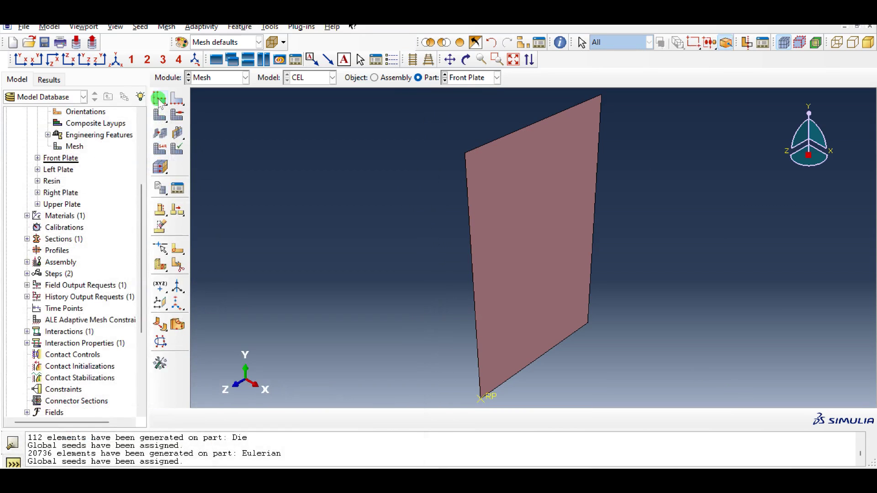
{"action": "left_click", "coordinate": [160, 114]}
{"action": "middle_click", "coordinate": [336, 167]}
Switch to the Left Plate part and seed it with the default global size
{"action": "left_click", "coordinate": [479, 78]}
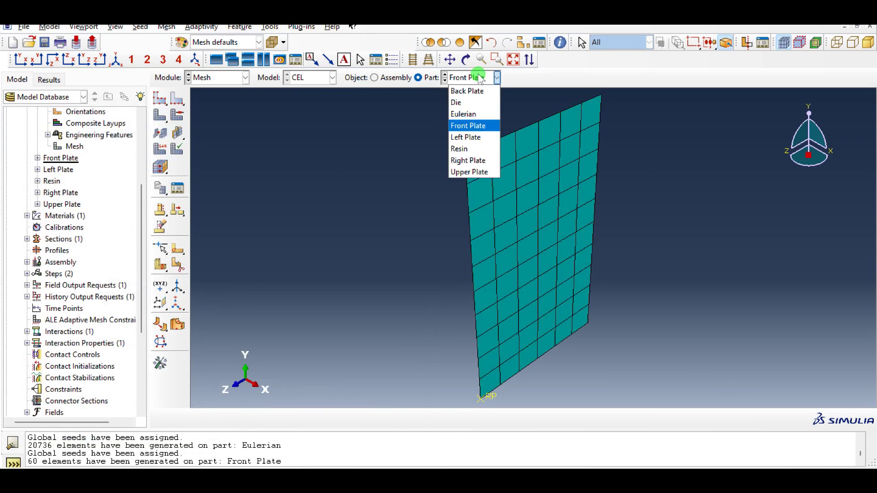
{"action": "left_click", "coordinate": [477, 136]}
{"action": "left_click", "coordinate": [168, 98]}
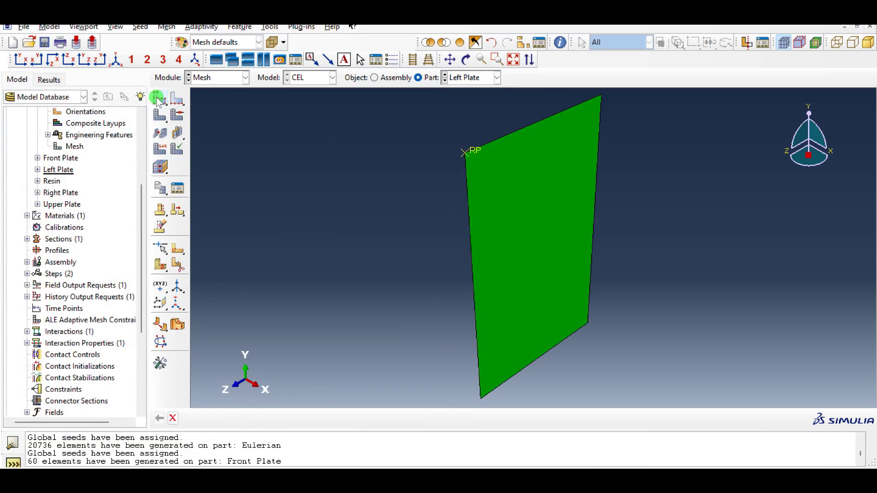
{"action": "left_click", "coordinate": [231, 346]}
Assign linear Explicit Discrete Rigid elements to the Left Plate and generate its mesh
{"action": "left_click", "coordinate": [178, 132]}
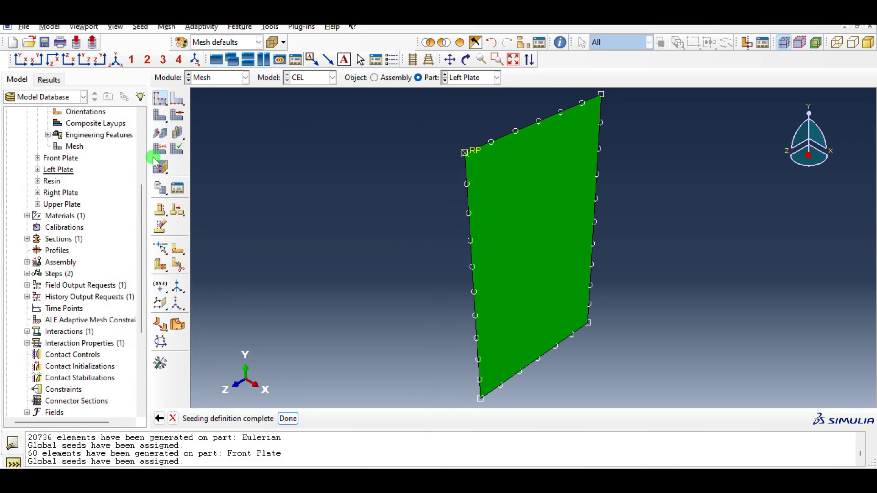
{"action": "left_click_drag", "start_coordinate": [353, 129], "coordinate": [406, 165]}
{"action": "left_click", "coordinate": [122, 198]}
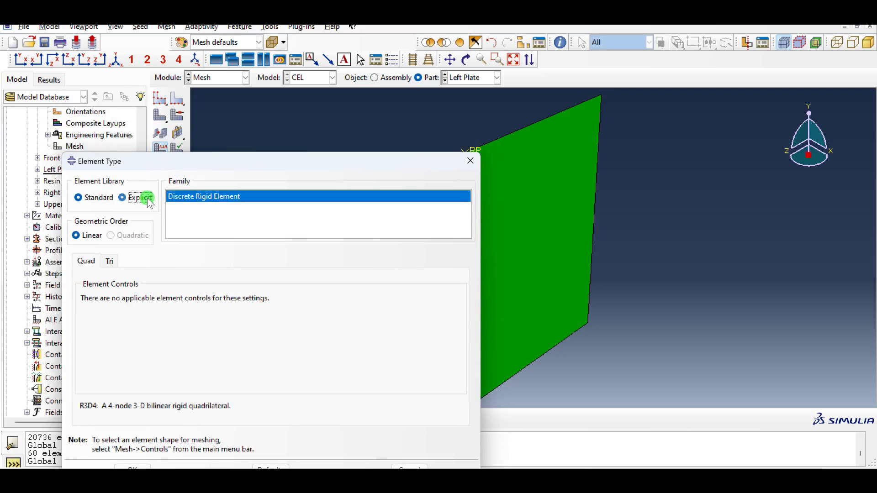
{"action": "left_click_drag", "start_coordinate": [241, 163], "coordinate": [253, 92]}
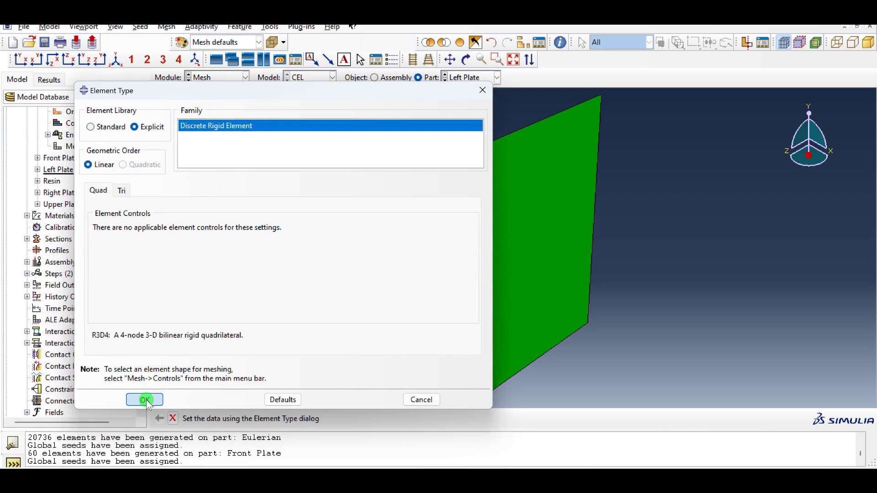
{"action": "left_click", "coordinate": [145, 399]}
{"action": "left_click", "coordinate": [160, 115]}
{"action": "middle_click", "coordinate": [347, 182]}
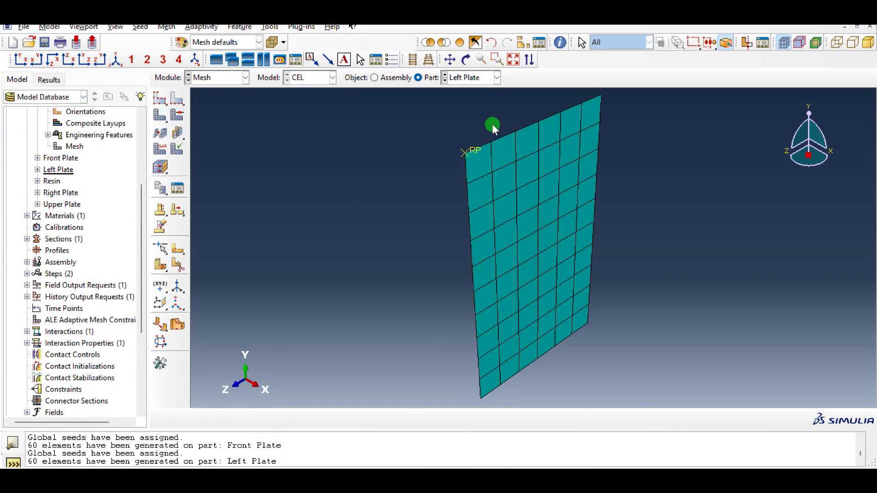
Switch to the Upper Plate part and seed it with the default global size
{"action": "left_click", "coordinate": [466, 80]}
{"action": "left_click", "coordinate": [458, 148]}
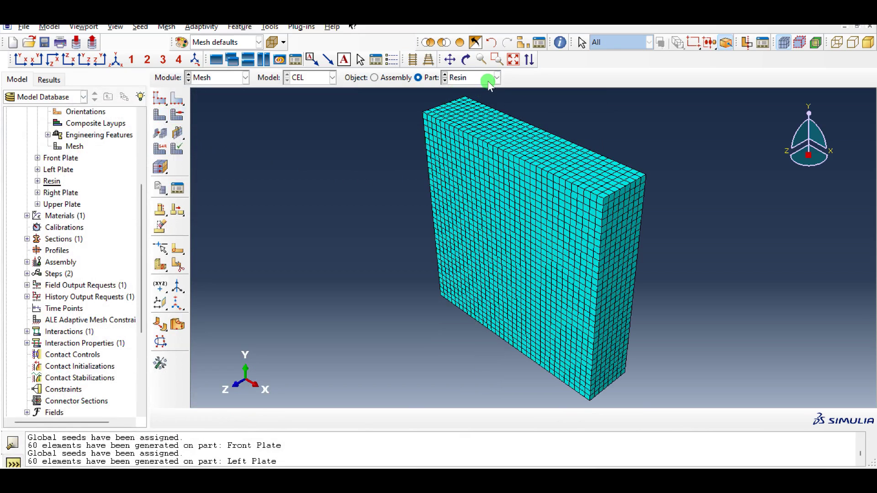
{"action": "left_click", "coordinate": [479, 82]}
{"action": "left_click", "coordinate": [469, 172]}
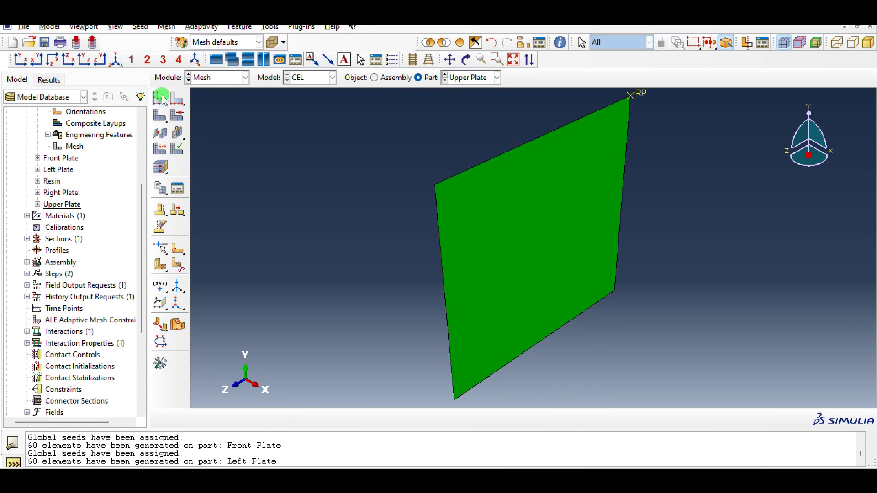
{"action": "left_click", "coordinate": [159, 98]}
{"action": "left_click", "coordinate": [233, 348]}
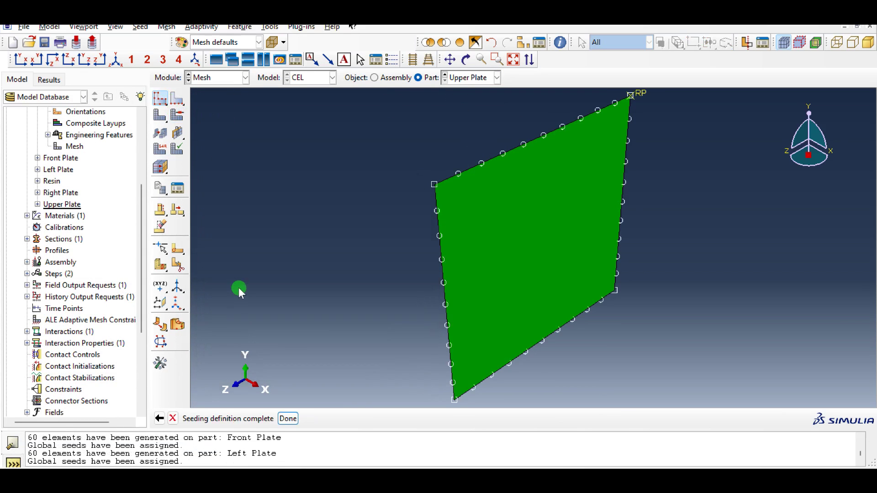
Assign linear Explicit Discrete Rigid elements to the Upper Plate and generate its mesh
{"action": "left_click", "coordinate": [169, 130]}
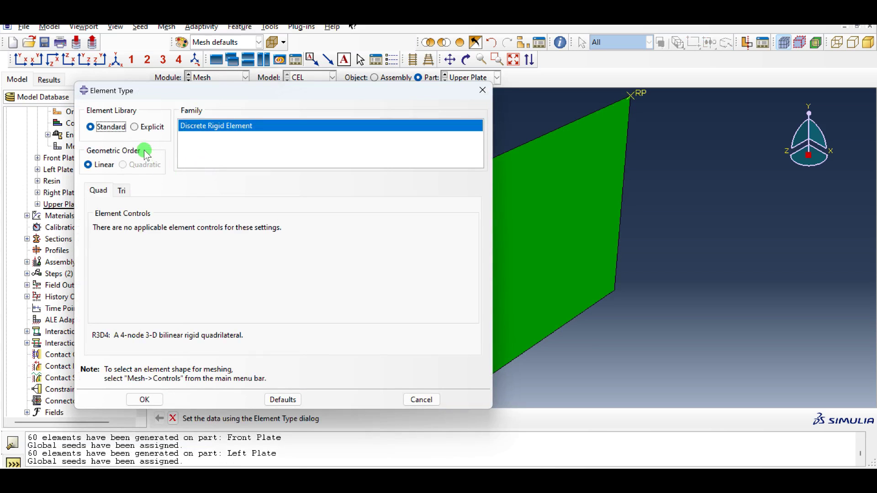
{"action": "left_click", "coordinate": [145, 128]}
{"action": "left_click", "coordinate": [144, 400]}
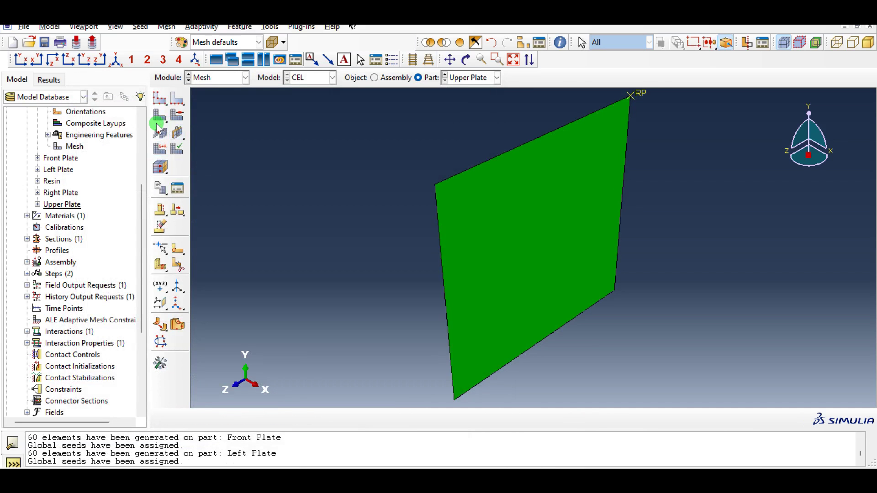
{"action": "left_click", "coordinate": [157, 114]}
{"action": "middle_click", "coordinate": [298, 176]}
Seed the Right Plate part with the default global size and accept structured Quad mesh controls
{"action": "left_click", "coordinate": [496, 78]}
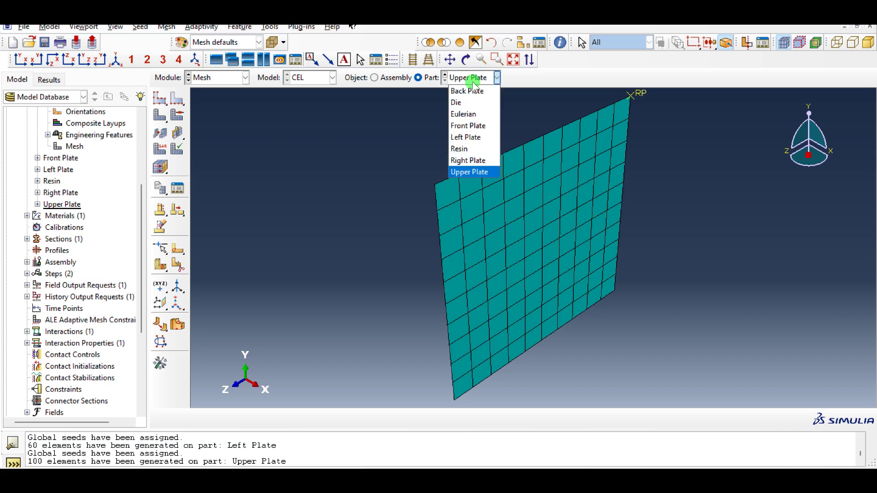
{"action": "left_click", "coordinate": [468, 160]}
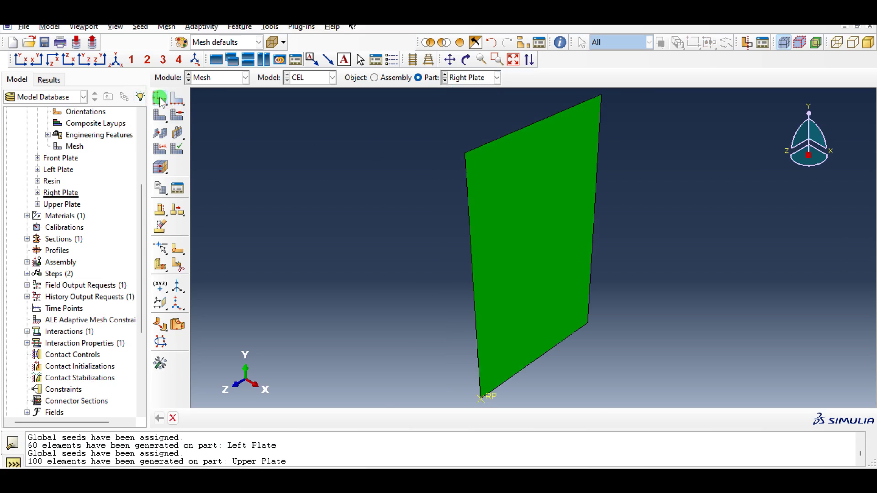
{"action": "left_click", "coordinate": [159, 98]}
{"action": "left_click", "coordinate": [232, 348]}
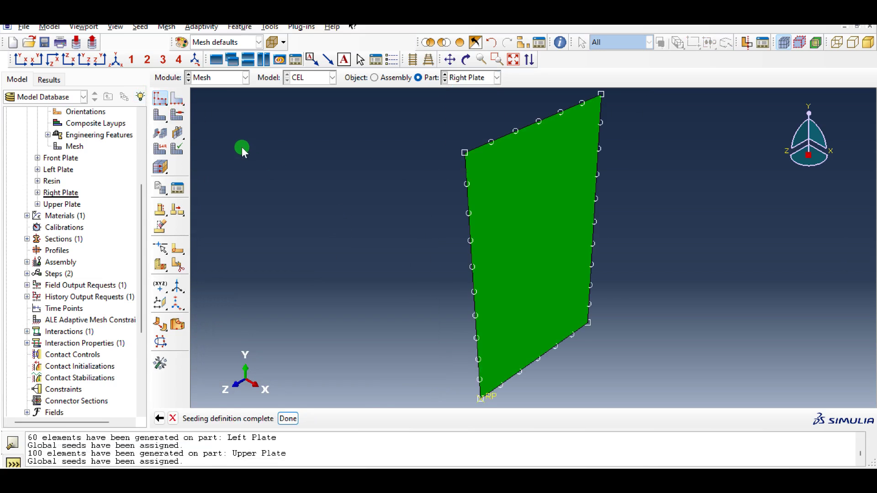
{"action": "left_click", "coordinate": [181, 117]}
{"action": "left_click", "coordinate": [303, 291]}
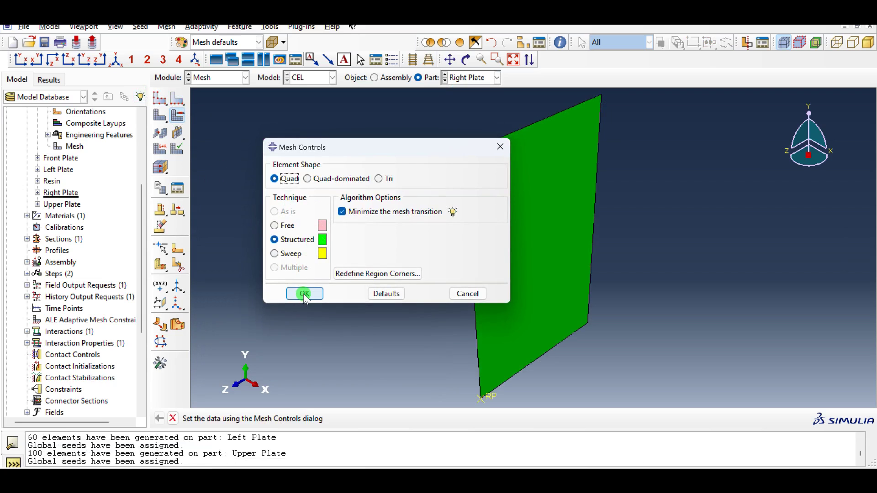
Assign linear Explicit Discrete Rigid elements to the Right Plate and generate its mesh
{"action": "left_click", "coordinate": [157, 150]}
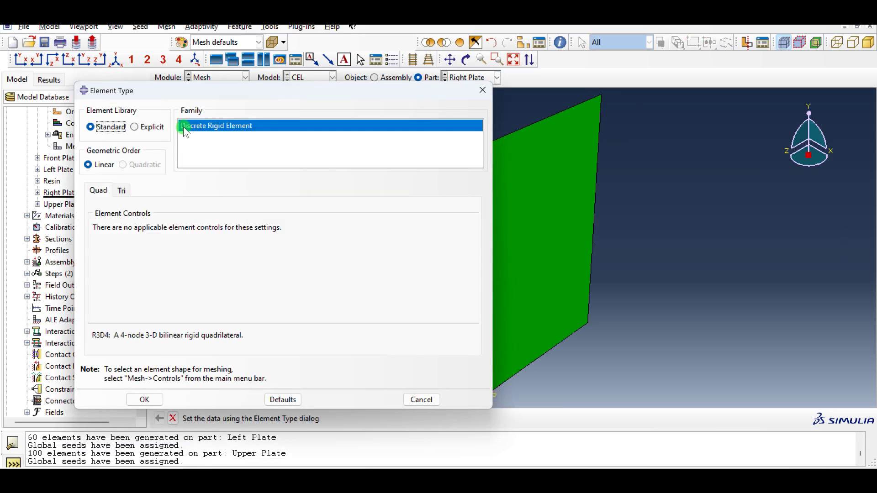
{"action": "left_click", "coordinate": [147, 129]}
{"action": "left_click", "coordinate": [144, 399]}
{"action": "left_click", "coordinate": [160, 114]}
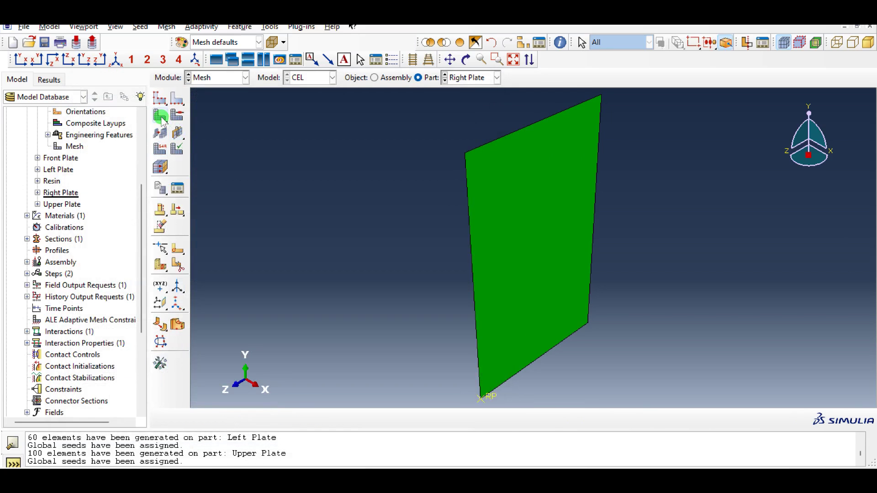
{"action": "middle_click", "coordinate": [294, 182]}
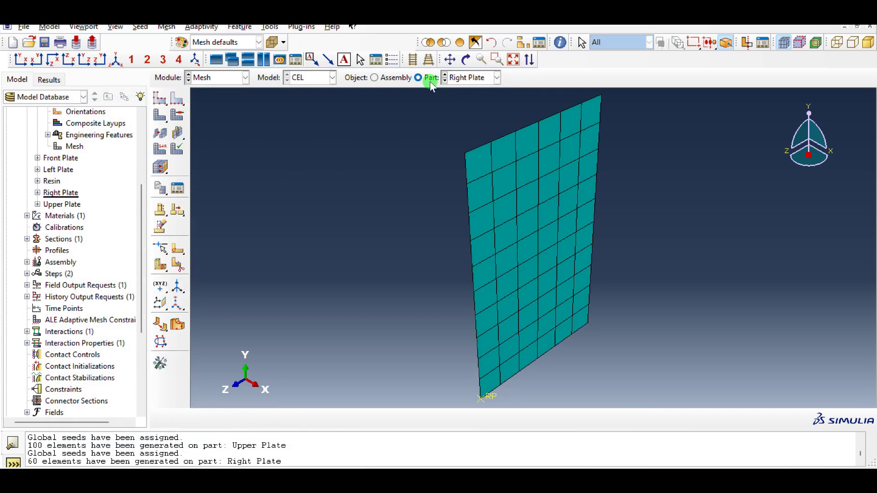
Go through the parts one by one up to the Upper Plate to check that each is meshed
{"action": "left_click", "coordinate": [482, 77]}
{"action": "left_click", "coordinate": [476, 89]}
{"action": "key", "text": "Down"}
{"action": "key", "text": "Down"}
{"action": "key", "text": "Down"}
{"action": "key", "text": "Down"}
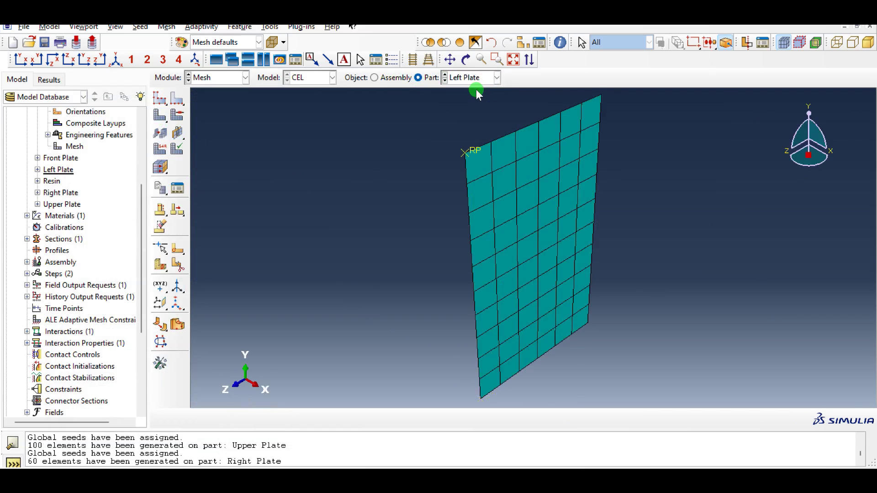
{"action": "key", "text": "Down"}
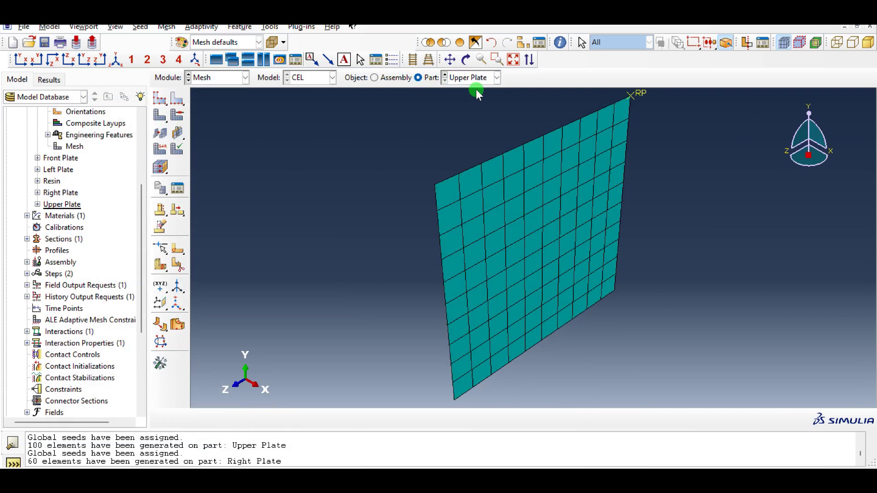
Display the whole assembly and switch to the Interaction module
{"action": "left_click", "coordinate": [388, 77]}
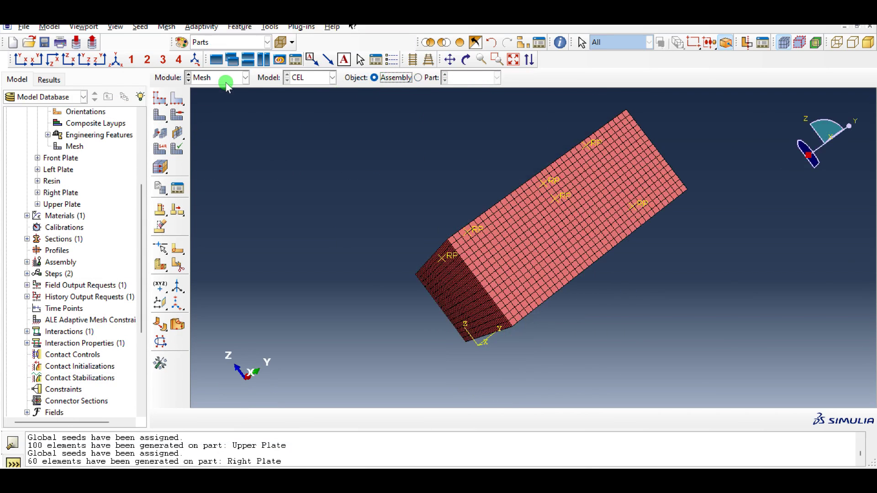
{"action": "left_click", "coordinate": [227, 86]}
{"action": "left_click", "coordinate": [221, 136]}
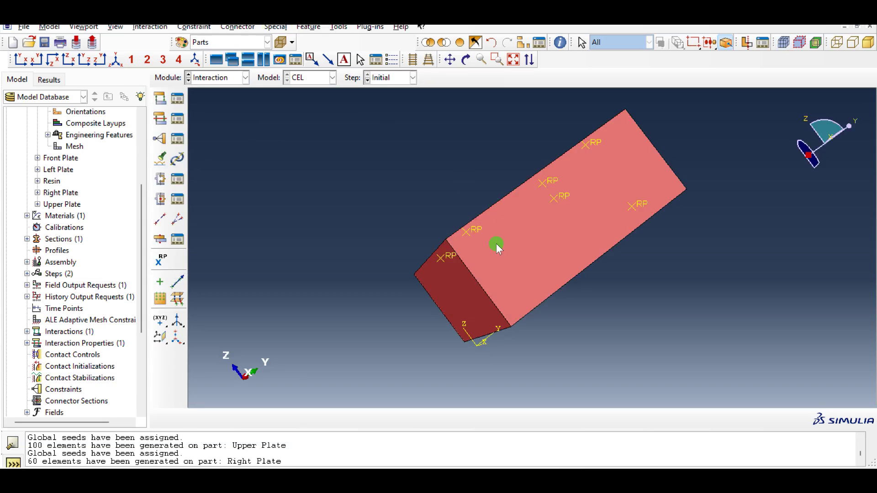
Start the Volume Fraction Tool for a discrete field and pick the Eulerian block as the Eulerian part instance
{"action": "left_click", "coordinate": [338, 28]}
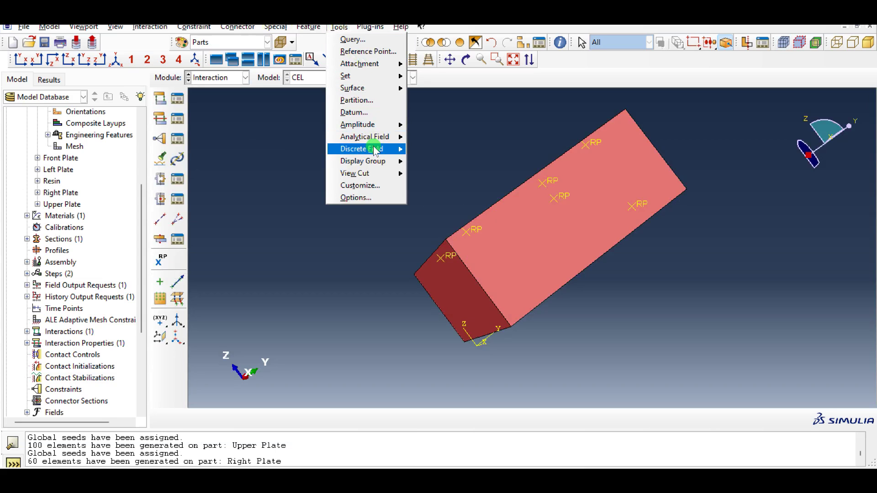
{"action": "mouse_move", "coordinate": [374, 150]}
{"action": "left_click", "coordinate": [448, 174]}
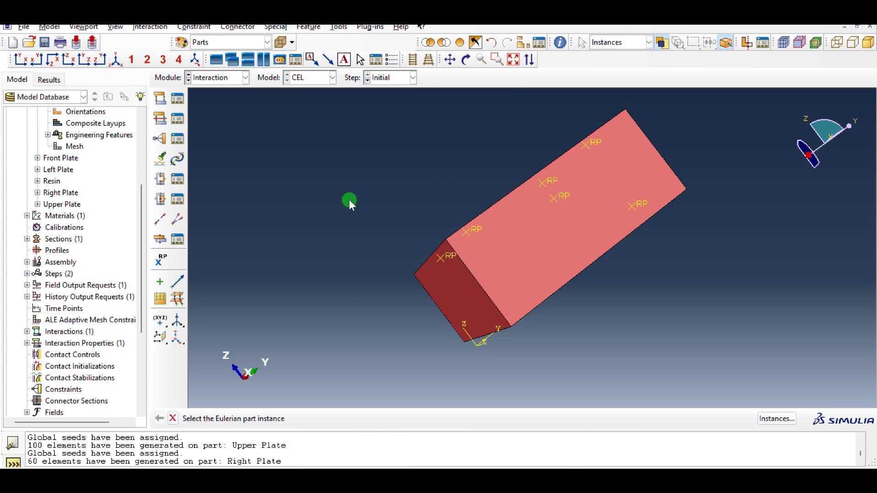
{"action": "left_click", "coordinate": [516, 270]}
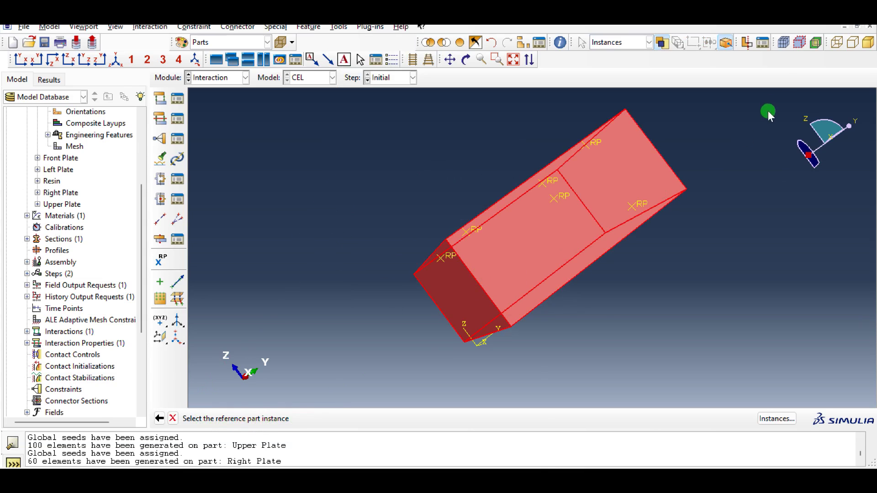
Display only the Resin-1 instance and pick it as the reference part instance for the volume fraction
{"action": "left_click", "coordinate": [523, 43]}
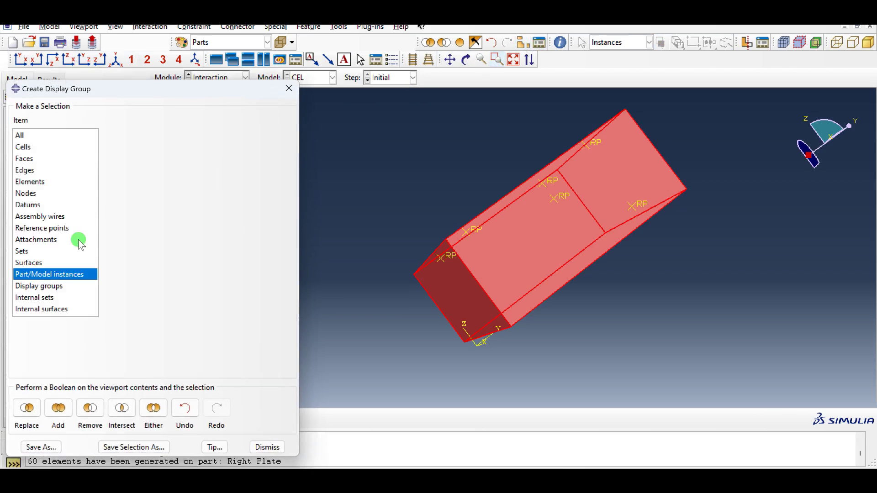
{"action": "left_click", "coordinate": [121, 151]}
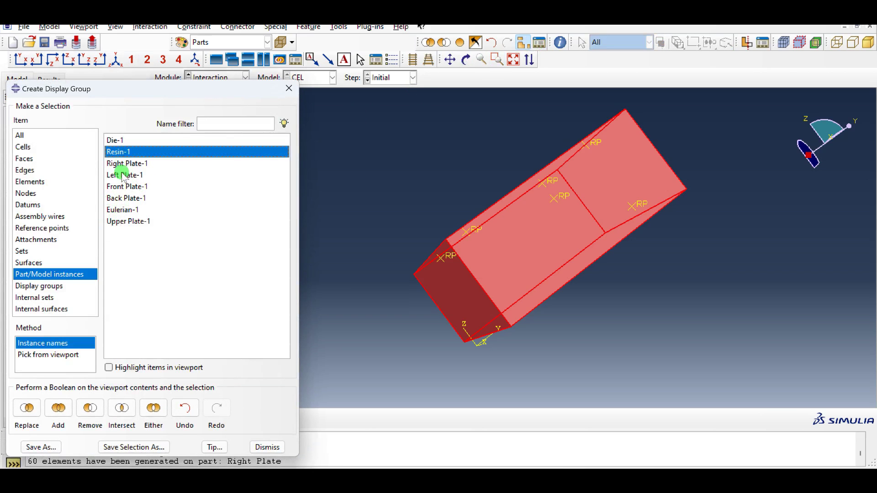
{"action": "left_click", "coordinate": [27, 408]}
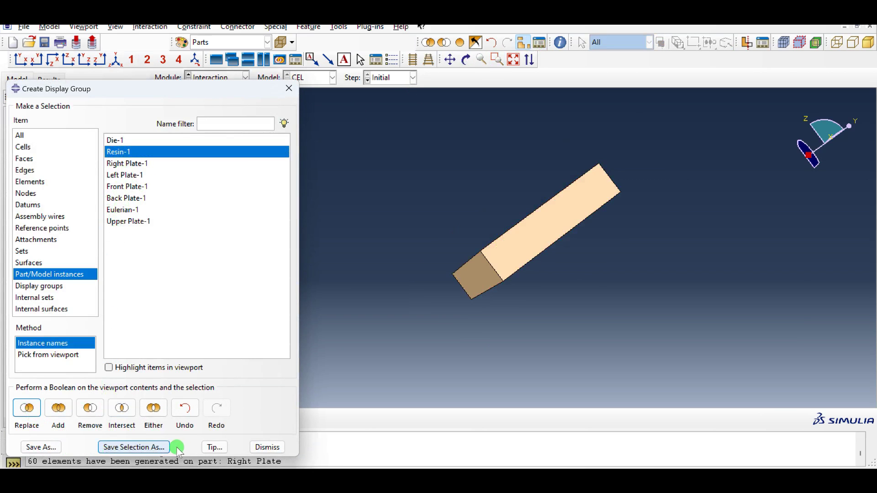
{"action": "left_click", "coordinate": [269, 448]}
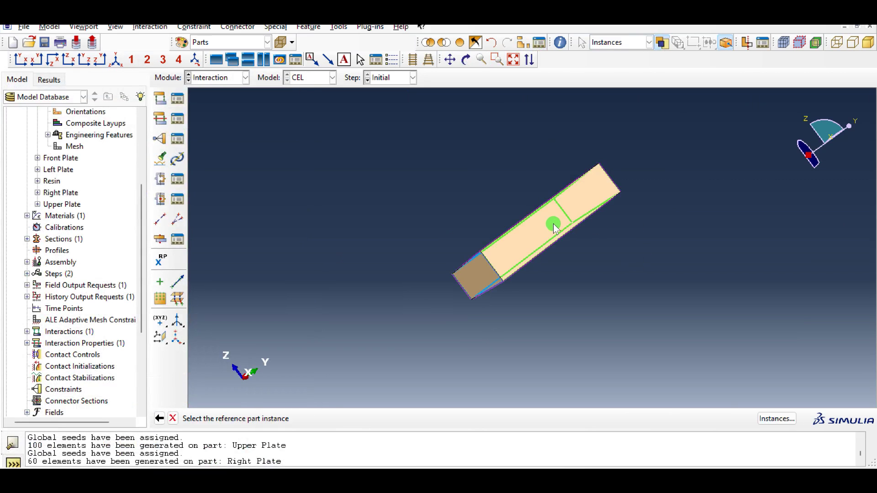
{"action": "left_click", "coordinate": [554, 227]}
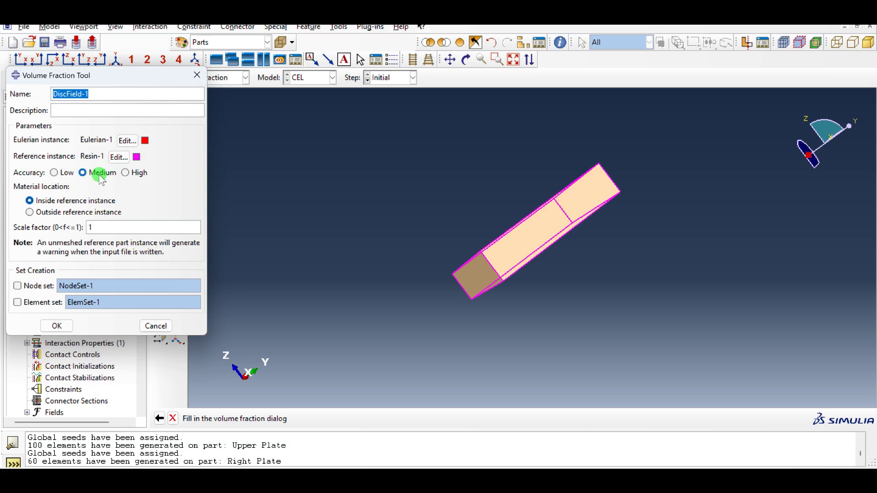
Create discrete field DiscField-1 with High accuracy, material inside the reference instance, and both node set NodeSet-1 and element set ElemSet-1
{"action": "left_click", "coordinate": [125, 173]}
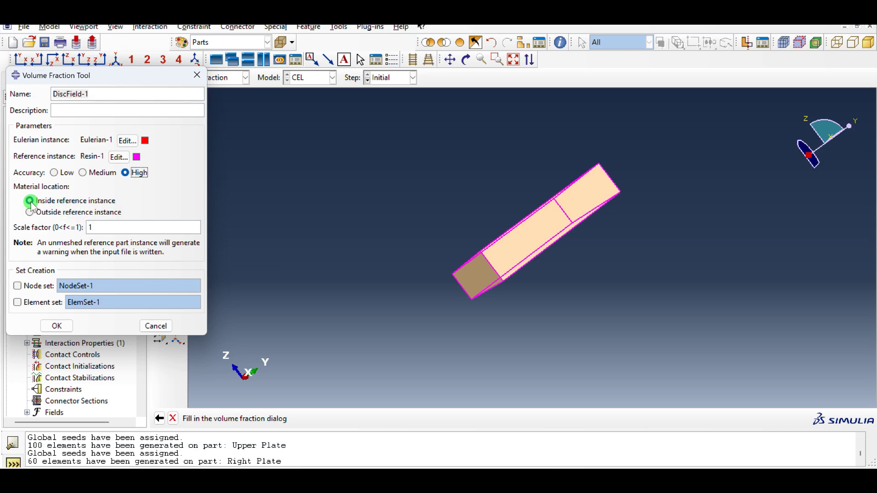
{"action": "left_click", "coordinate": [18, 286]}
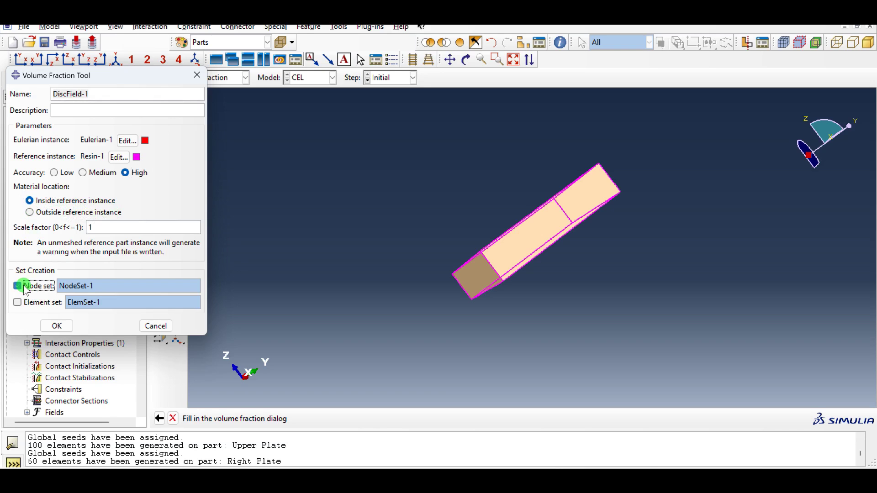
{"action": "left_click", "coordinate": [18, 303]}
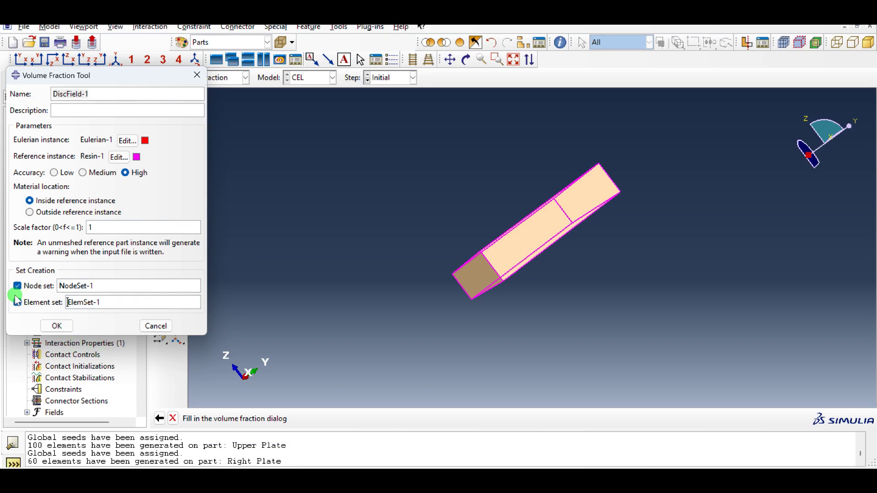
{"action": "left_click", "coordinate": [55, 327]}
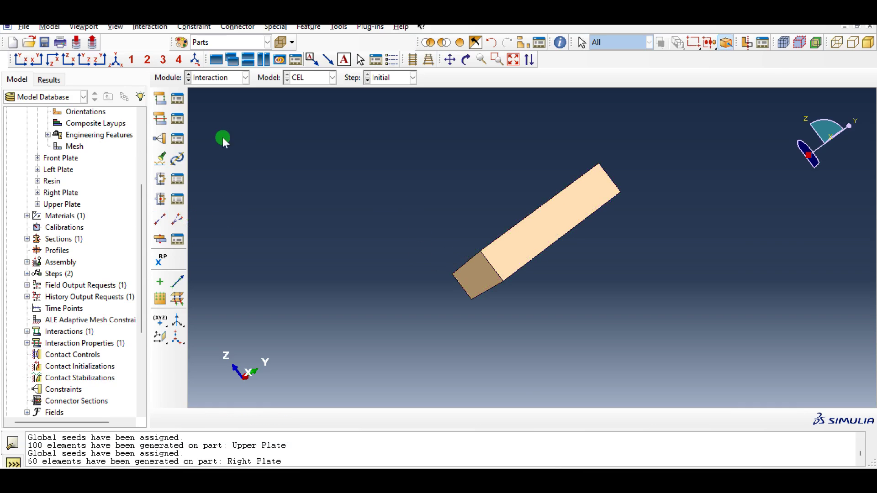
Switch to the Load module and start a Symmetry/Antisymmetry/Encastre boundary condition in the Initial step for the die and side plates
{"action": "left_click", "coordinate": [228, 78]}
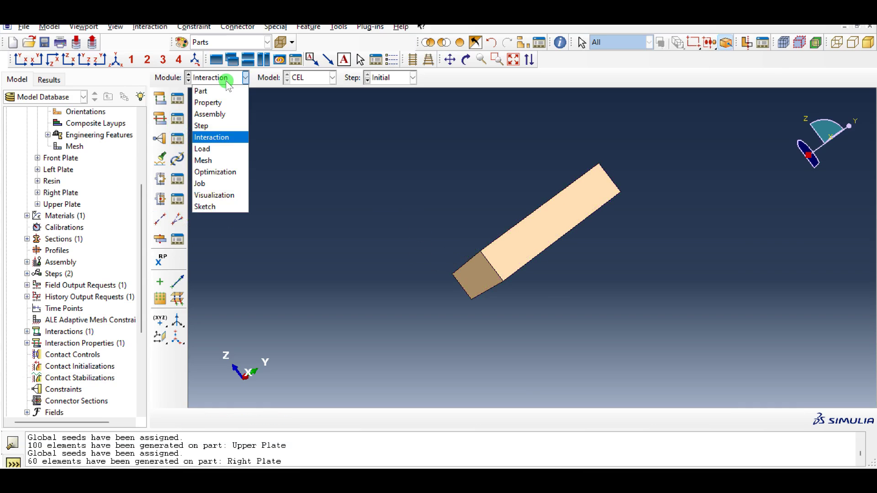
{"action": "left_click", "coordinate": [215, 149]}
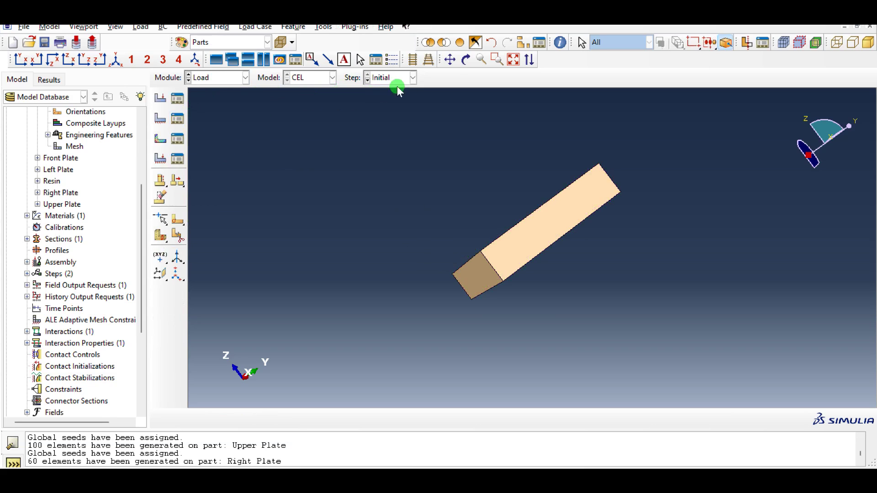
{"action": "left_click", "coordinate": [205, 82]}
{"action": "left_click", "coordinate": [215, 147]}
{"action": "left_click", "coordinate": [177, 119]}
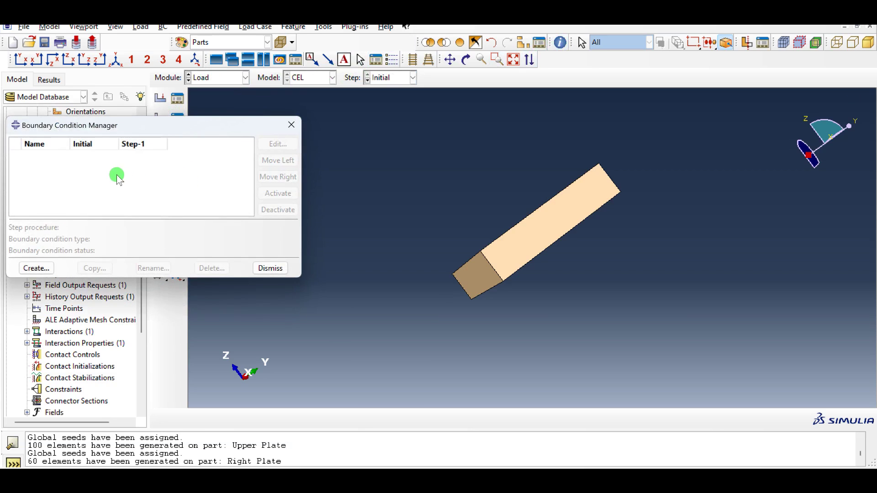
{"action": "left_click", "coordinate": [37, 267]}
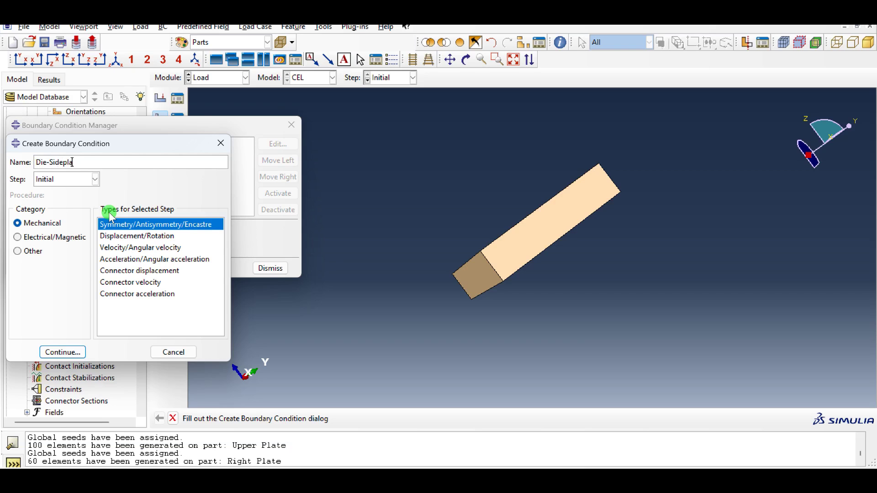
{"action": "left_click", "coordinate": [62, 352]}
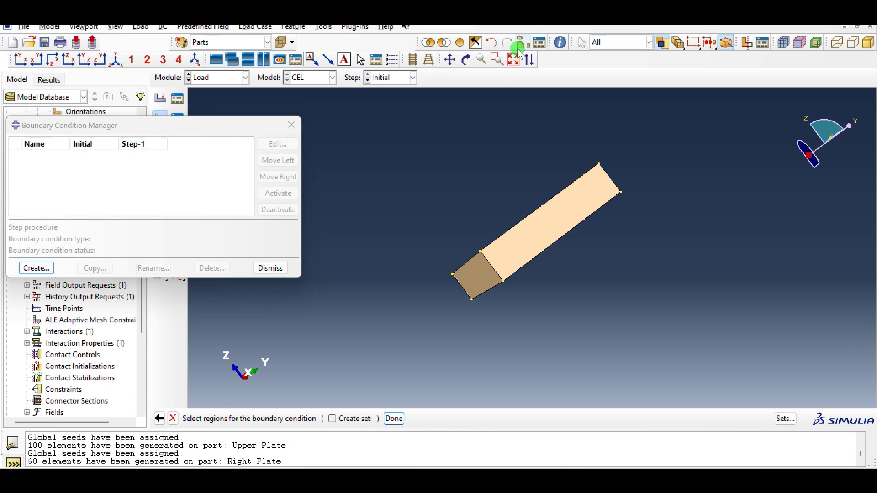
Show all instances again and remove Eulerian-1 from the display to expose the die, resin and plates
{"action": "left_click", "coordinate": [455, 43]}
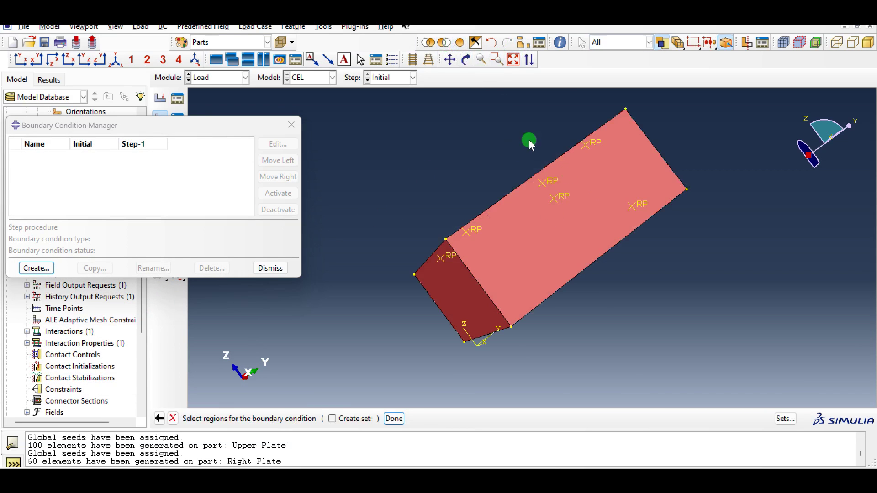
{"action": "left_click", "coordinate": [522, 43]}
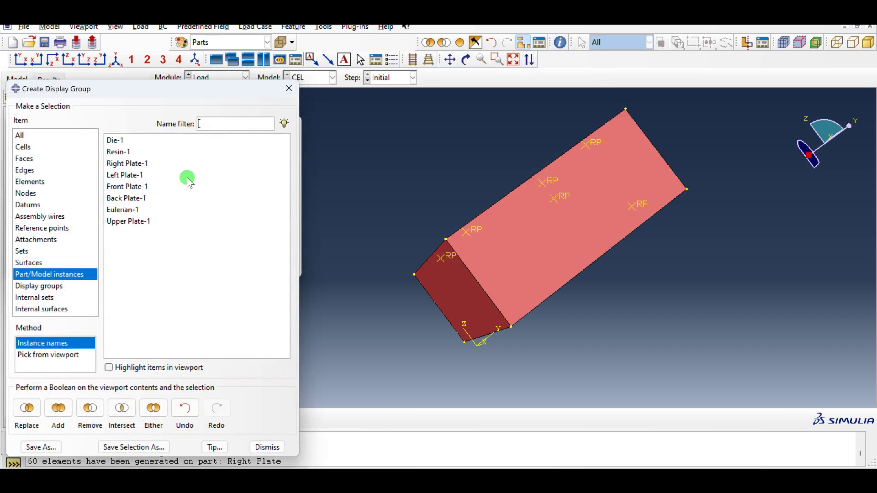
{"action": "left_click", "coordinate": [120, 209]}
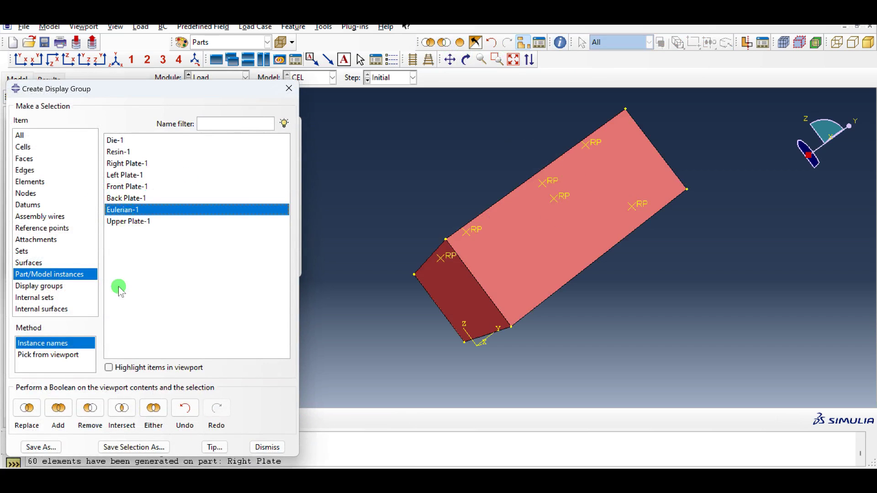
{"action": "left_click", "coordinate": [90, 409]}
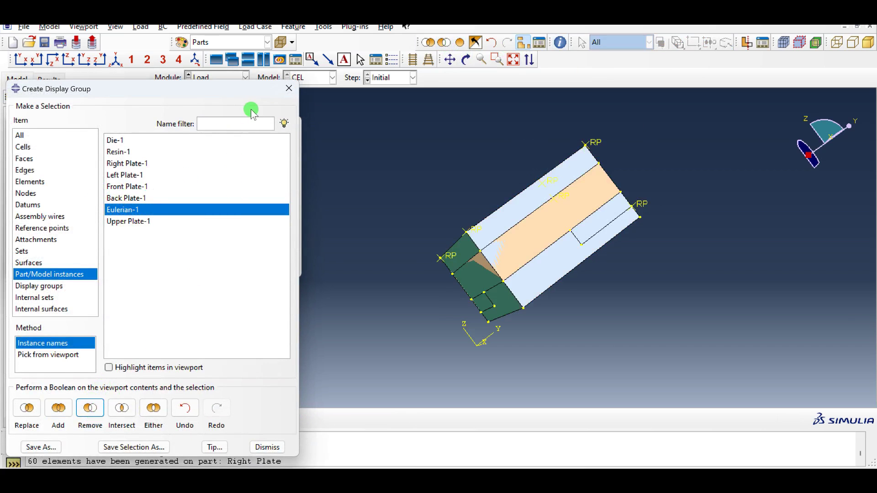
{"action": "left_click", "coordinate": [289, 88]}
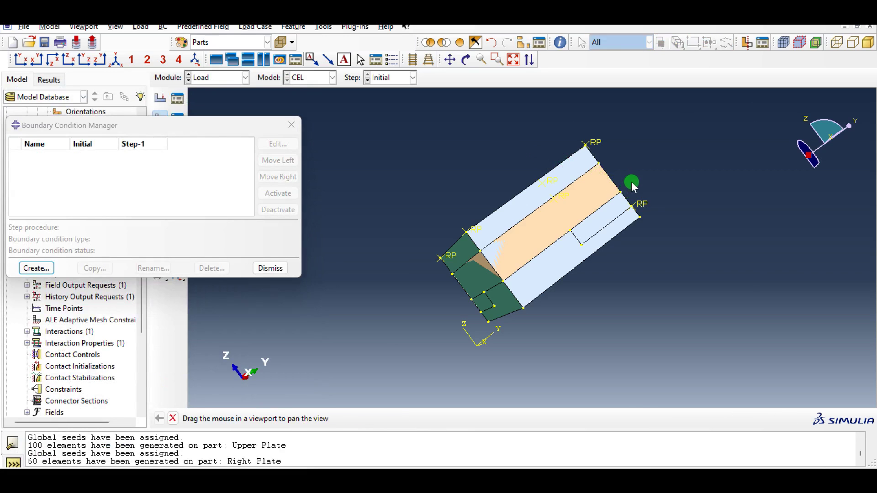
Finish the Die-Sideplate boundary condition by applying ENCASTRE to the reference points of the die and side plates, leaving out the punch's
{"action": "left_click_drag", "start_coordinate": [589, 127], "coordinate": [612, 196], "text": "ctrl+alt"}
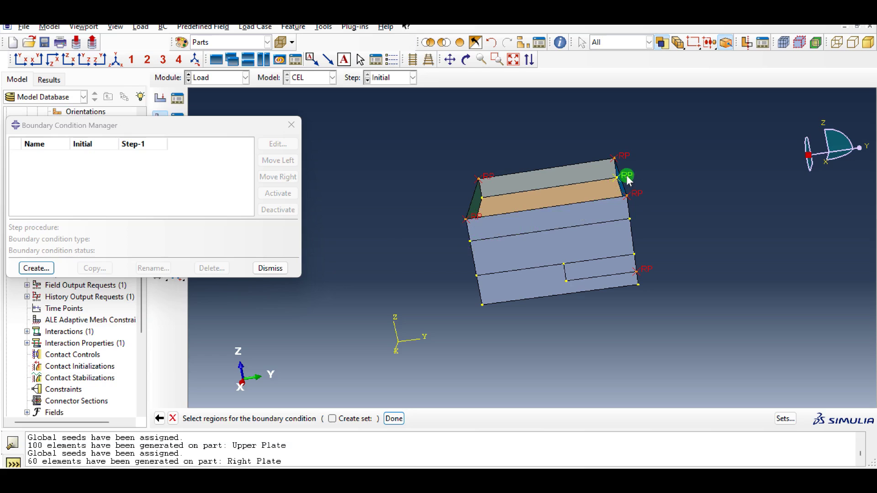
{"action": "key", "text": "F2"}
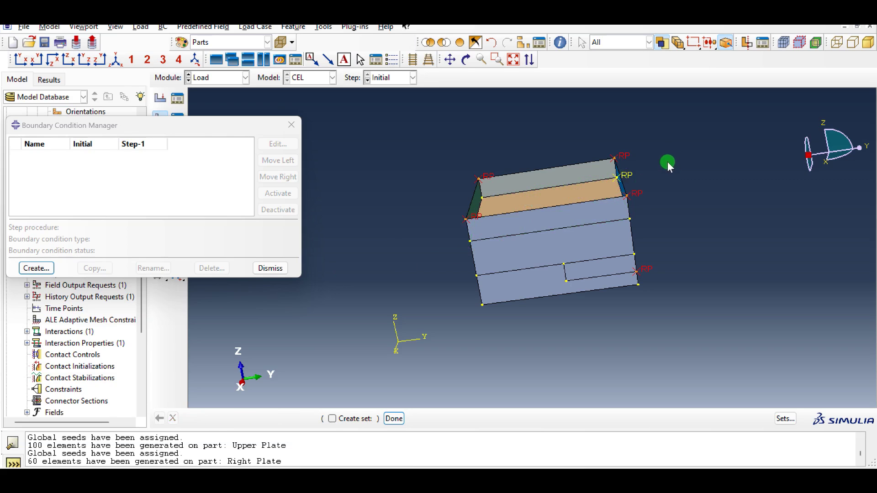
{"action": "right_click", "coordinate": [470, 223]}
{"action": "left_click", "coordinate": [406, 226]}
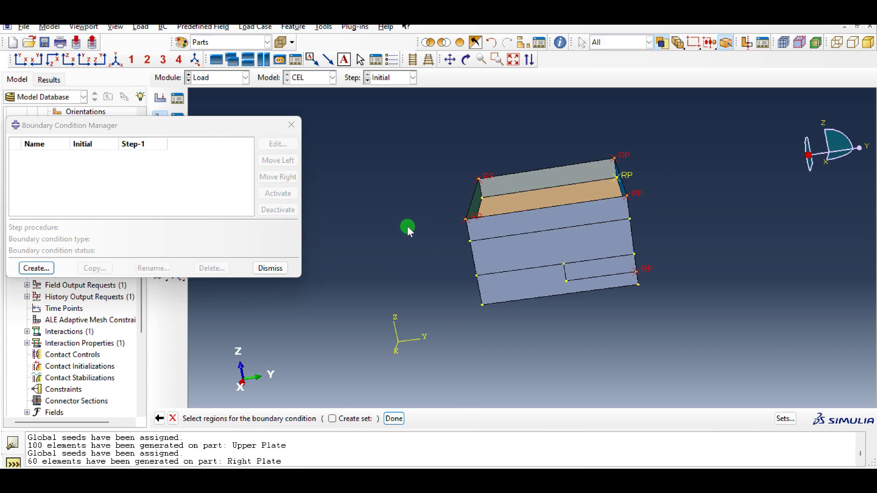
{"action": "middle_click", "coordinate": [347, 232]}
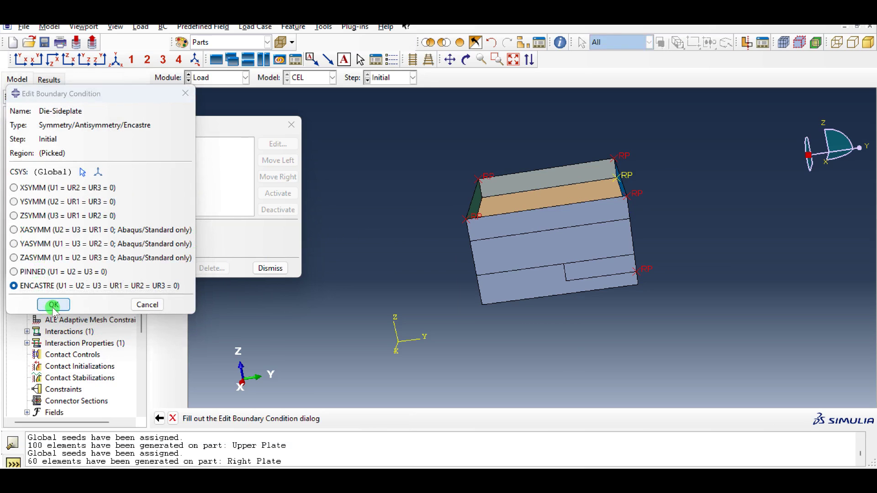
{"action": "left_click", "coordinate": [53, 305]}
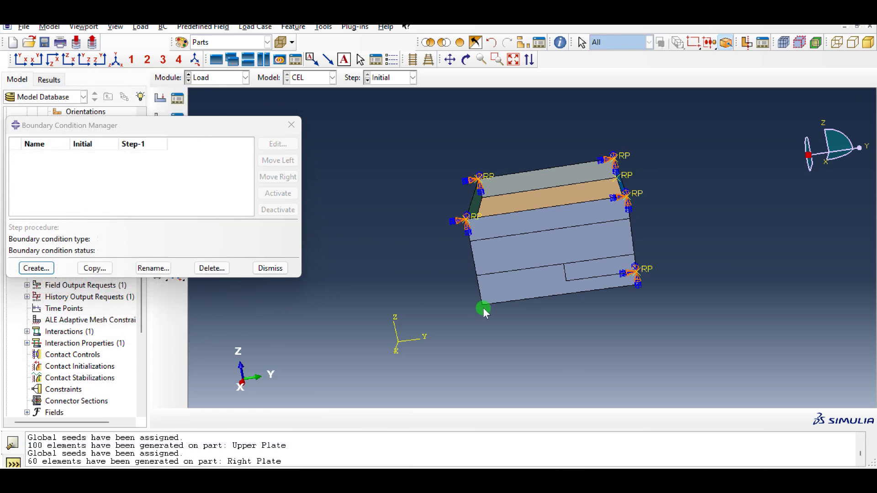
{"action": "left_click", "coordinate": [271, 268]}
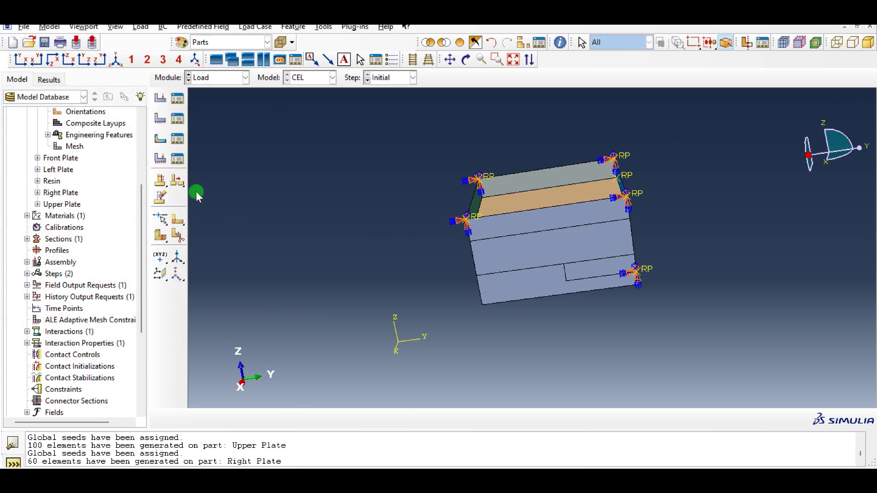
Start a Displacement/Rotation boundary condition named Punch in the Initial step on the one unconstrained reference point
{"action": "left_click", "coordinate": [179, 119]}
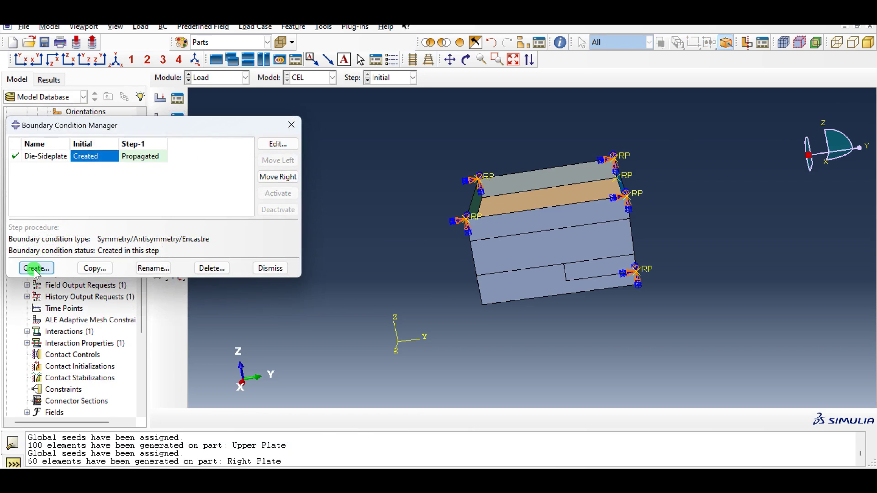
{"action": "left_click", "coordinate": [36, 269]}
{"action": "left_click", "coordinate": [108, 236]}
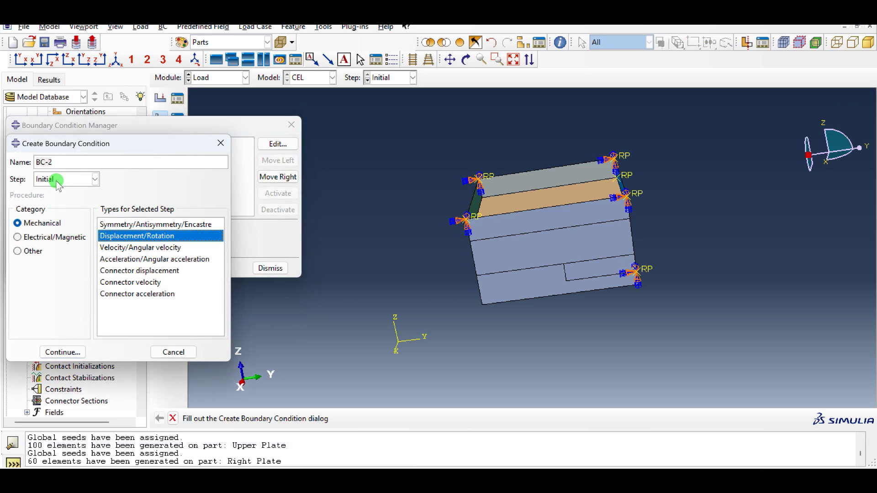
{"action": "left_click_drag", "start_coordinate": [58, 162], "coordinate": [3, 165]}
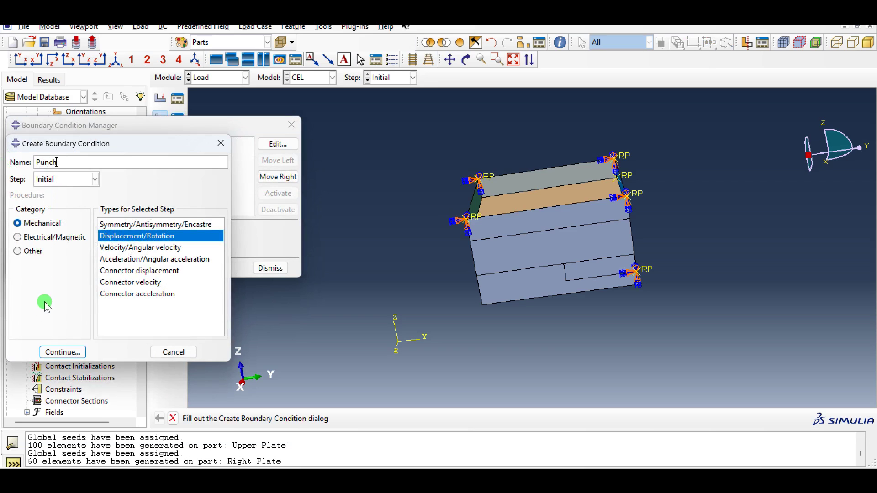
{"action": "left_click", "coordinate": [62, 352]}
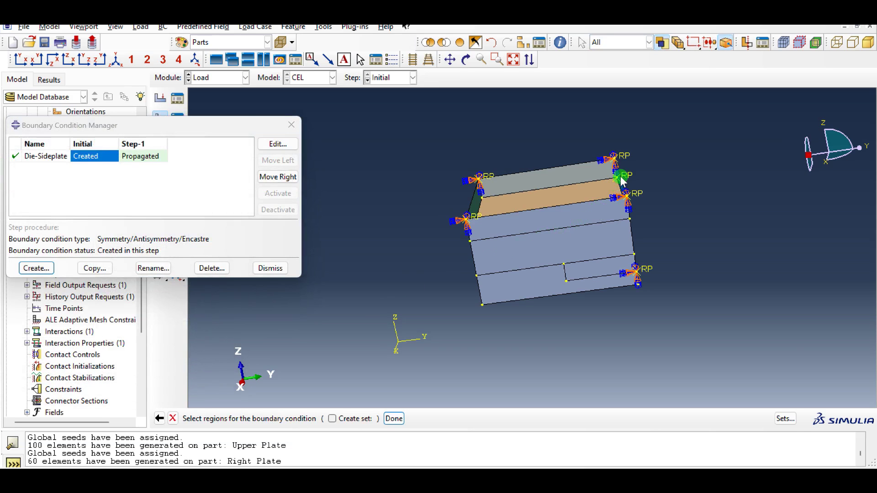
{"action": "middle_click", "coordinate": [328, 207]}
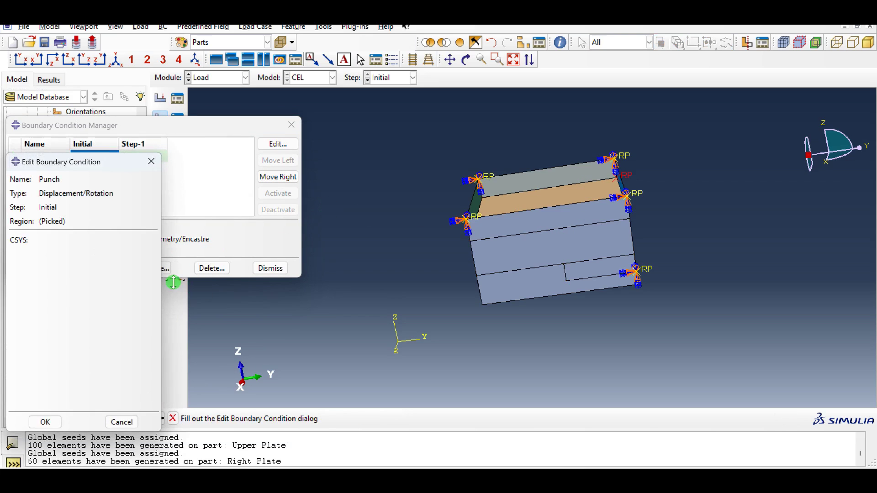
Fix U1, U2, U3, UR1, UR2 and UR3 in the Punch displacement boundary condition
{"action": "left_click", "coordinate": [13, 257]}
{"action": "left_click", "coordinate": [14, 270]}
{"action": "left_click", "coordinate": [14, 284]}
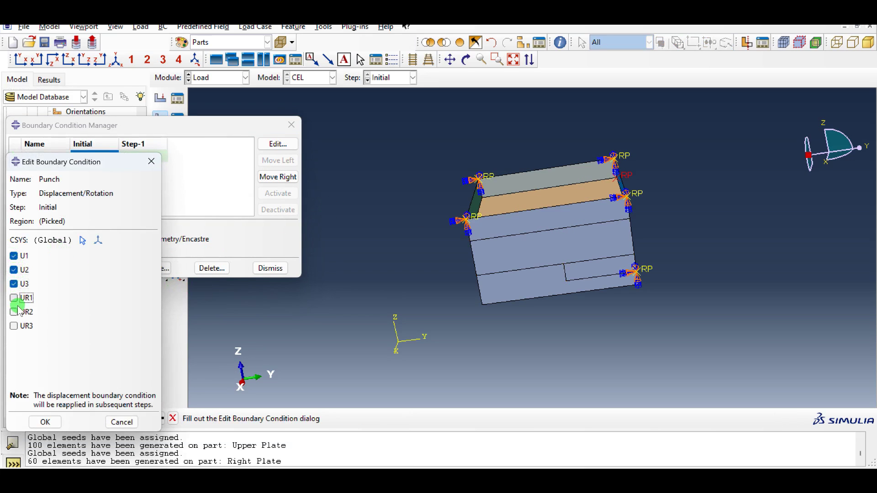
{"action": "left_click", "coordinate": [14, 312]}
{"action": "left_click", "coordinate": [14, 325]}
{"action": "left_click", "coordinate": [24, 298]}
{"action": "left_click", "coordinate": [46, 421]}
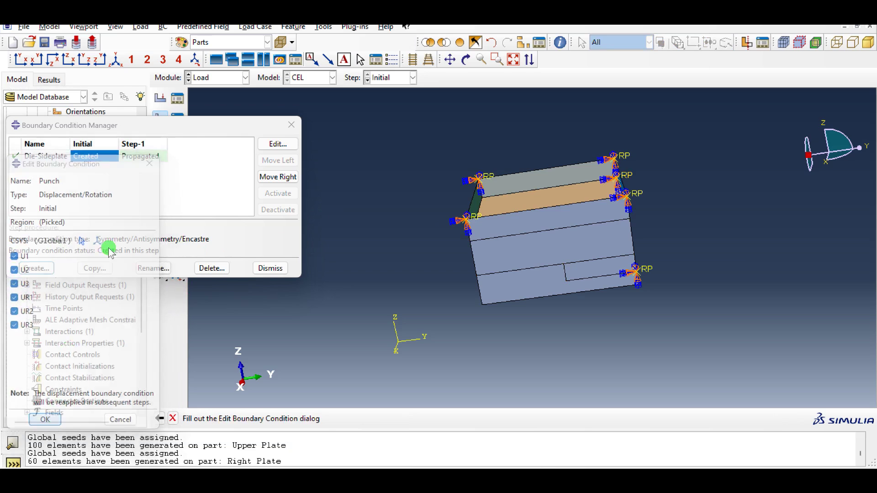
Try to set the Punch displacement U3 to -7 in Step-1 with Instantaneous amplitude, then discard the edit
{"action": "double_click", "coordinate": [140, 169]}
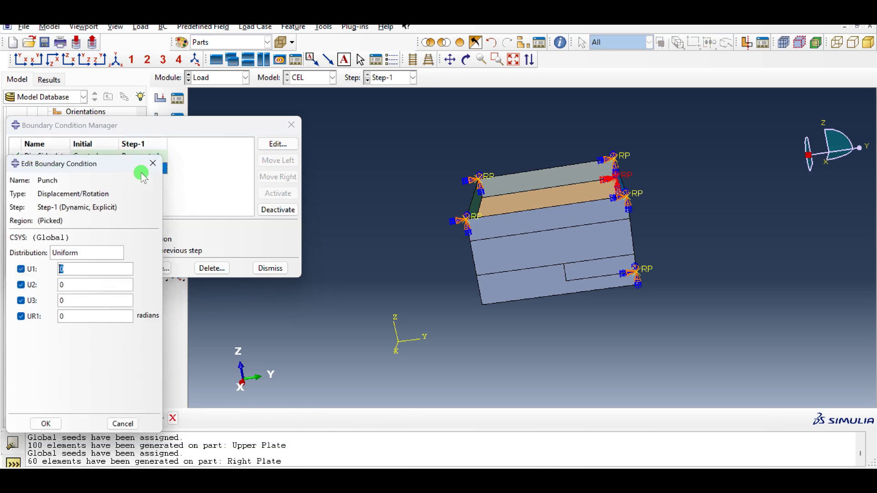
{"action": "double_click", "coordinate": [68, 306]}
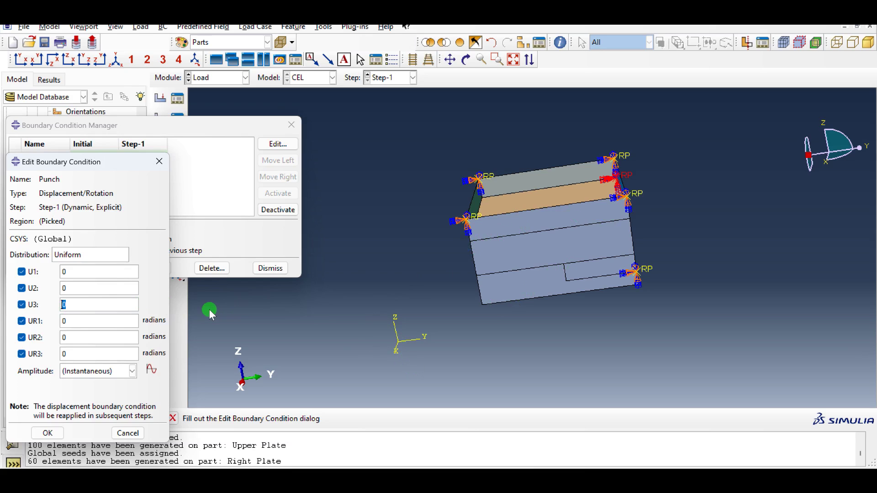
{"action": "type", "text": "-01"}
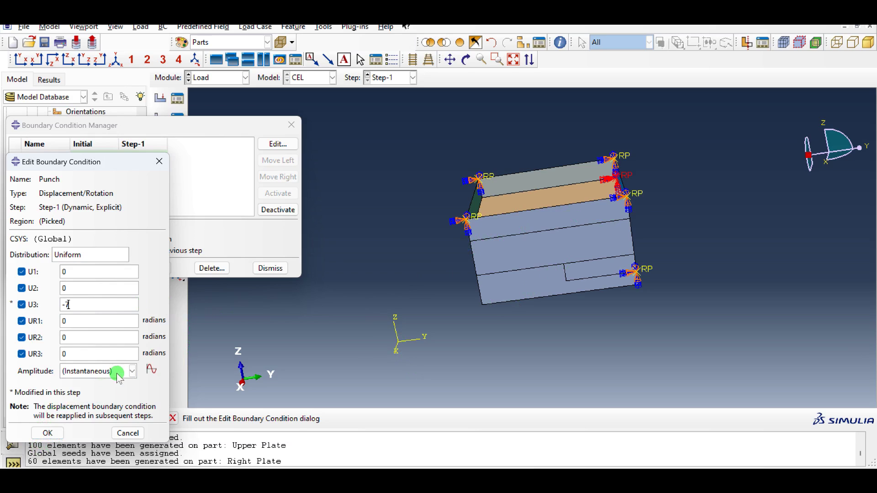
{"action": "left_click", "coordinate": [50, 433]}
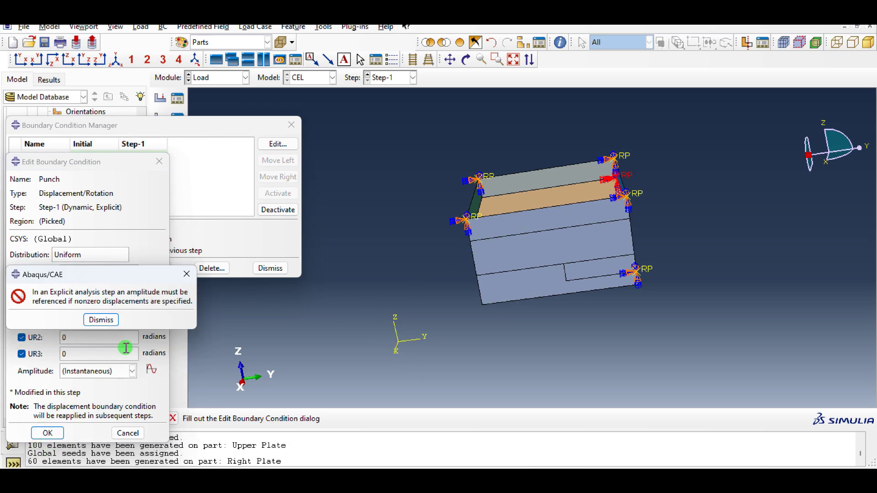
{"action": "left_click", "coordinate": [101, 319]}
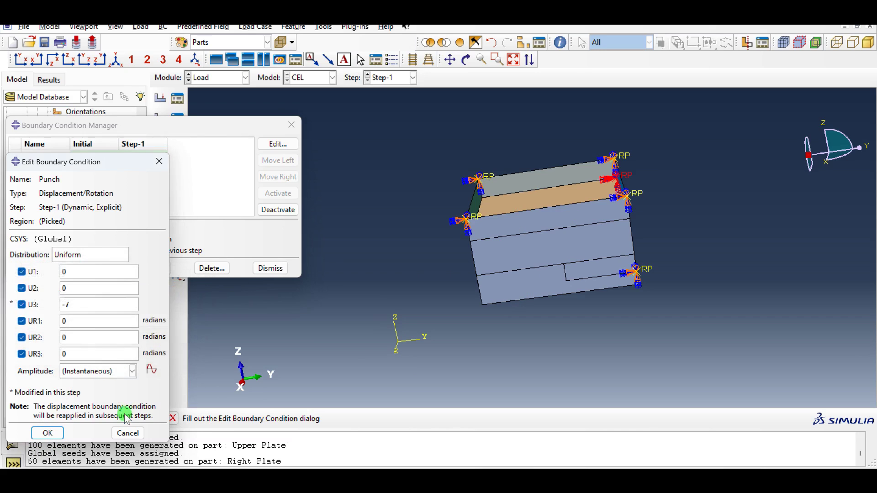
{"action": "left_click", "coordinate": [126, 433]}
{"action": "left_click", "coordinate": [122, 317]}
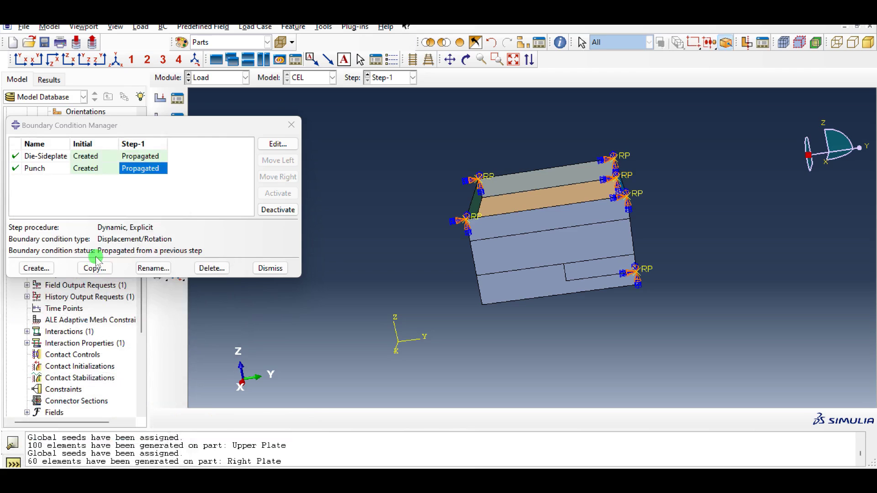
Delete the Punch displacement boundary condition
{"action": "left_click", "coordinate": [79, 169]}
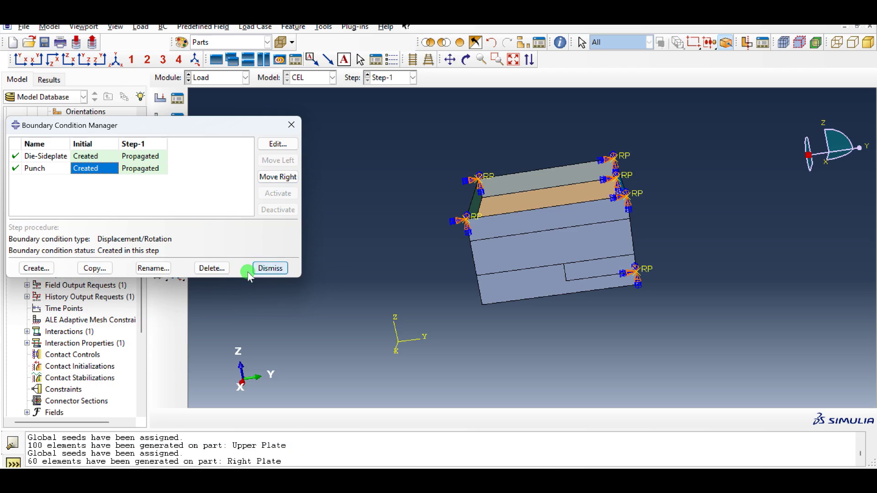
{"action": "left_click", "coordinate": [212, 268]}
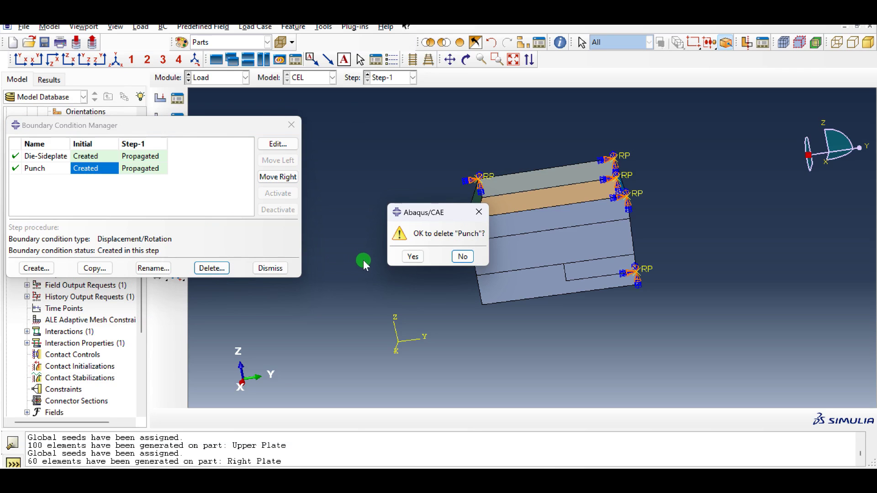
{"action": "left_click", "coordinate": [411, 256]}
Create a Velocity/Angular velocity boundary condition named Punch in the Initial step on the one unconstrained reference point
{"action": "left_click", "coordinate": [39, 269]}
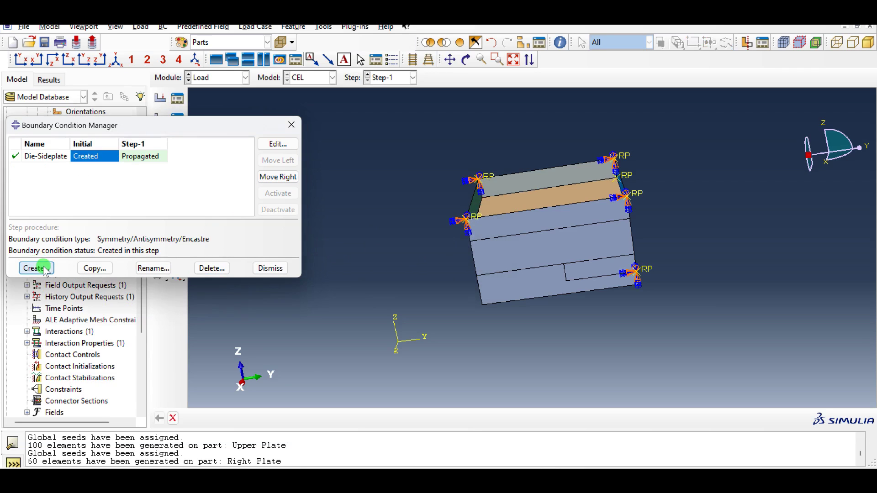
{"action": "left_click", "coordinate": [118, 248]}
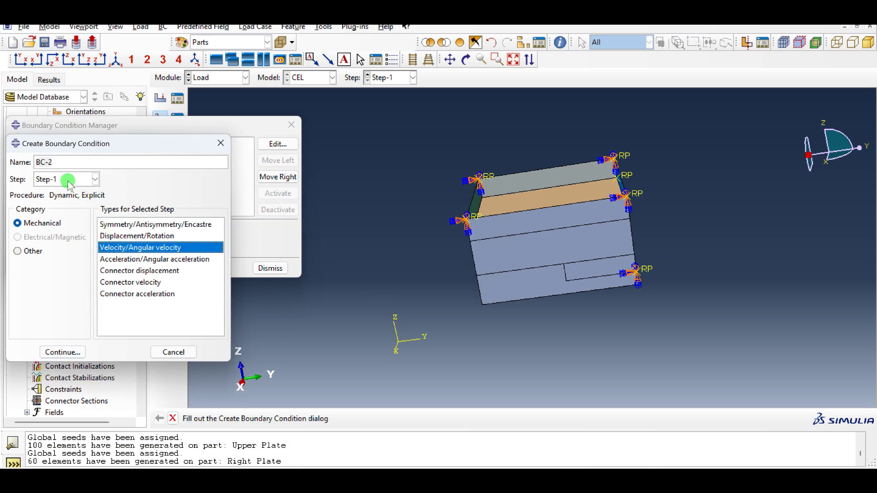
{"action": "left_click_drag", "start_coordinate": [59, 163], "coordinate": [26, 164]}
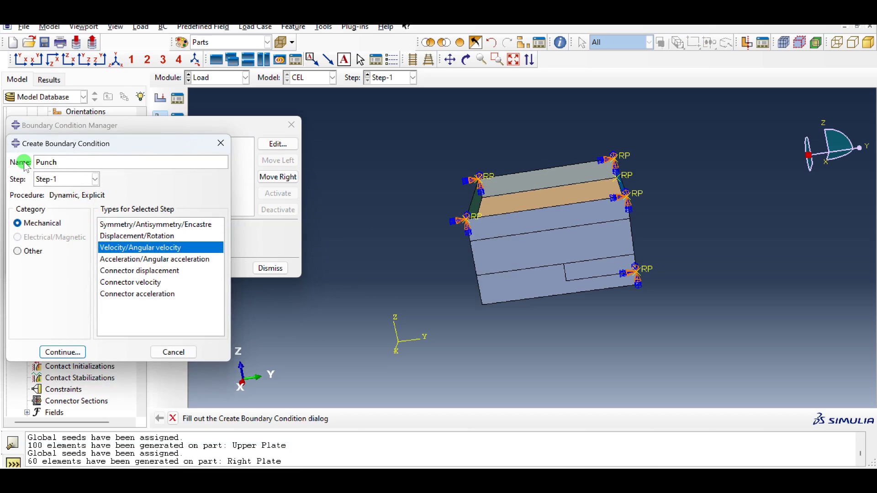
{"action": "left_click", "coordinate": [65, 179]}
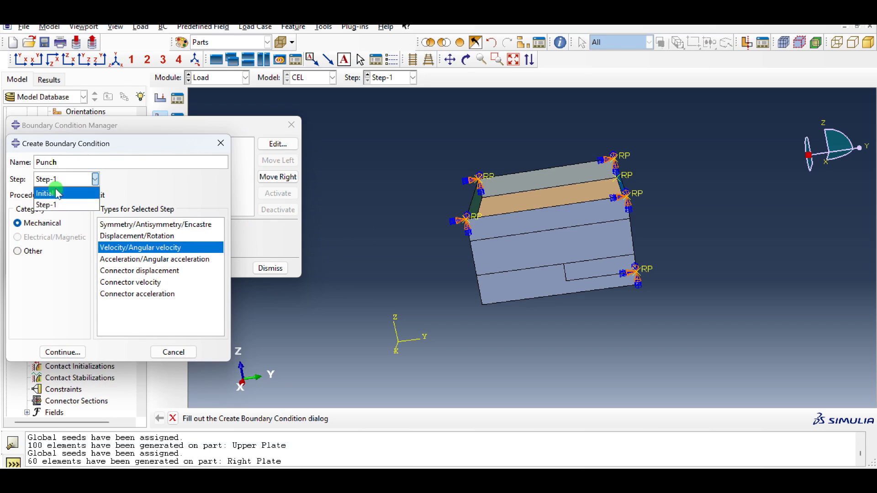
{"action": "left_click", "coordinate": [56, 193]}
{"action": "left_click", "coordinate": [55, 352]}
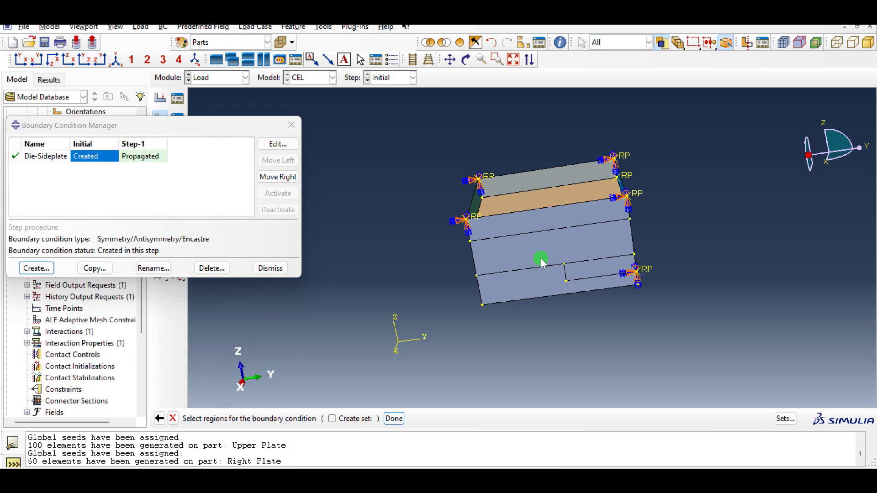
{"action": "left_click", "coordinate": [617, 179]}
{"action": "middle_click", "coordinate": [356, 171]}
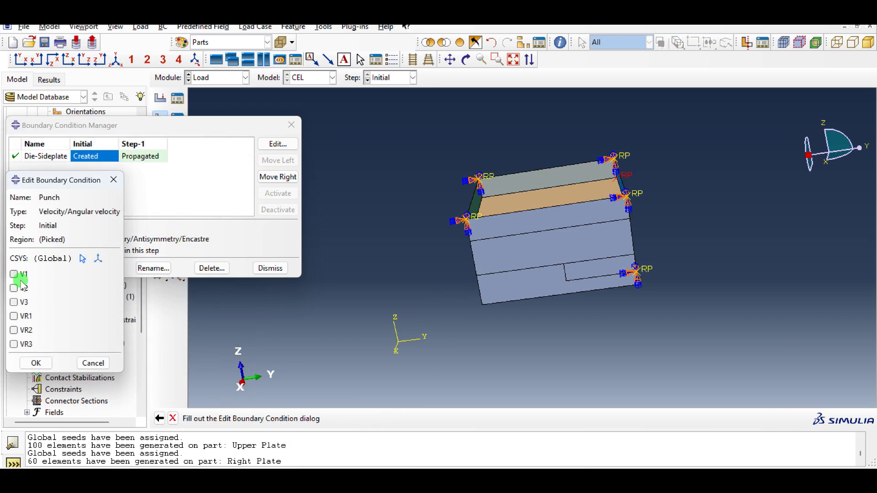
Constrain V1, V2, V3, VR1, VR2 and VR3 in the Punch velocity boundary condition
{"action": "left_click", "coordinate": [23, 288]}
{"action": "left_click", "coordinate": [23, 302]}
{"action": "left_click", "coordinate": [24, 316]}
{"action": "left_click", "coordinate": [25, 330]}
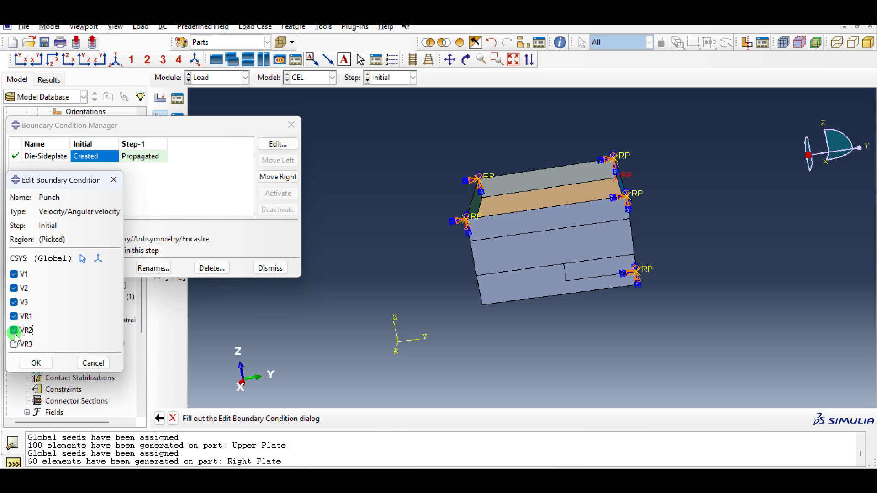
{"action": "left_click", "coordinate": [27, 342]}
{"action": "left_click", "coordinate": [36, 363]}
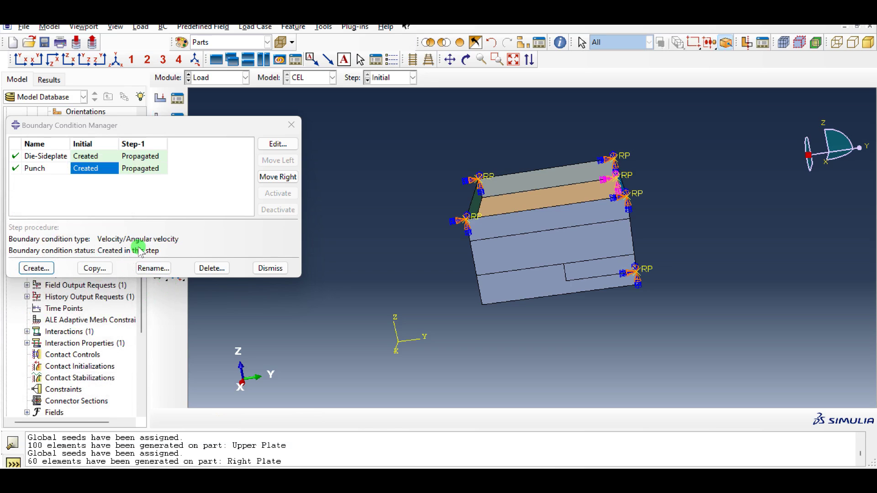
Set the Punch velocity V3 to -7 in Step-1 and close the boundary condition manager
{"action": "double_click", "coordinate": [140, 168]}
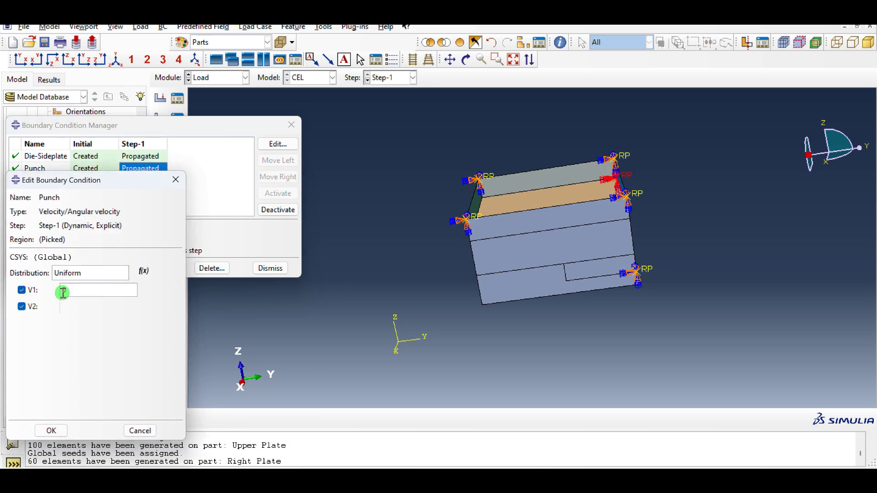
{"action": "left_click_drag", "start_coordinate": [66, 325], "coordinate": [39, 328]}
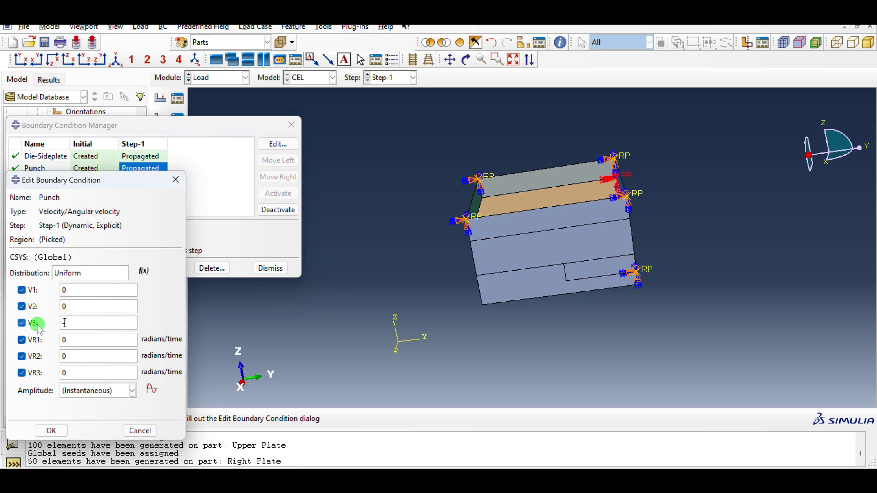
{"action": "type", "text": "-7"}
{"action": "left_click", "coordinate": [51, 431]}
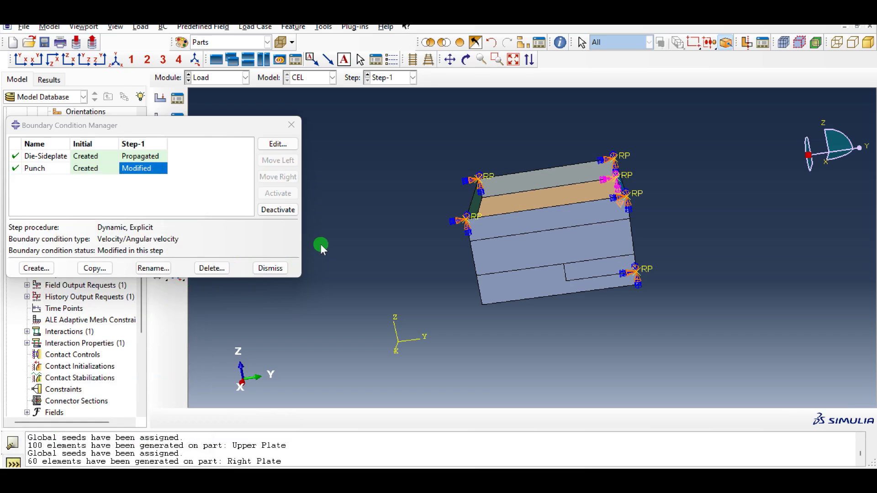
{"action": "left_click", "coordinate": [273, 268]}
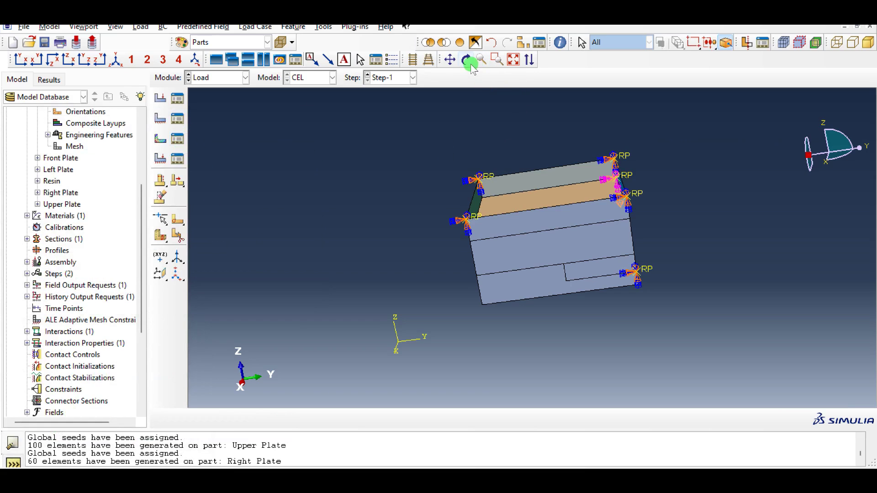
Create a Material assignment predefined field in the Initial step on the Eulerian part instance
{"action": "left_click", "coordinate": [177, 141]}
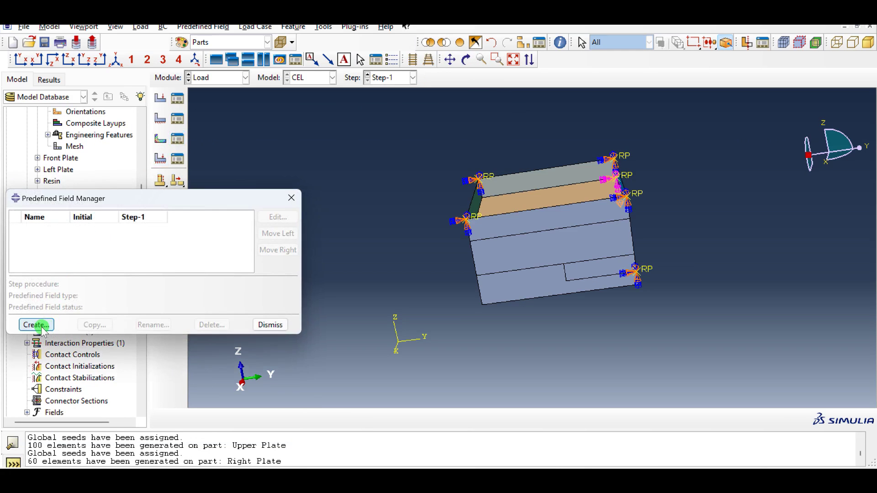
{"action": "left_click", "coordinate": [37, 324]}
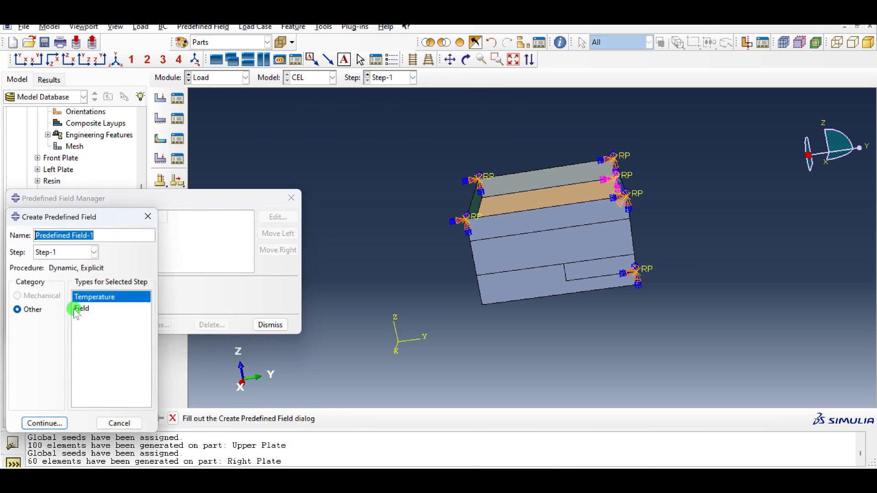
{"action": "left_click", "coordinate": [59, 252]}
{"action": "left_click", "coordinate": [45, 264]}
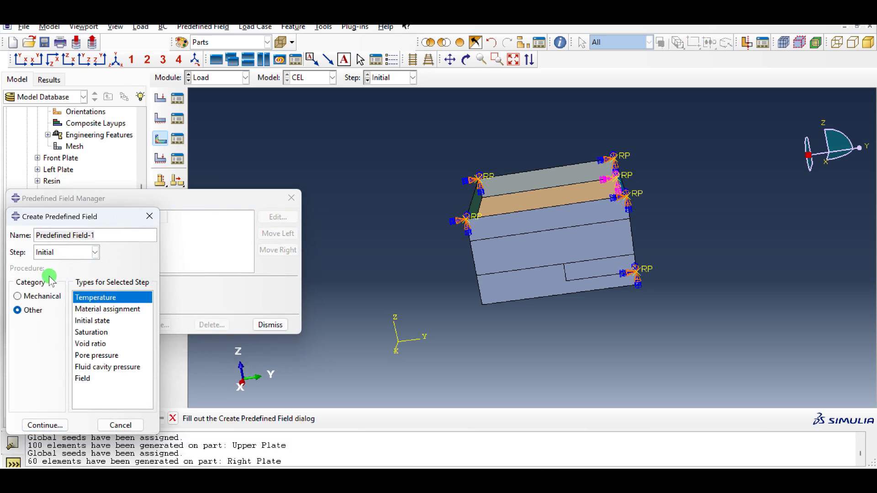
{"action": "left_click", "coordinate": [37, 298]}
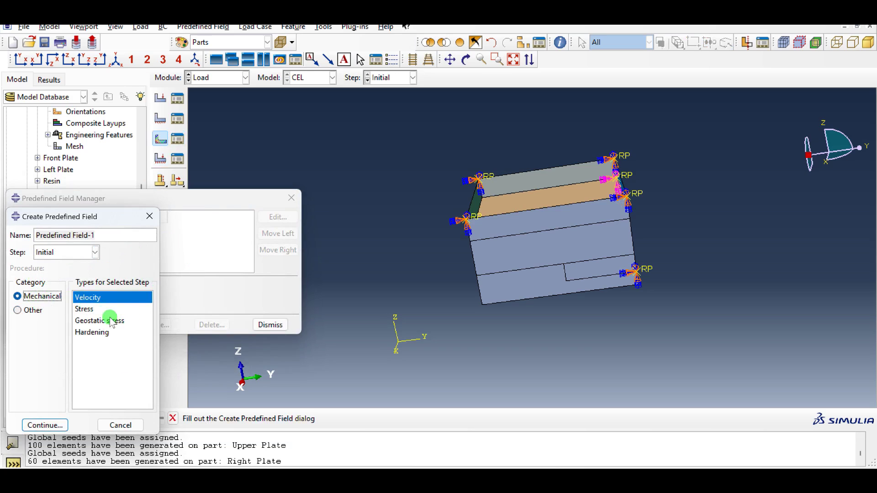
{"action": "left_click", "coordinate": [32, 311]}
{"action": "left_click", "coordinate": [91, 309]}
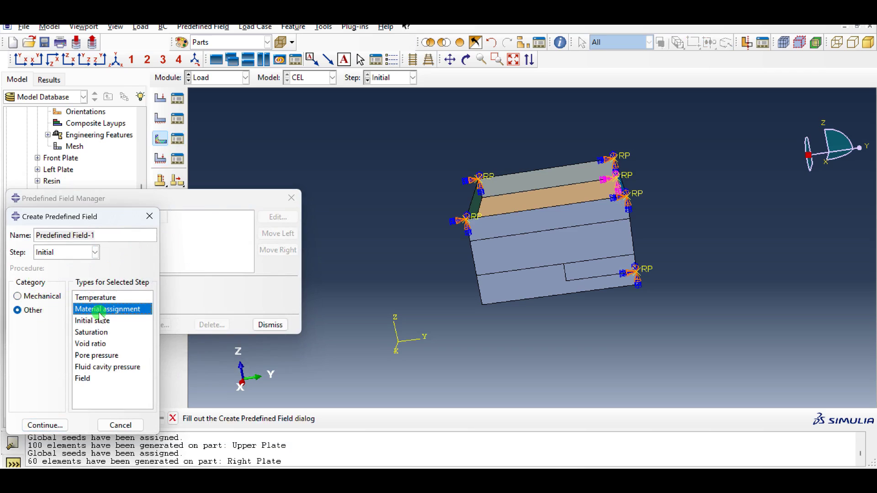
{"action": "left_click", "coordinate": [56, 426]}
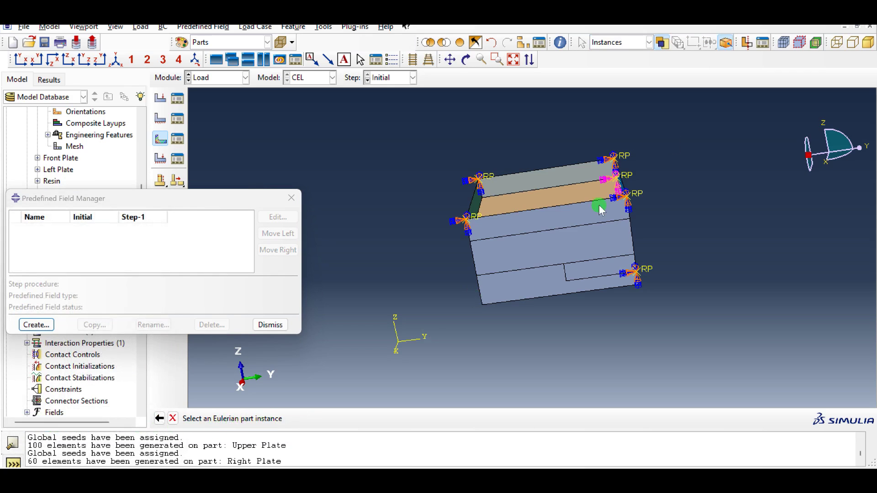
{"action": "left_click", "coordinate": [460, 43]}
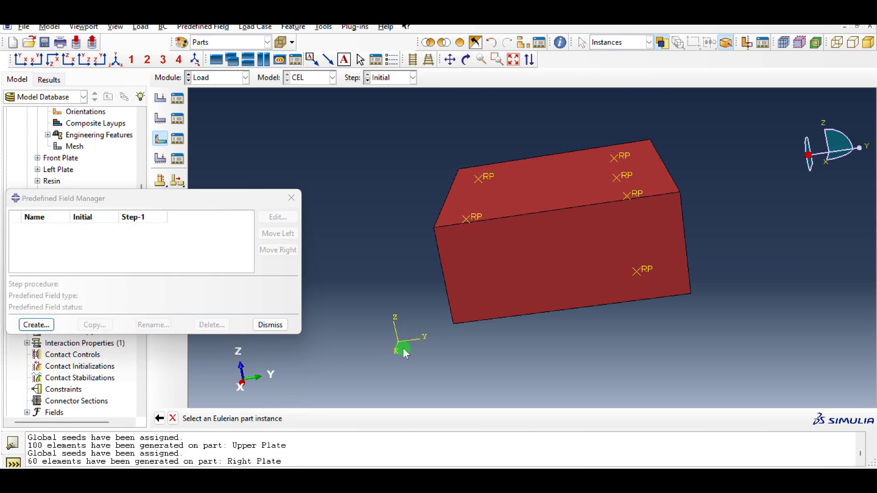
{"action": "left_click", "coordinate": [494, 257]}
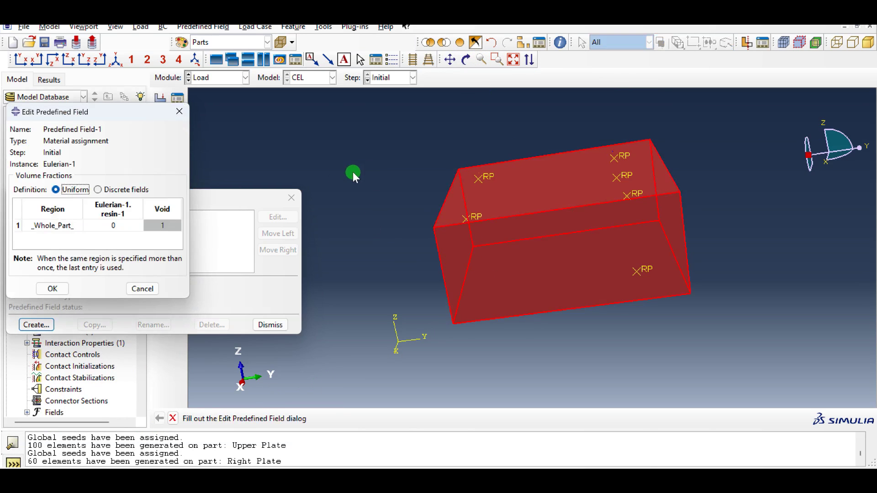
Define the predefined field's volume fractions by discrete fields, assigning DiscField-1 to the whole part, and close the predefined field manager
{"action": "left_click", "coordinate": [104, 190]}
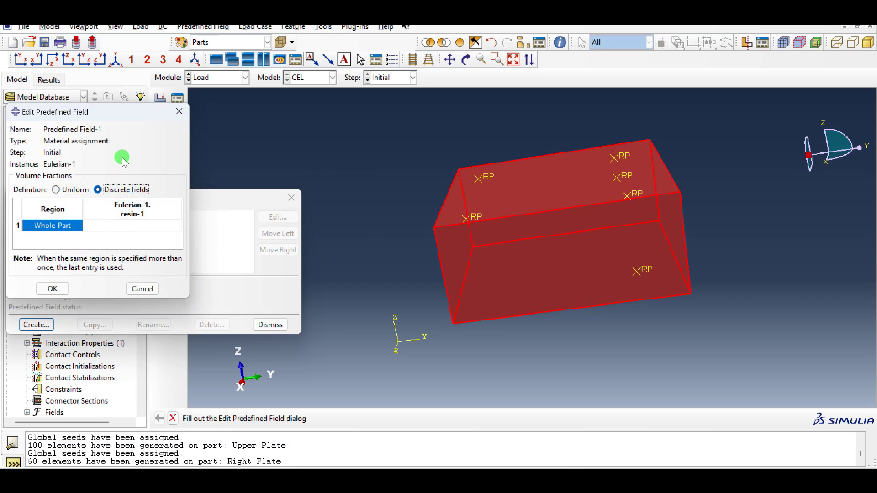
{"action": "left_click", "coordinate": [130, 224]}
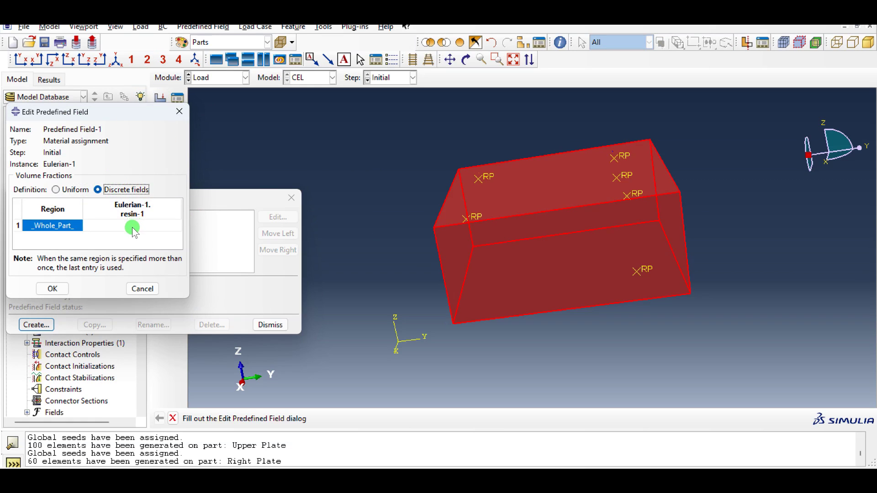
{"action": "left_click", "coordinate": [132, 225]}
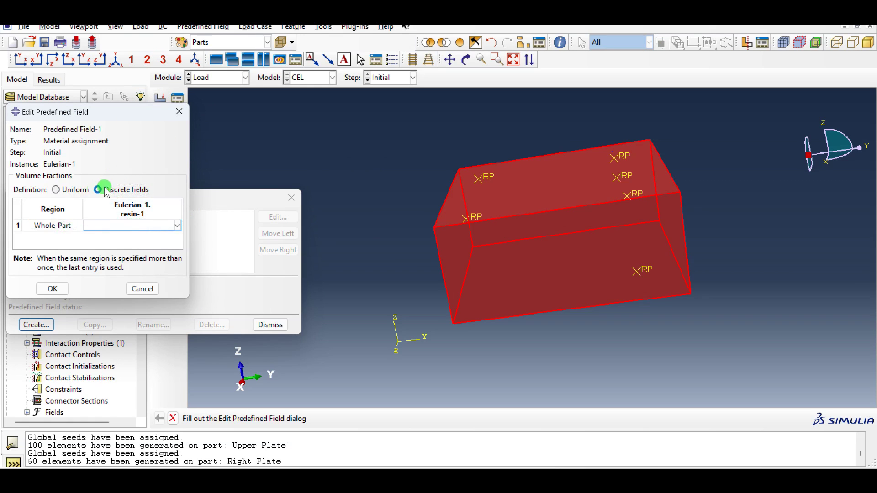
{"action": "left_click", "coordinate": [127, 226]}
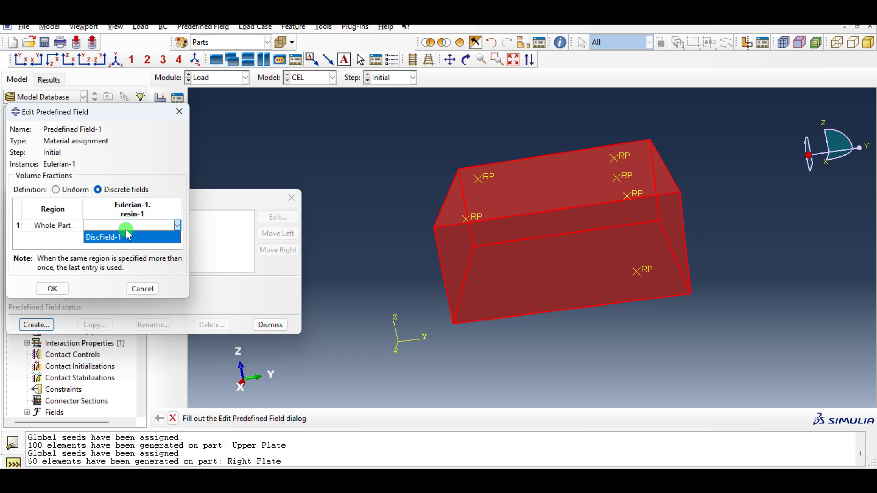
{"action": "left_click", "coordinate": [125, 242]}
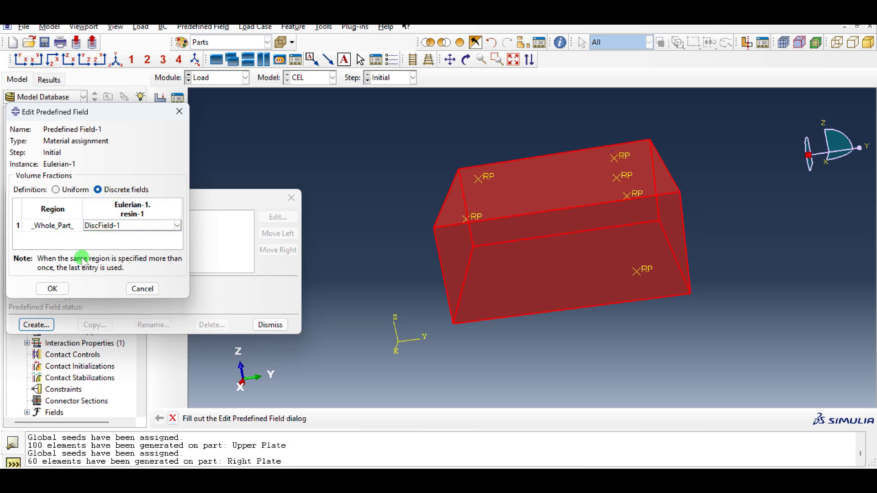
{"action": "left_click", "coordinate": [57, 288]}
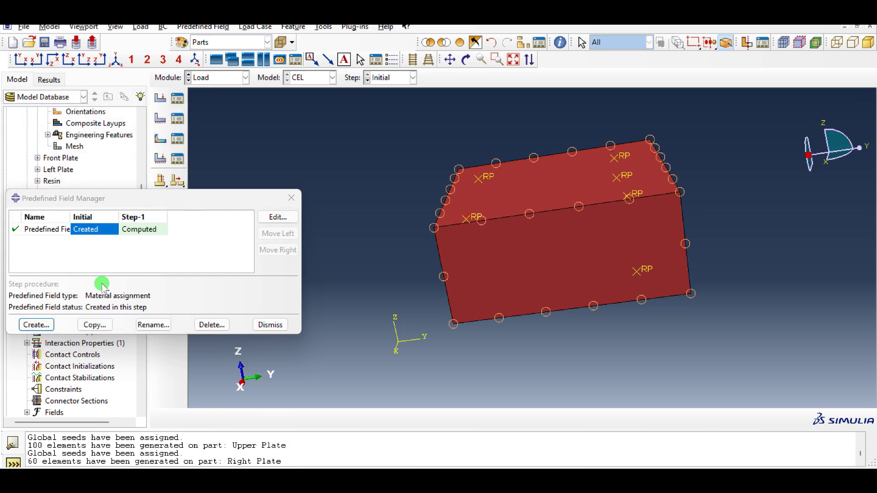
{"action": "left_click", "coordinate": [271, 324]}
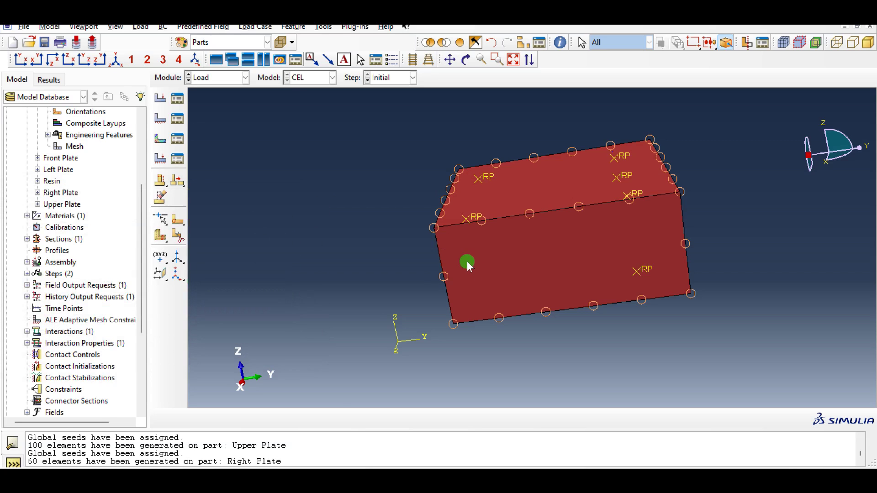
Create a Symmetry/Antisymmetry/Encastre boundary condition named Eulerain in the Initial step on the bottom face of the Eulerian domain
{"action": "left_click_drag", "start_coordinate": [640, 354], "coordinate": [584, 274], "text": "ctrl+alt"}
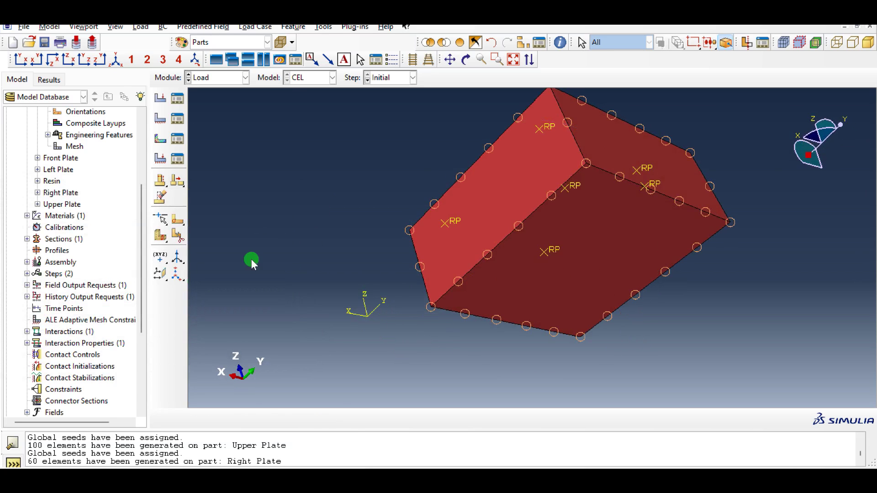
{"action": "left_click", "coordinate": [177, 119]}
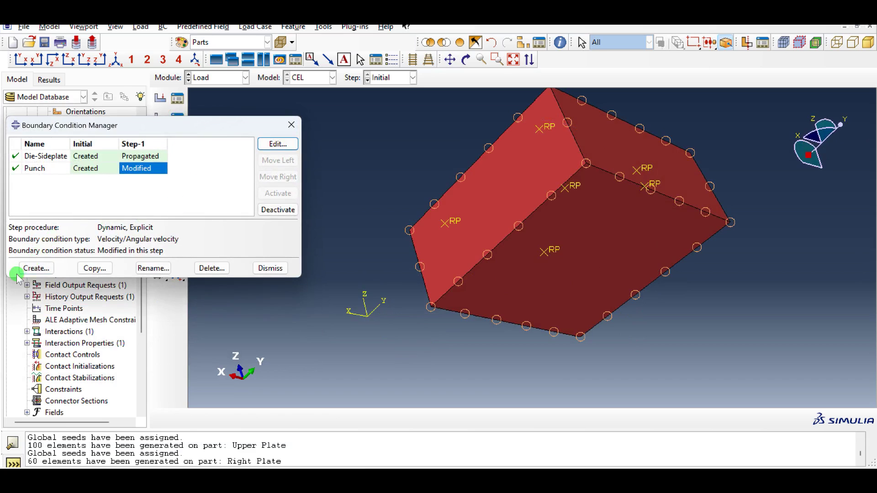
{"action": "left_click", "coordinate": [37, 269]}
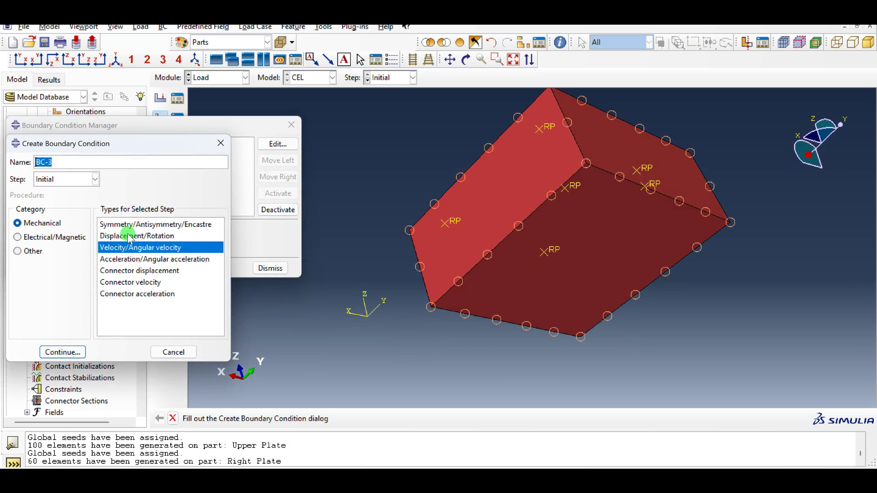
{"action": "left_click", "coordinate": [159, 224]}
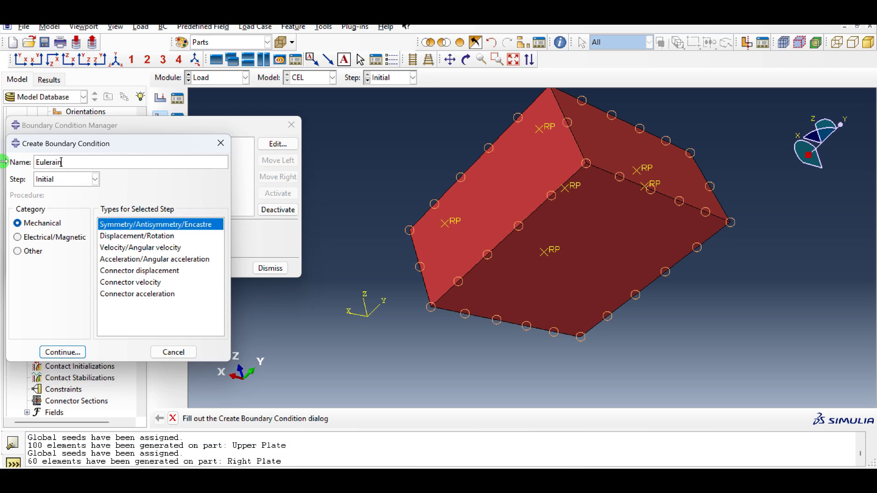
{"action": "left_click", "coordinate": [59, 351]}
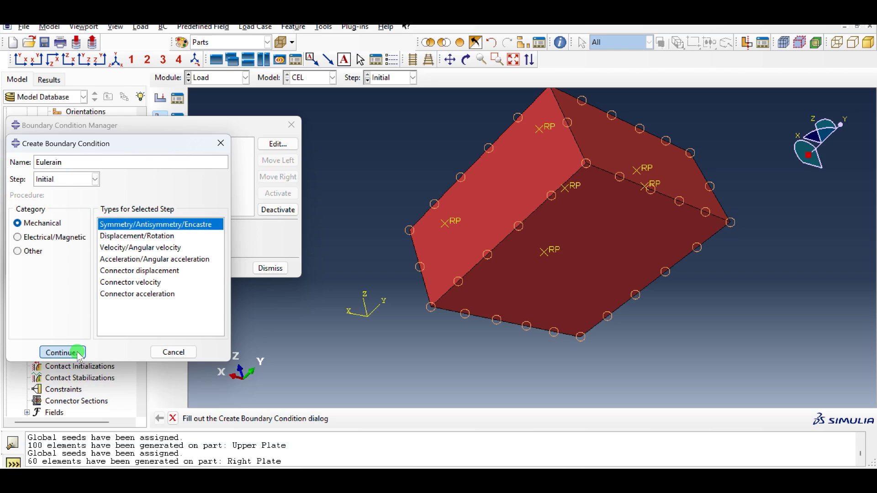
{"action": "left_click", "coordinate": [618, 259]}
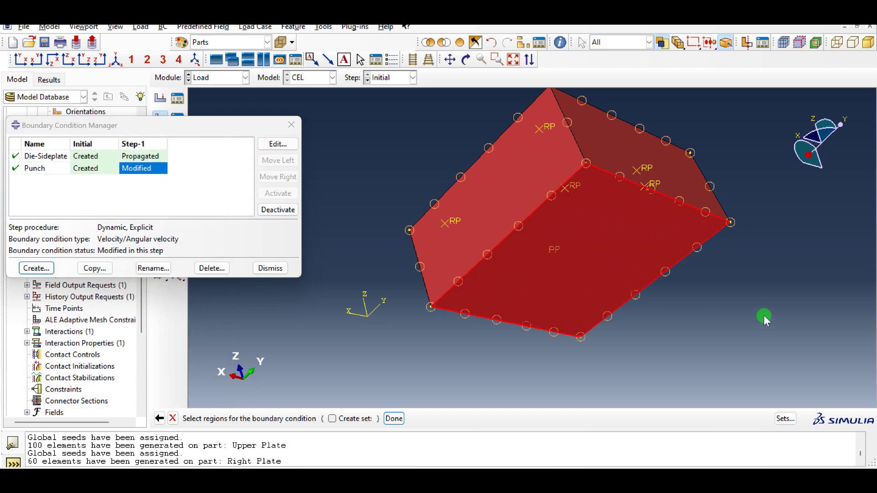
{"action": "middle_click", "coordinate": [763, 316]}
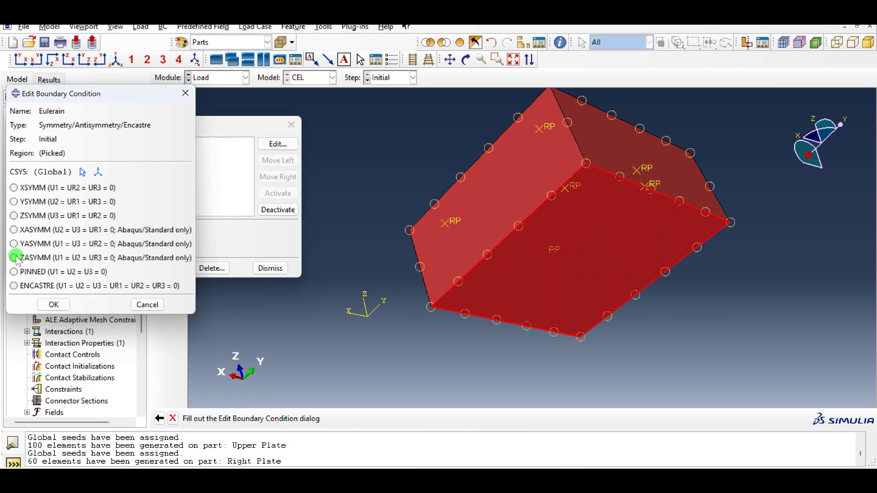
Set the Eulerain boundary condition to ENCASTRE and close the boundary condition manager
{"action": "left_click", "coordinate": [16, 286]}
{"action": "left_click", "coordinate": [54, 305]}
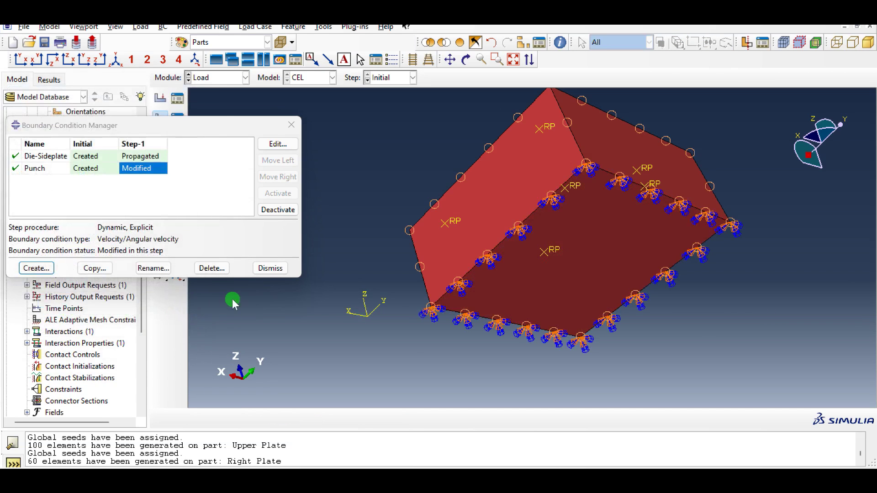
{"action": "left_click", "coordinate": [270, 267]}
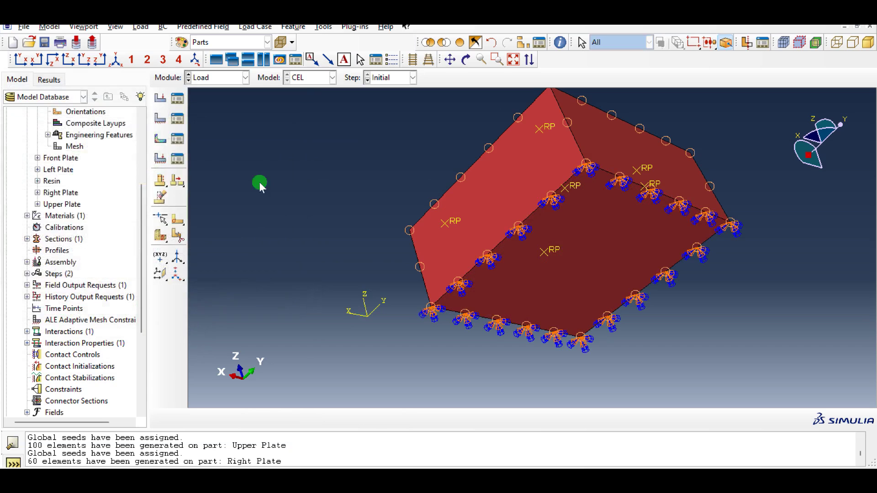
Suppress the Resin-1 instance in the assembly
{"action": "left_click", "coordinate": [226, 78]}
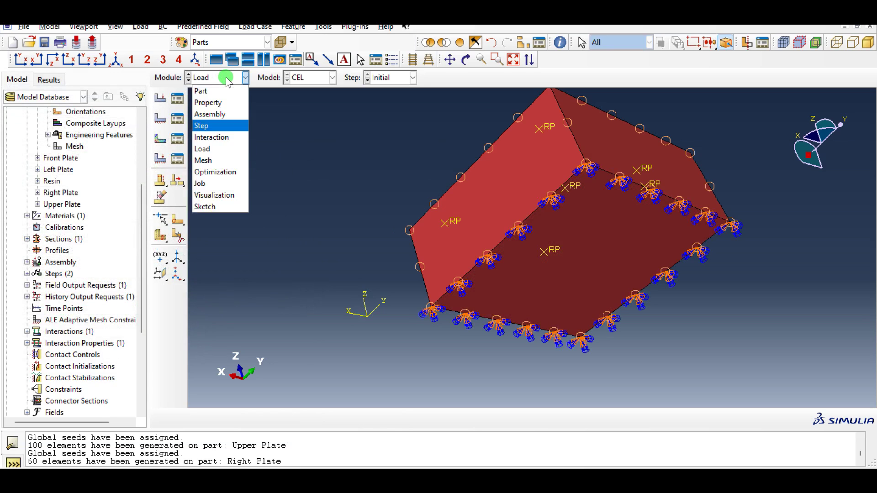
{"action": "left_click", "coordinate": [214, 160]}
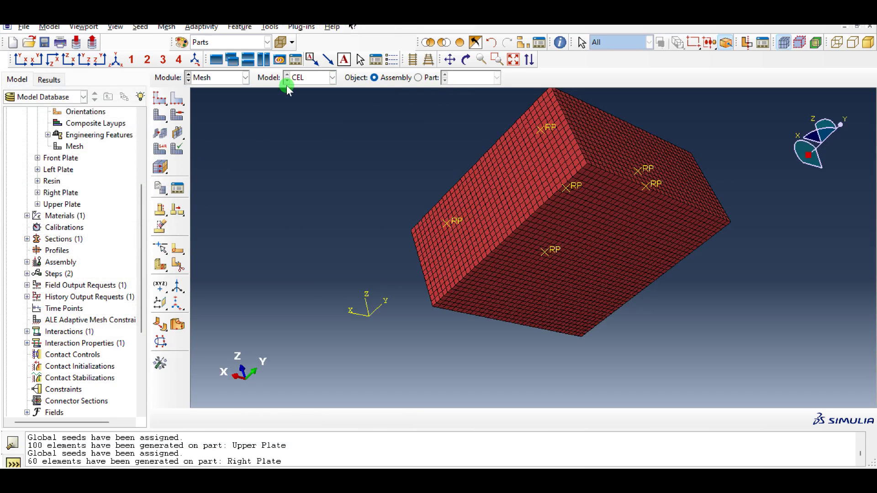
{"action": "left_click", "coordinate": [244, 77]}
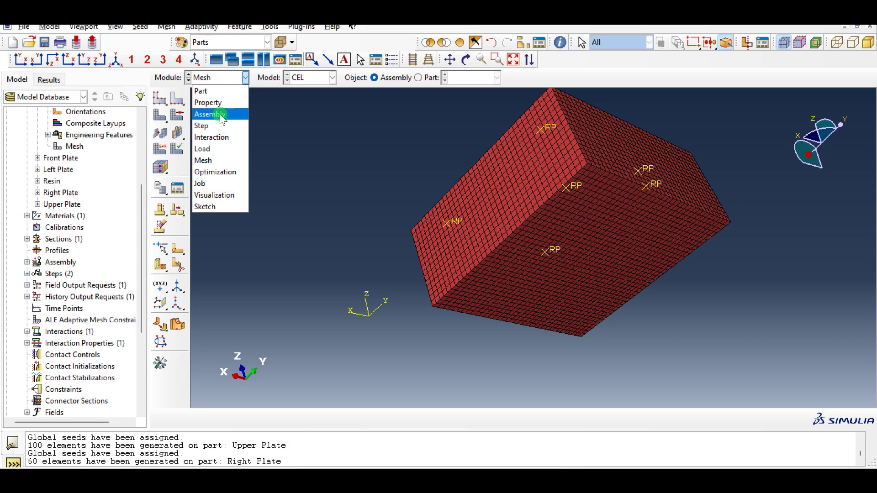
{"action": "left_click", "coordinate": [212, 115]}
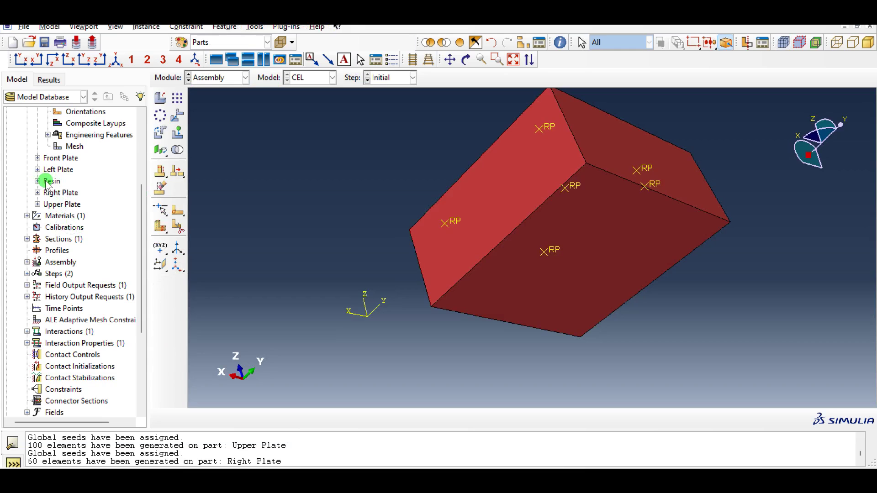
{"action": "left_click", "coordinate": [27, 261]}
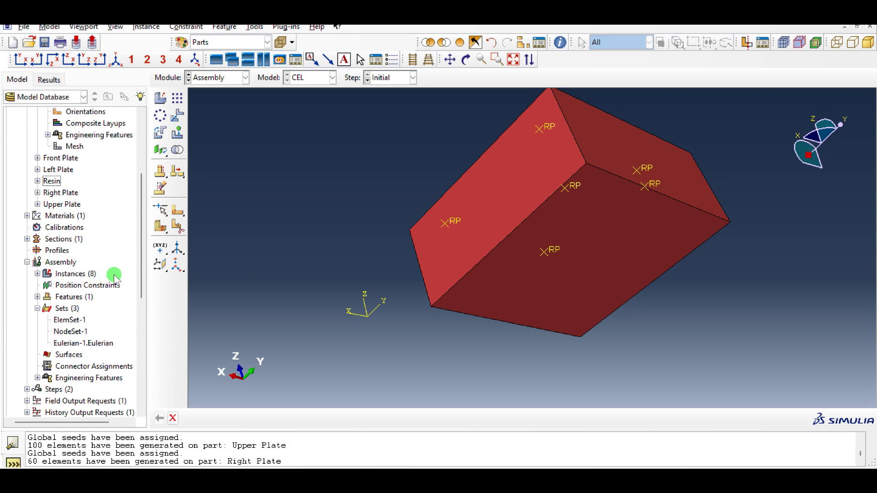
{"action": "left_click", "coordinate": [37, 309]}
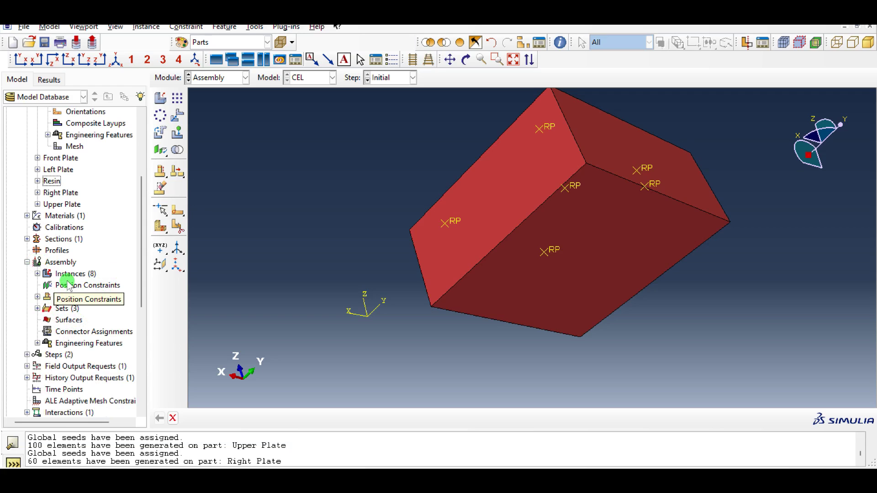
{"action": "left_click", "coordinate": [37, 274]}
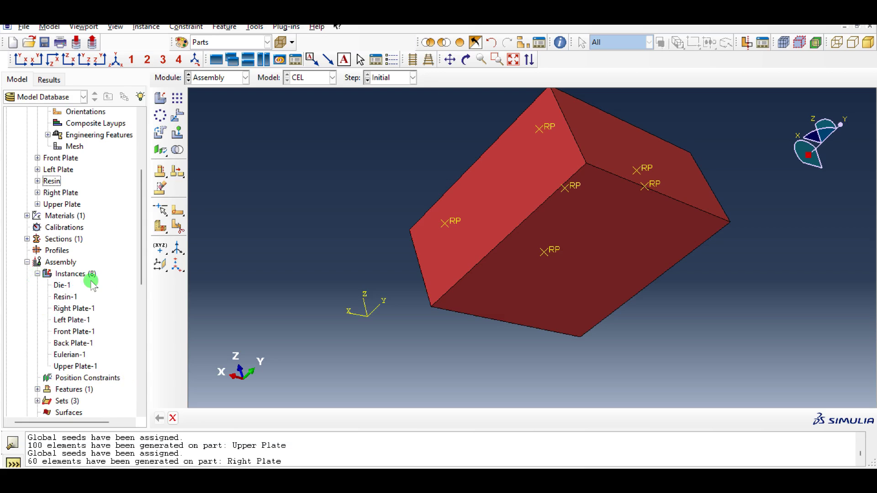
{"action": "right_click", "coordinate": [65, 298]}
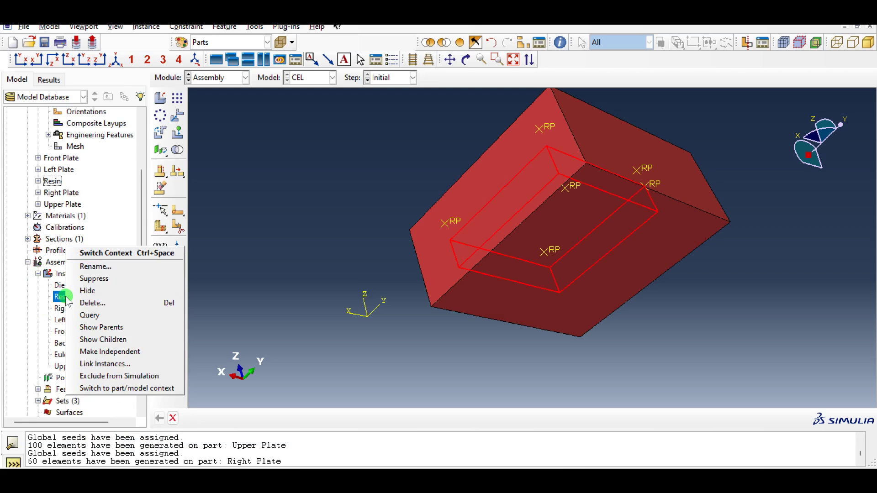
{"action": "left_click", "coordinate": [102, 280]}
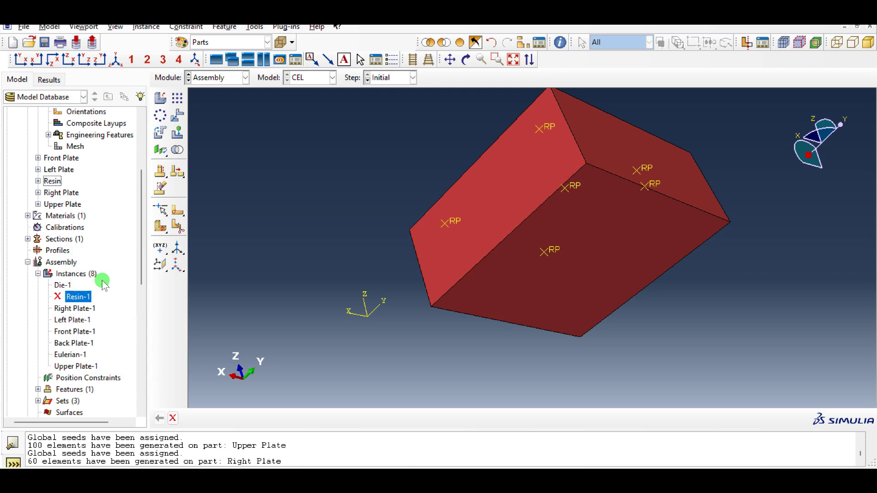
Create a full-analysis job named Job-1 for the CEL model, keeping the default submission and parallelization settings
{"action": "scroll", "coordinate": [204, 132], "scroll_direction": "down", "scroll_amount": 3}
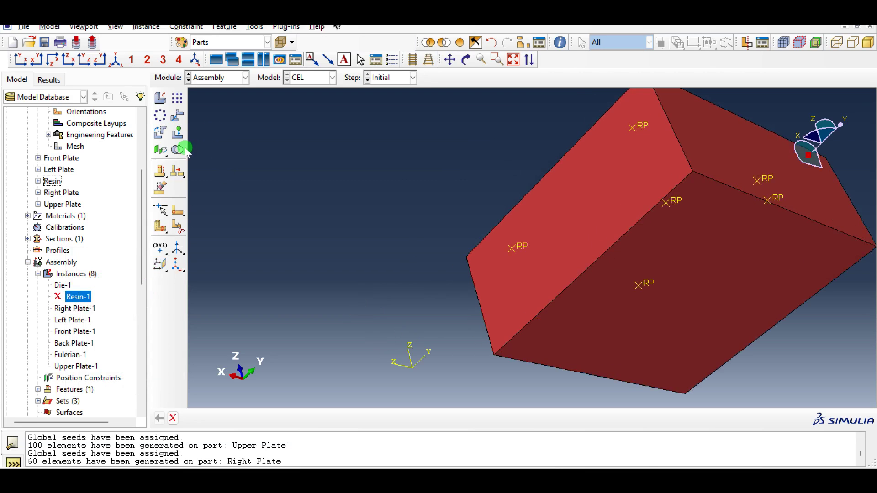
{"action": "left_click", "coordinate": [245, 78]}
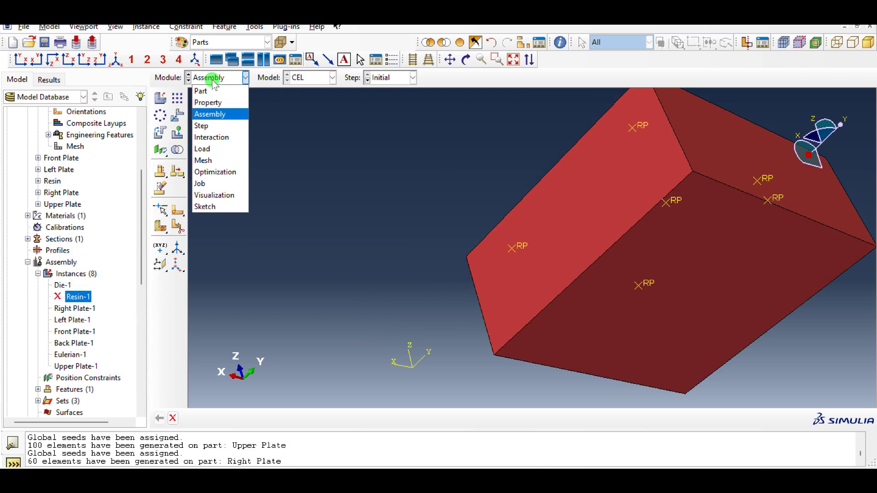
{"action": "left_click", "coordinate": [221, 187]}
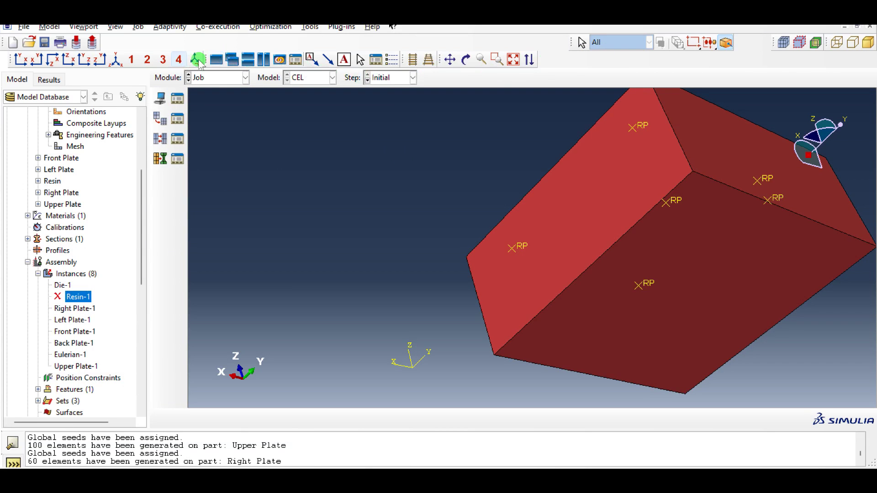
{"action": "left_click", "coordinate": [183, 103]}
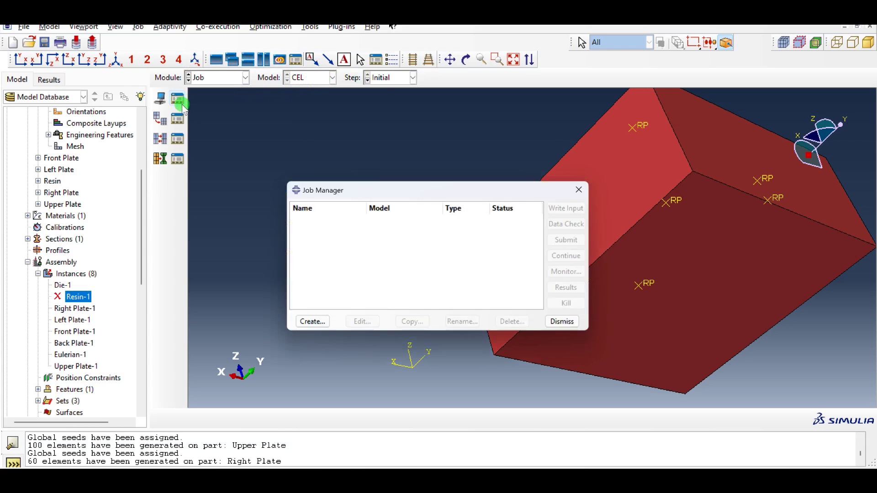
{"action": "left_click", "coordinate": [310, 326]}
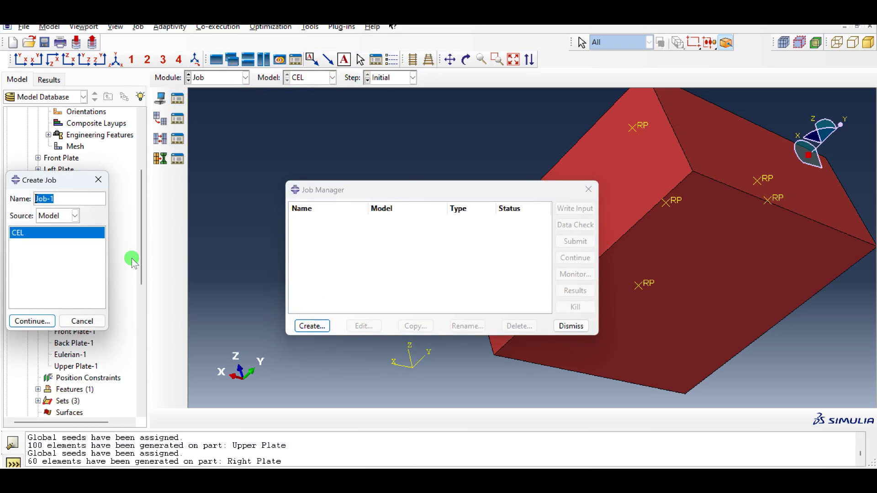
{"action": "left_click", "coordinate": [33, 321]}
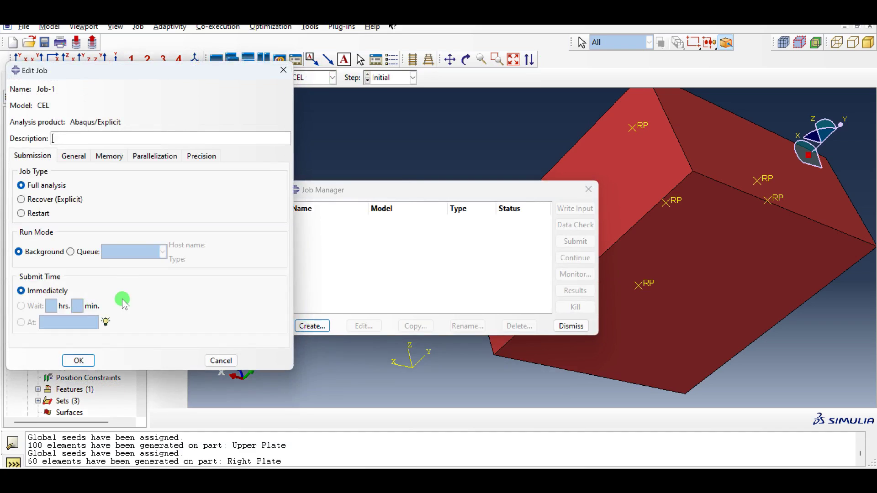
{"action": "left_click", "coordinate": [152, 157]}
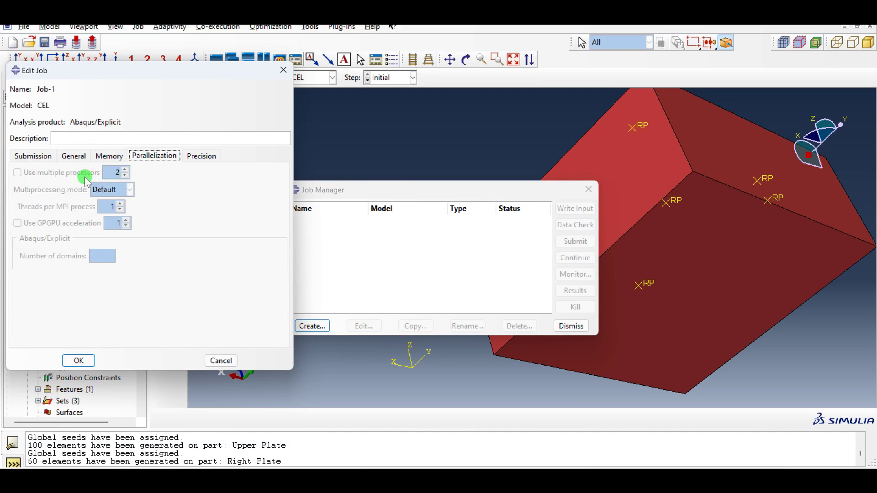
{"action": "left_click", "coordinate": [80, 361]}
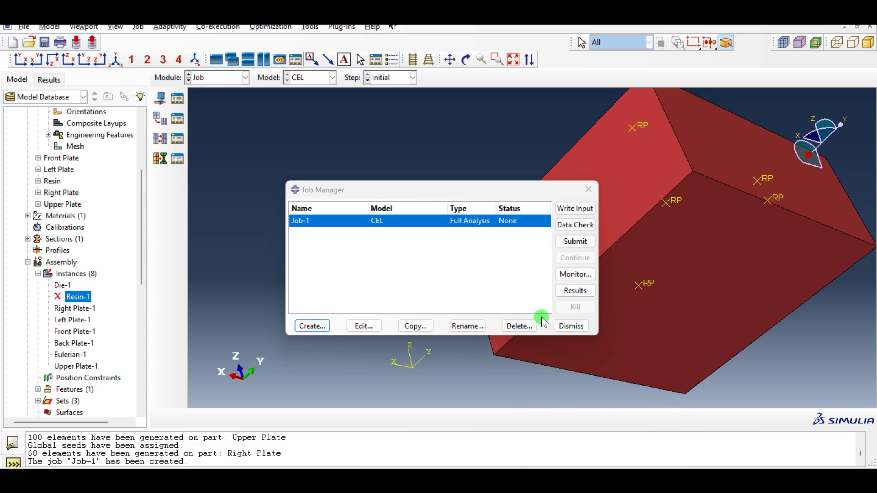
Switch to the Job-14.odb results and plot EVF_VOID as the primary contour variable, viewed in 3D
{"action": "left_click", "coordinate": [578, 479]}
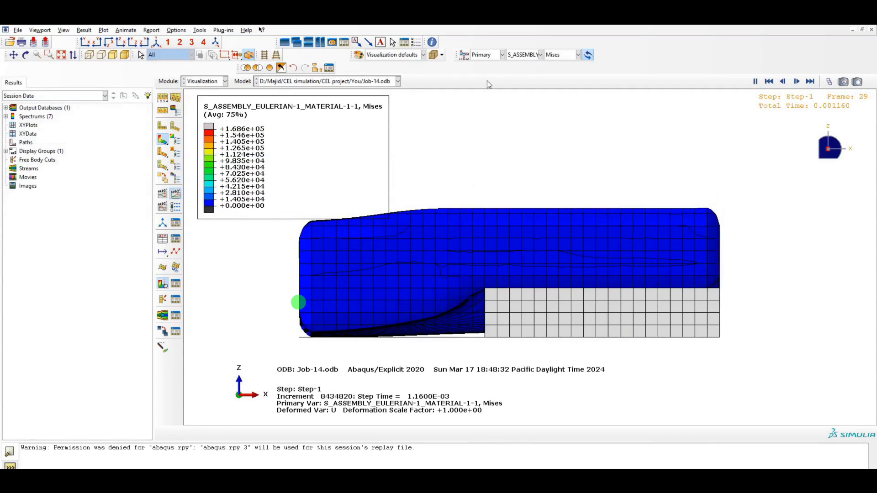
{"action": "left_click", "coordinate": [523, 54]}
{"action": "left_click", "coordinate": [521, 107]}
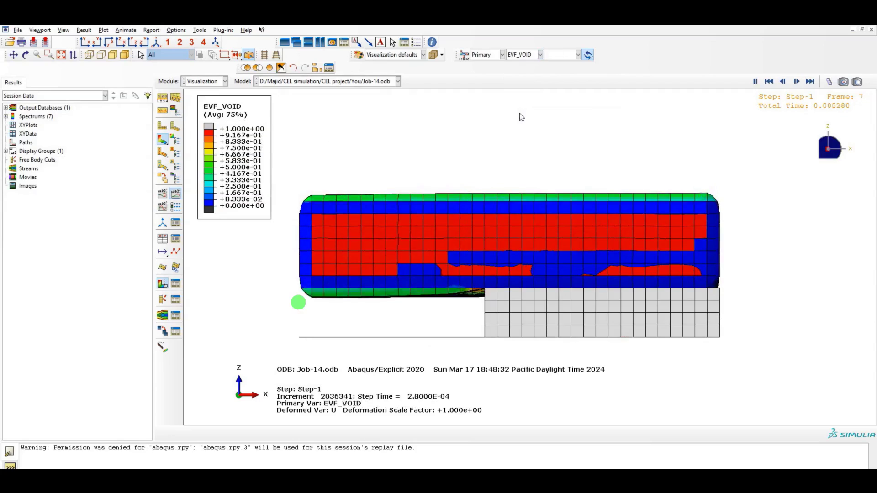
{"action": "left_click_drag", "start_coordinate": [558, 269], "coordinate": [573, 248], "text": "ctrl+alt"}
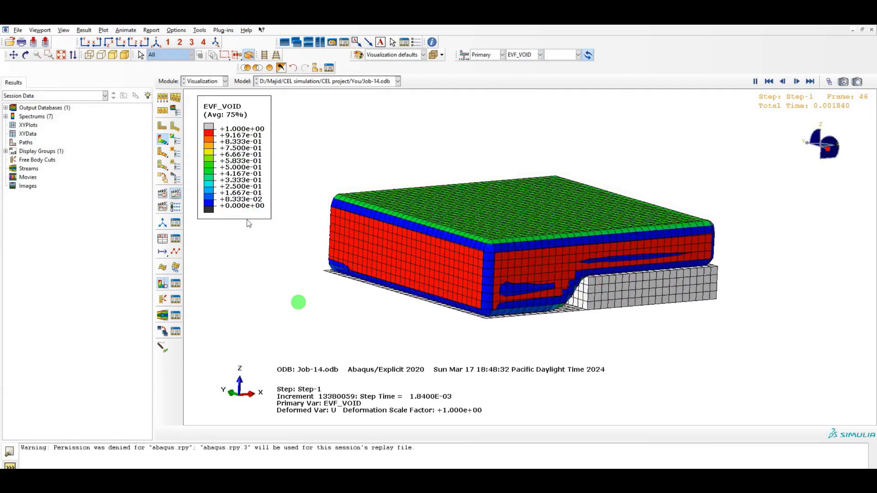
Replace the viewport contents with only the EULERIAN-1 part instance using a display group
{"action": "left_click", "coordinate": [316, 68]}
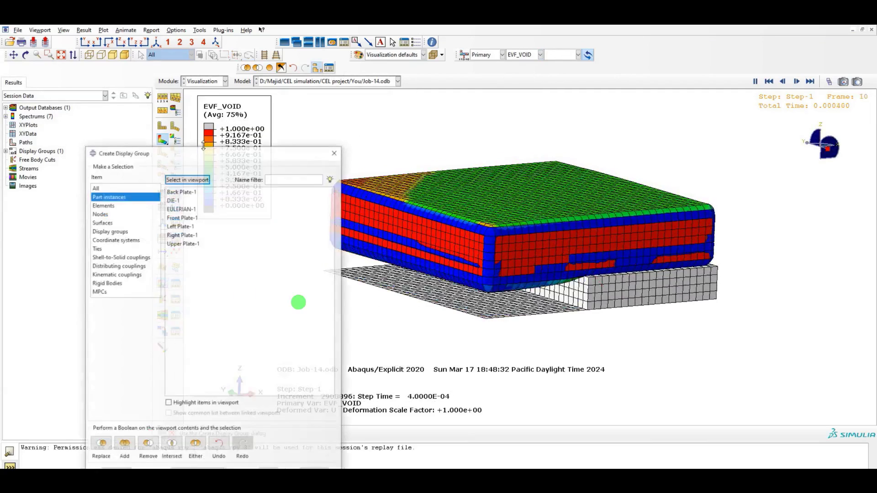
{"action": "left_click", "coordinate": [181, 208]}
{"action": "left_click", "coordinate": [101, 444]}
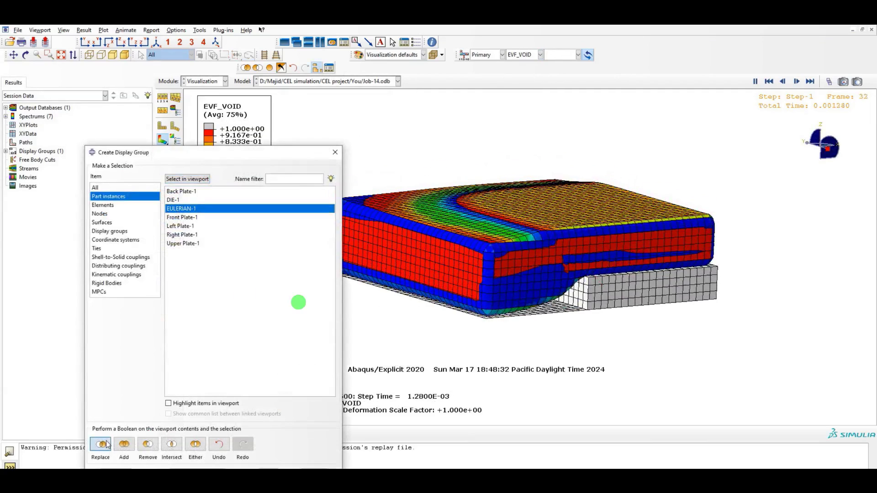
{"action": "left_click", "coordinate": [335, 152]}
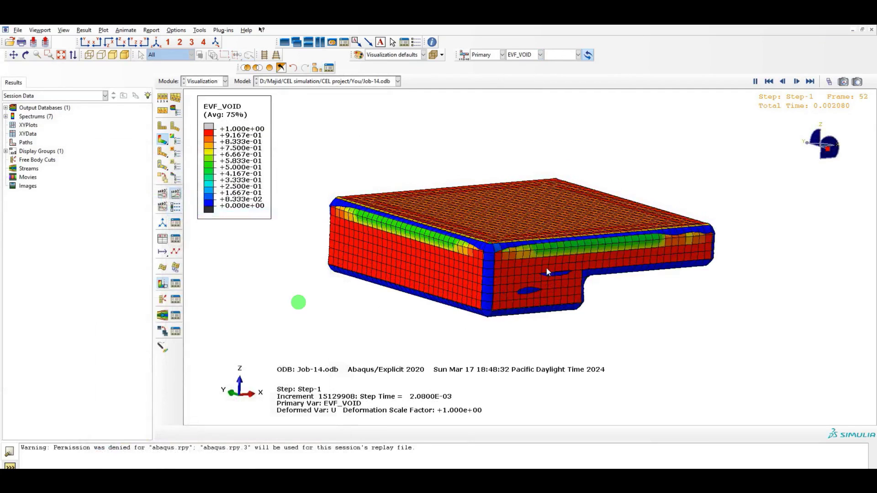
Examine the animated EVF_VOID contours of the Eulerian instance from below and from above, and pause the CEL video playback
{"action": "left_click_drag", "start_coordinate": [548, 271], "coordinate": [613, 289], "text": "ctrl+alt"}
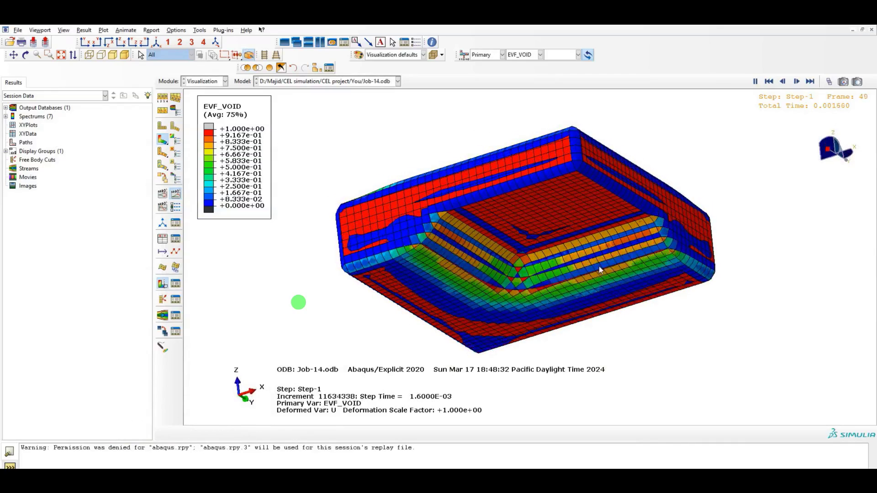
{"action": "left_click_drag", "start_coordinate": [519, 194], "coordinate": [453, 295], "text": "ctrl+alt"}
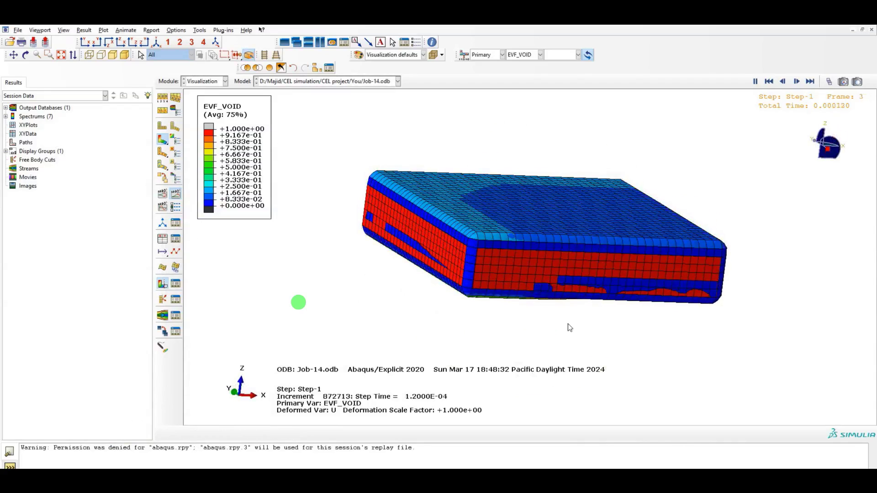
{"action": "mouse_move", "coordinate": [314, 270]}
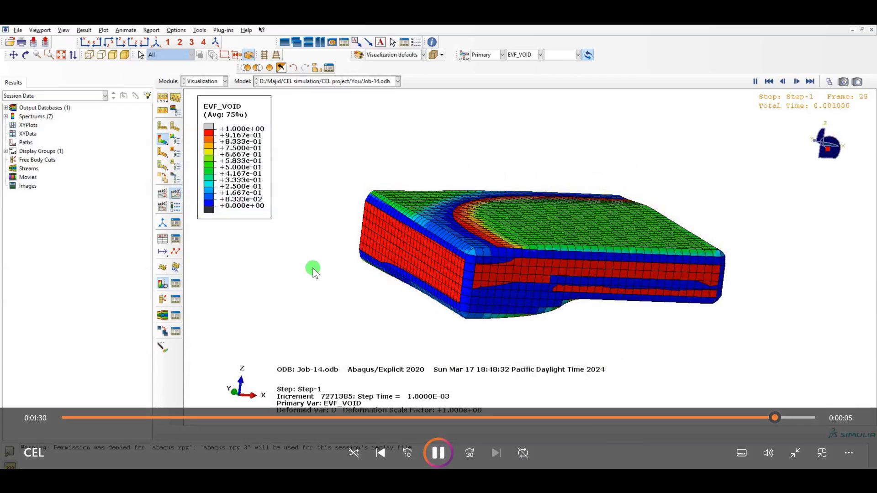
{"action": "left_click", "coordinate": [437, 453]}
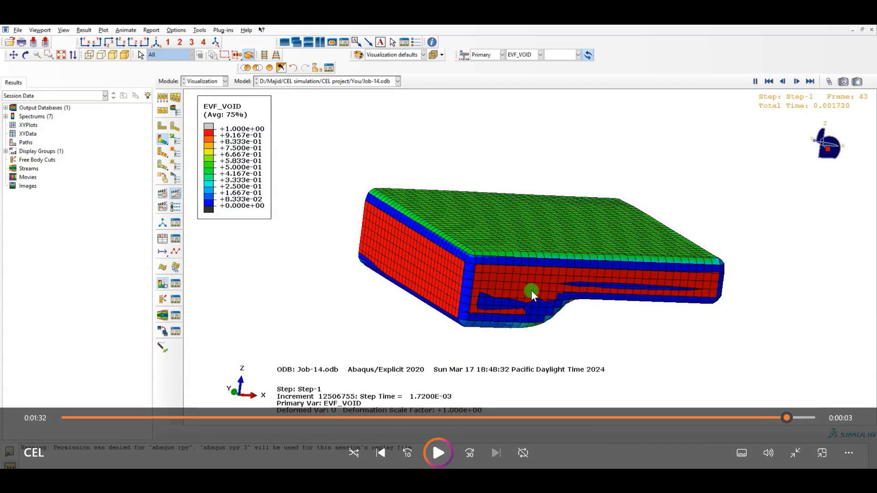